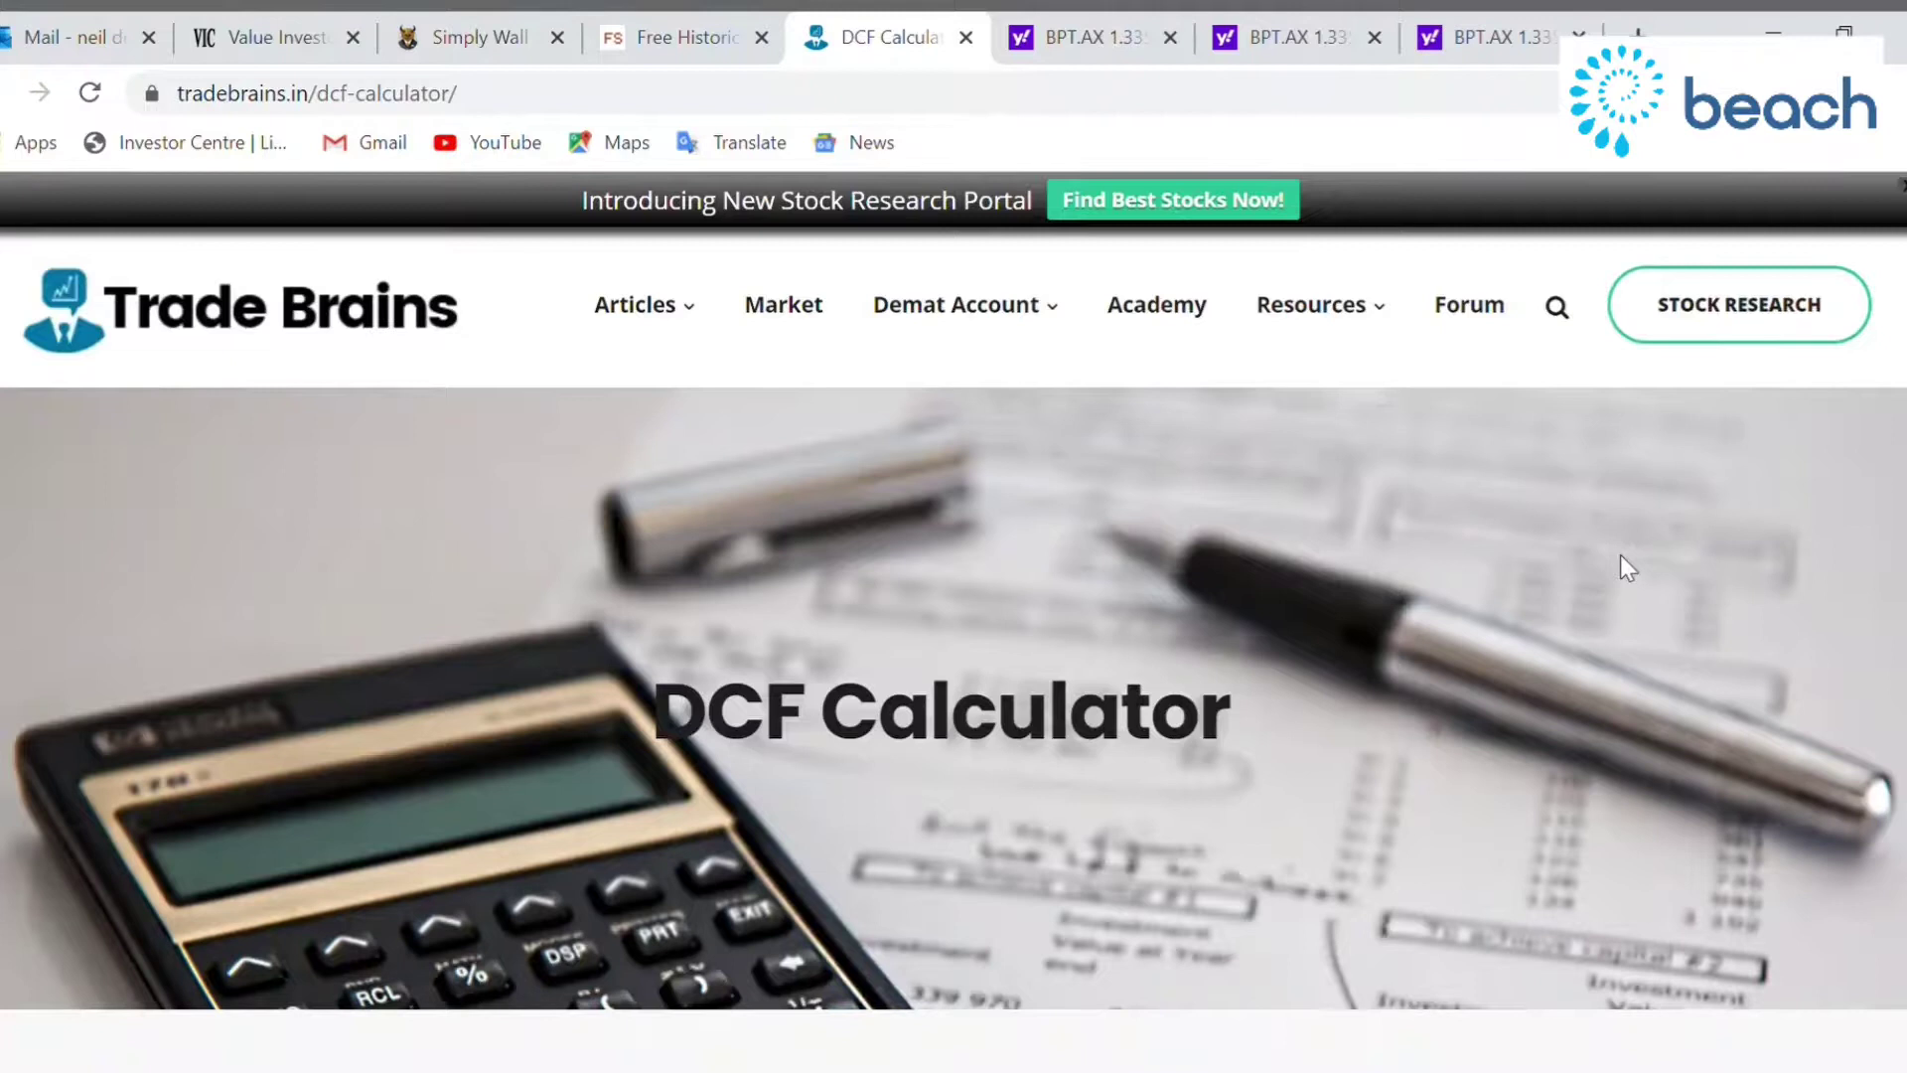
Scroll the DCF form to the free cash flow 254150, total cash 109900 and total debt 1395400 fields
scroll(1612, 532, down, 2)
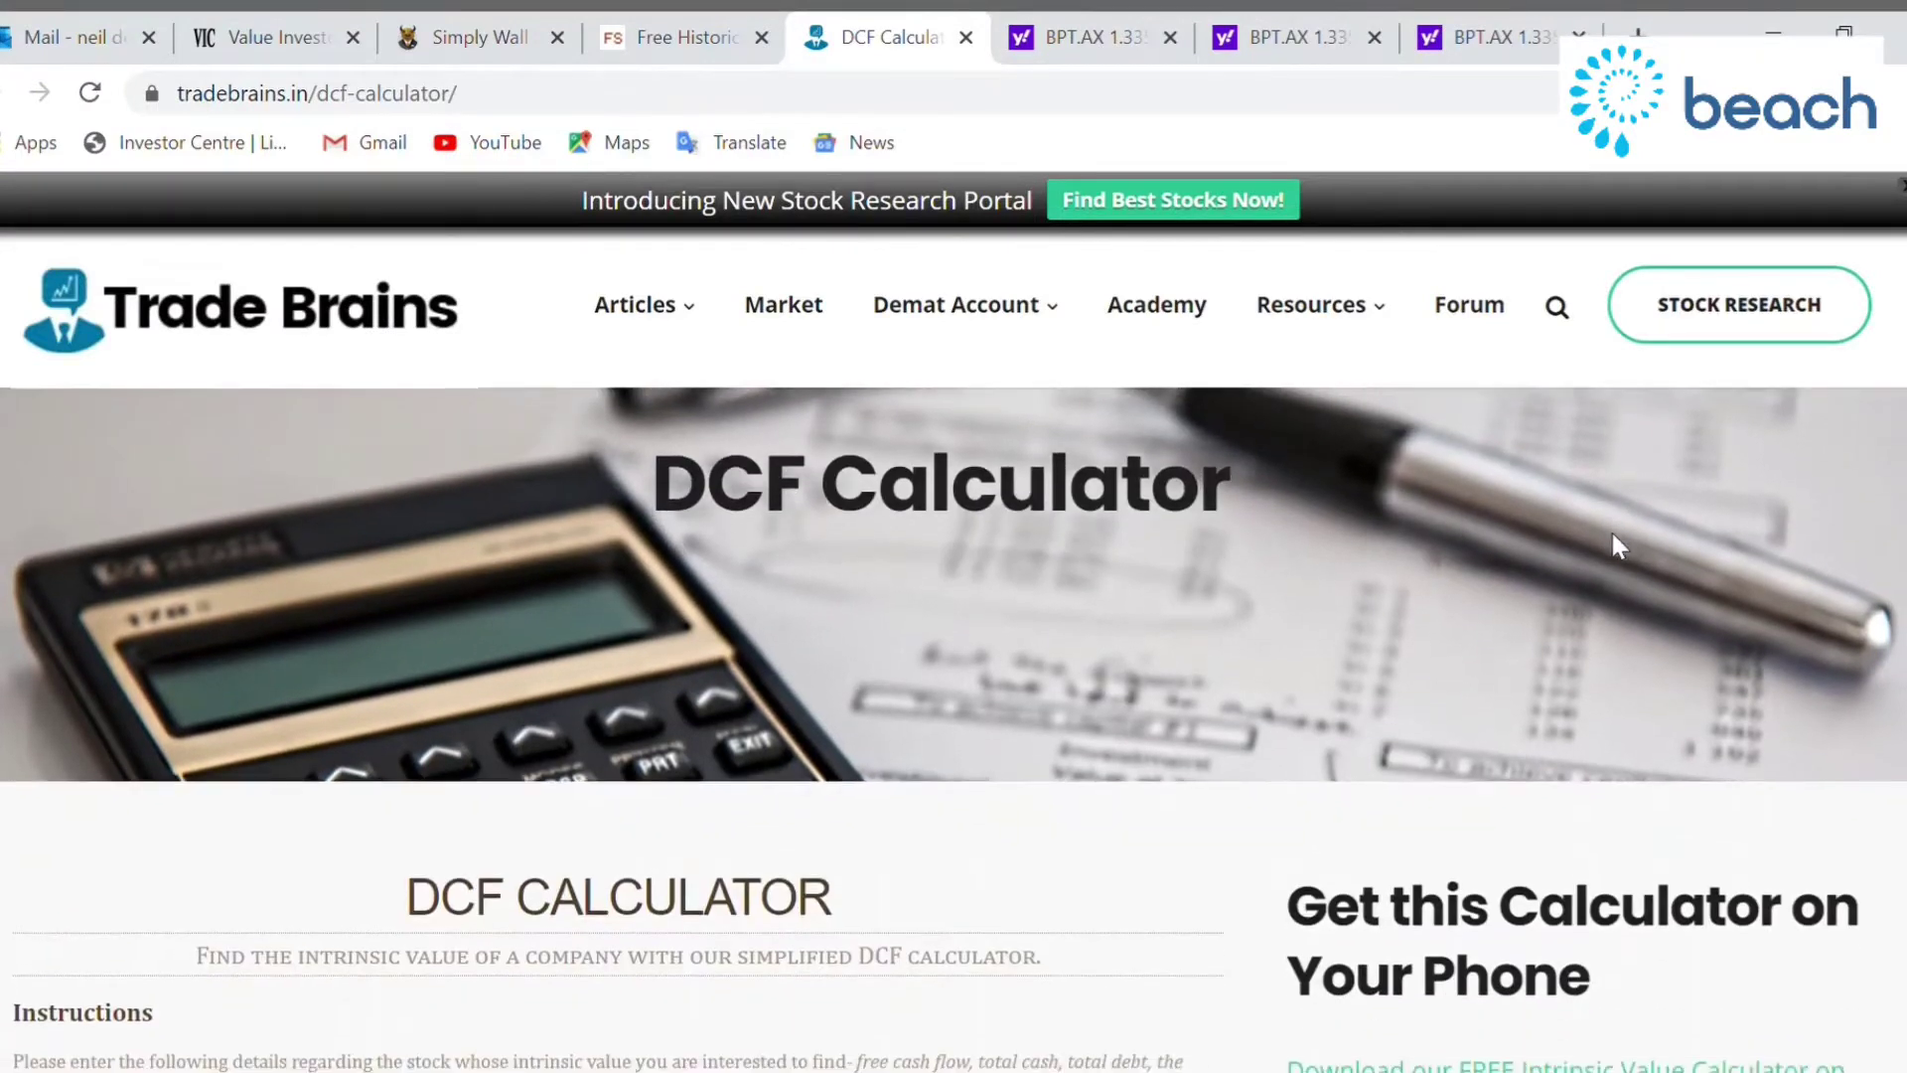
scroll(1393, 558, up, 2)
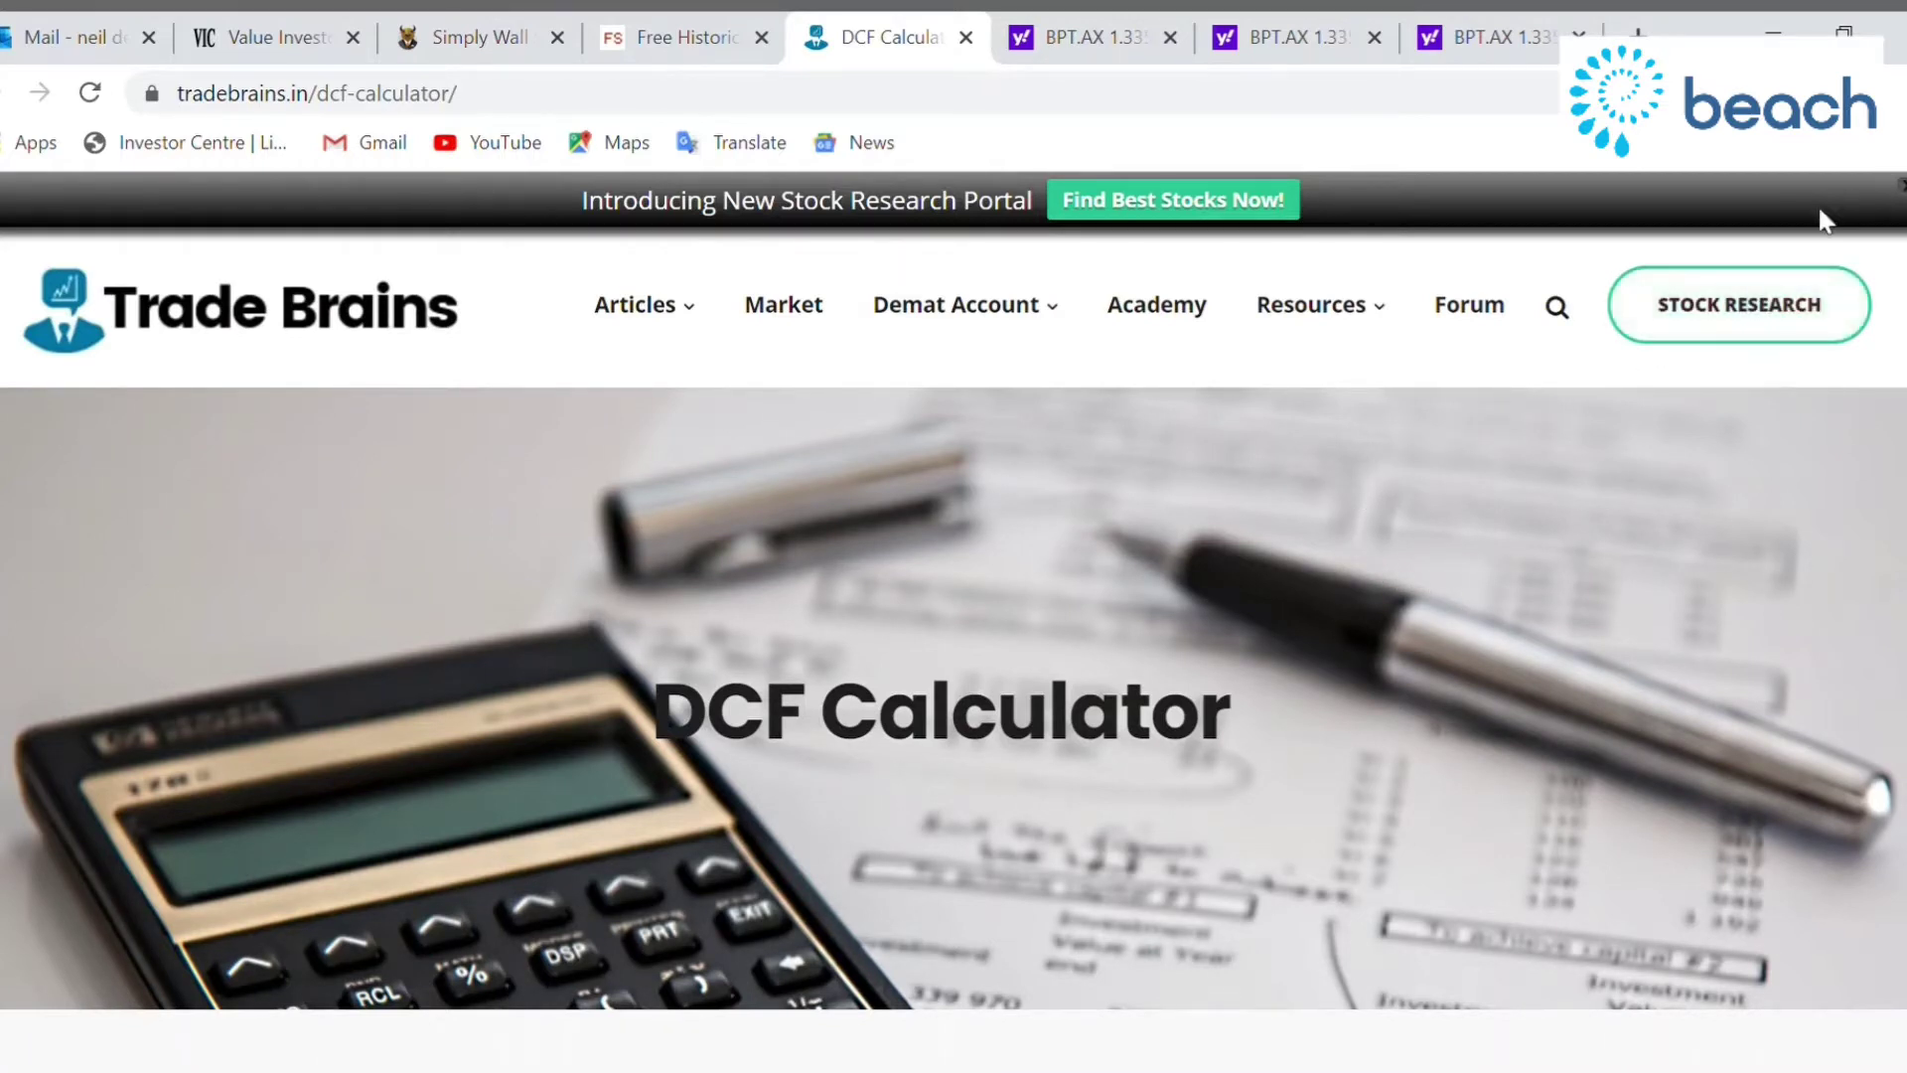
scroll(1086, 461, down, 5)
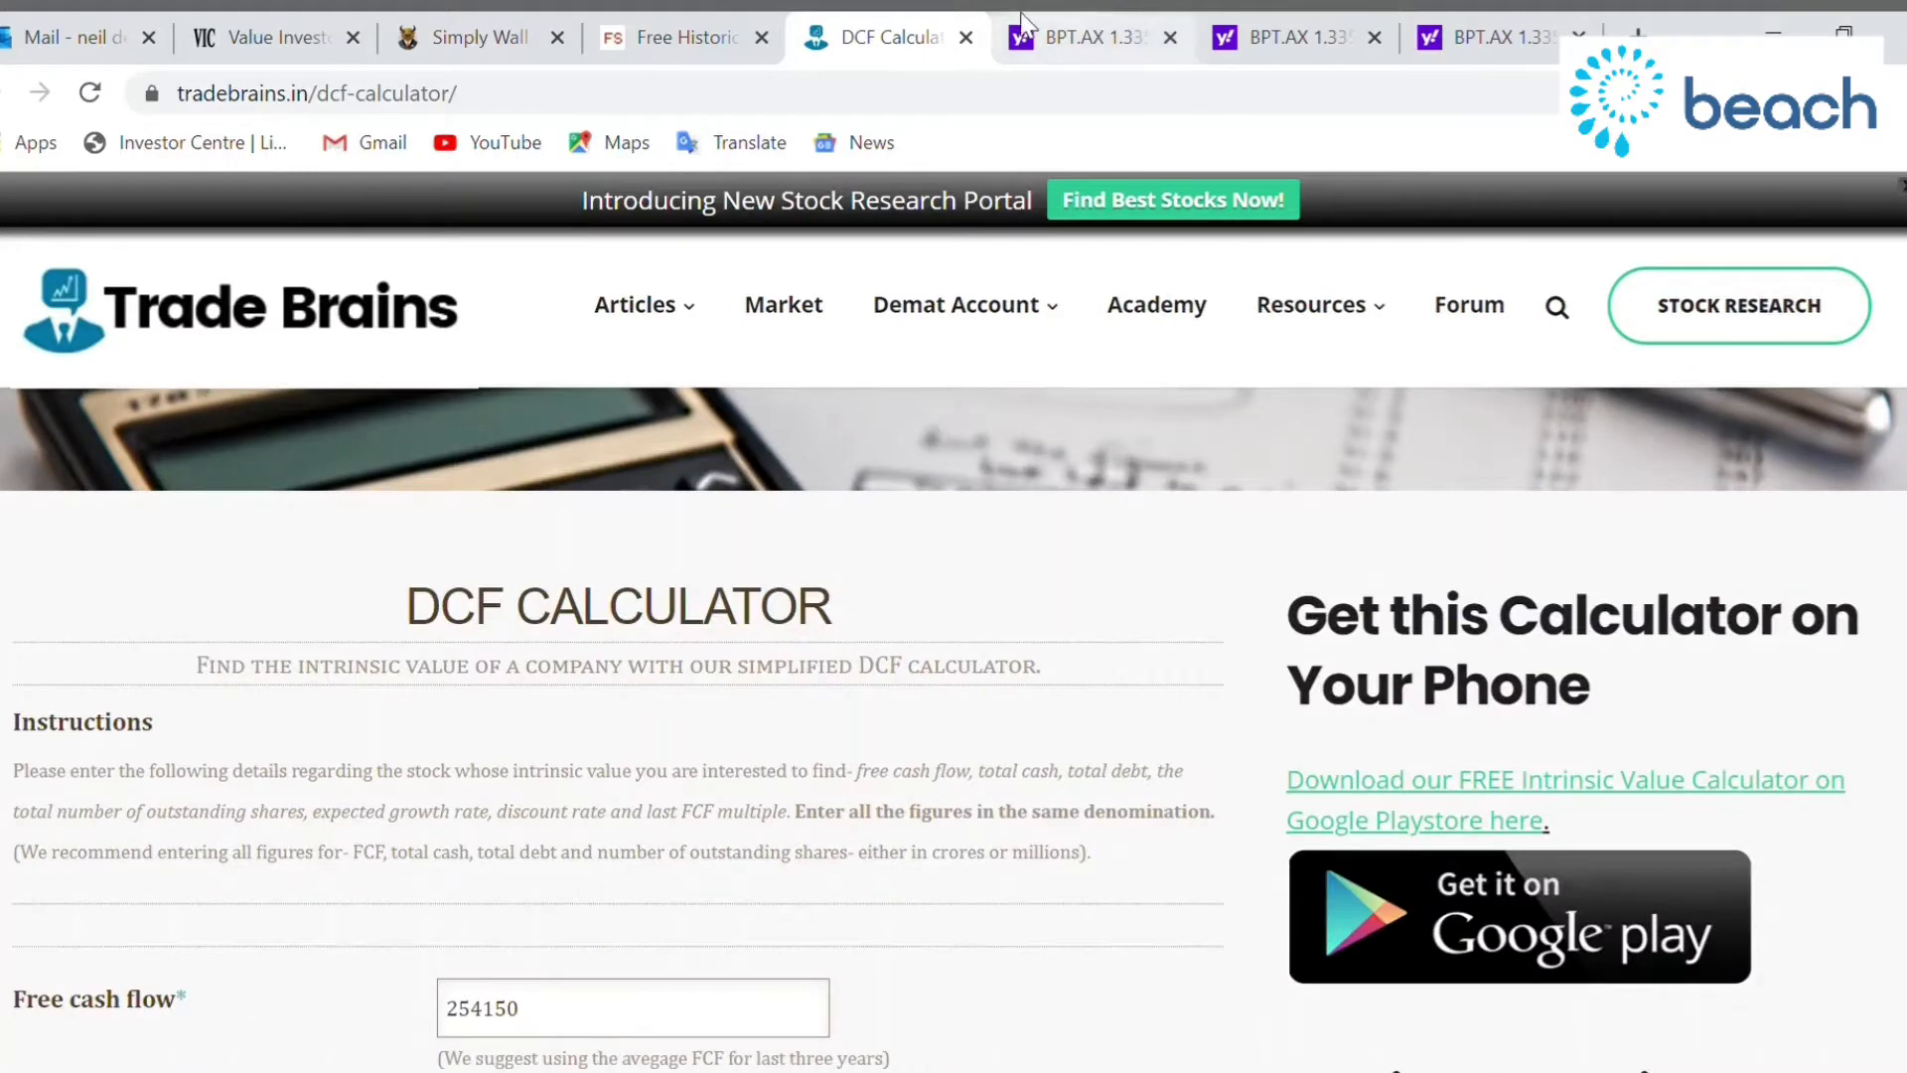
mouse_move(993, 308)
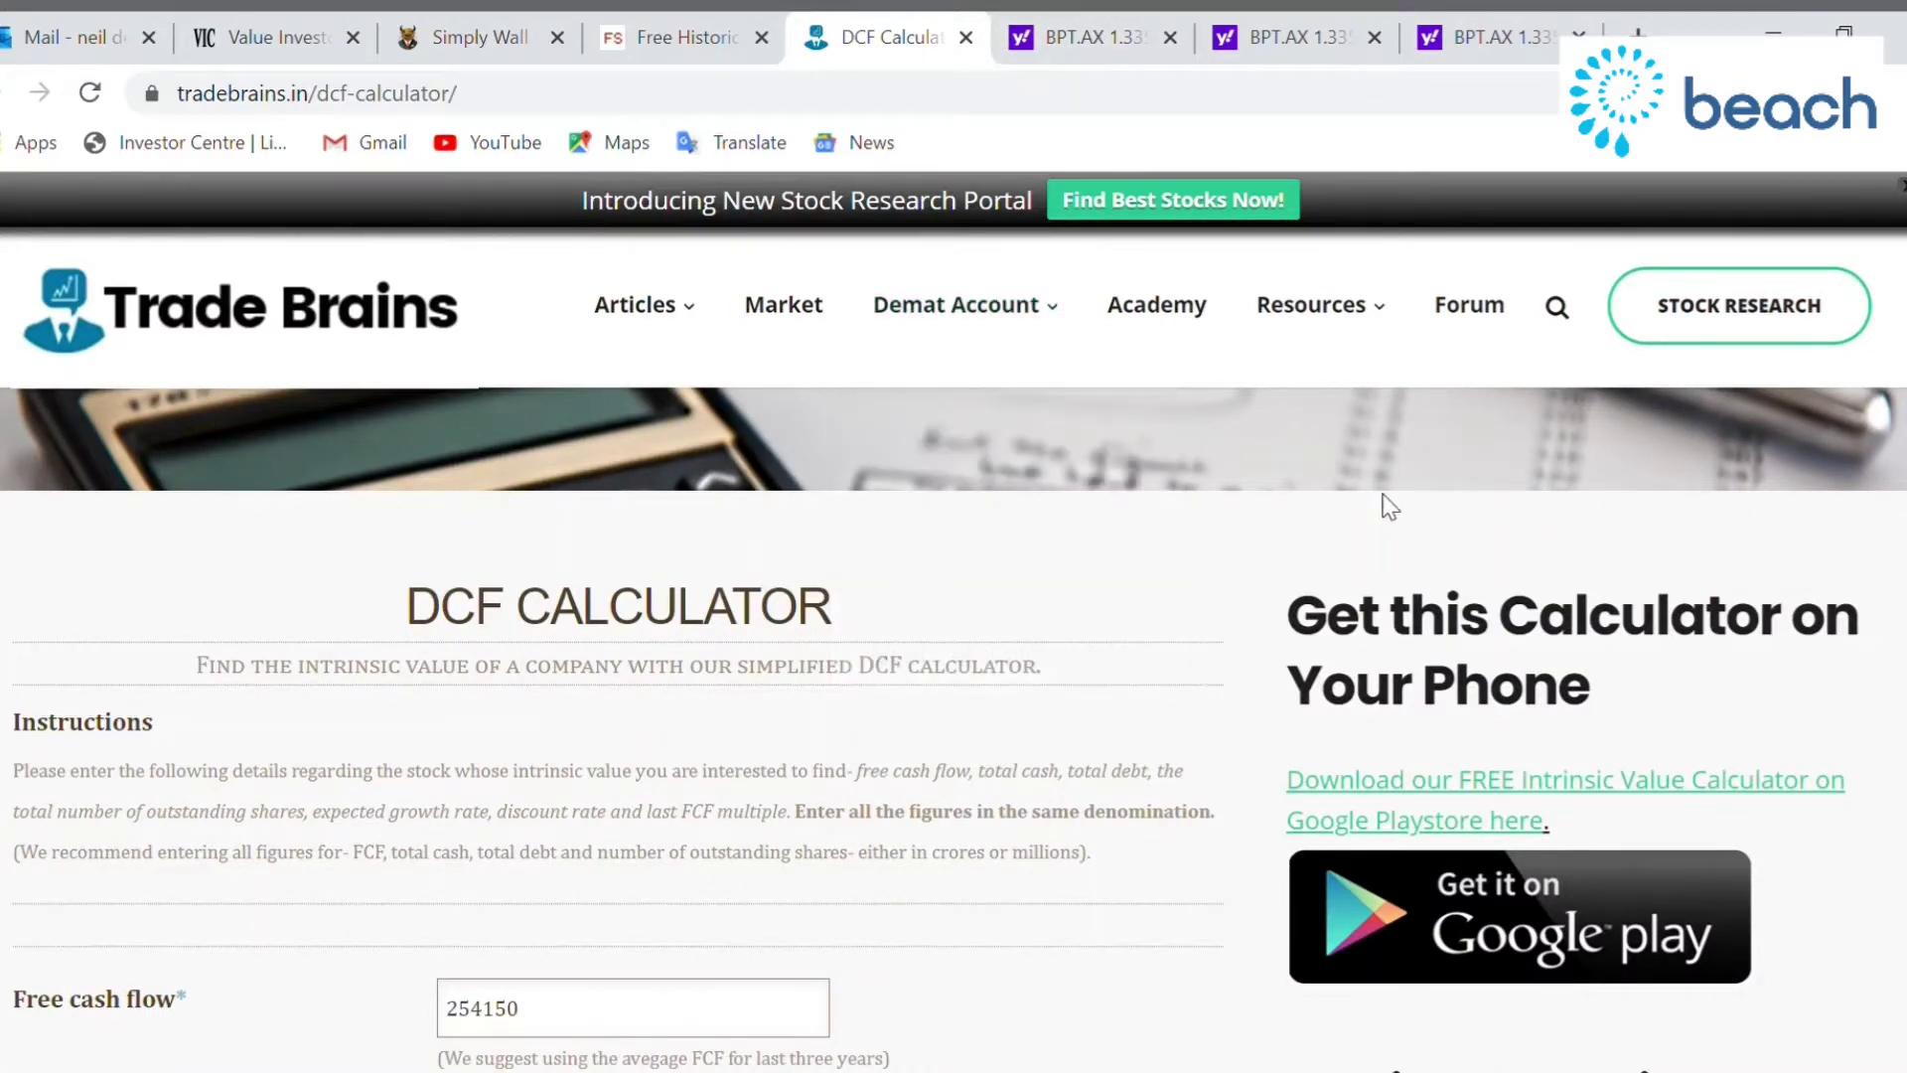
scroll(1337, 567, up, 5)
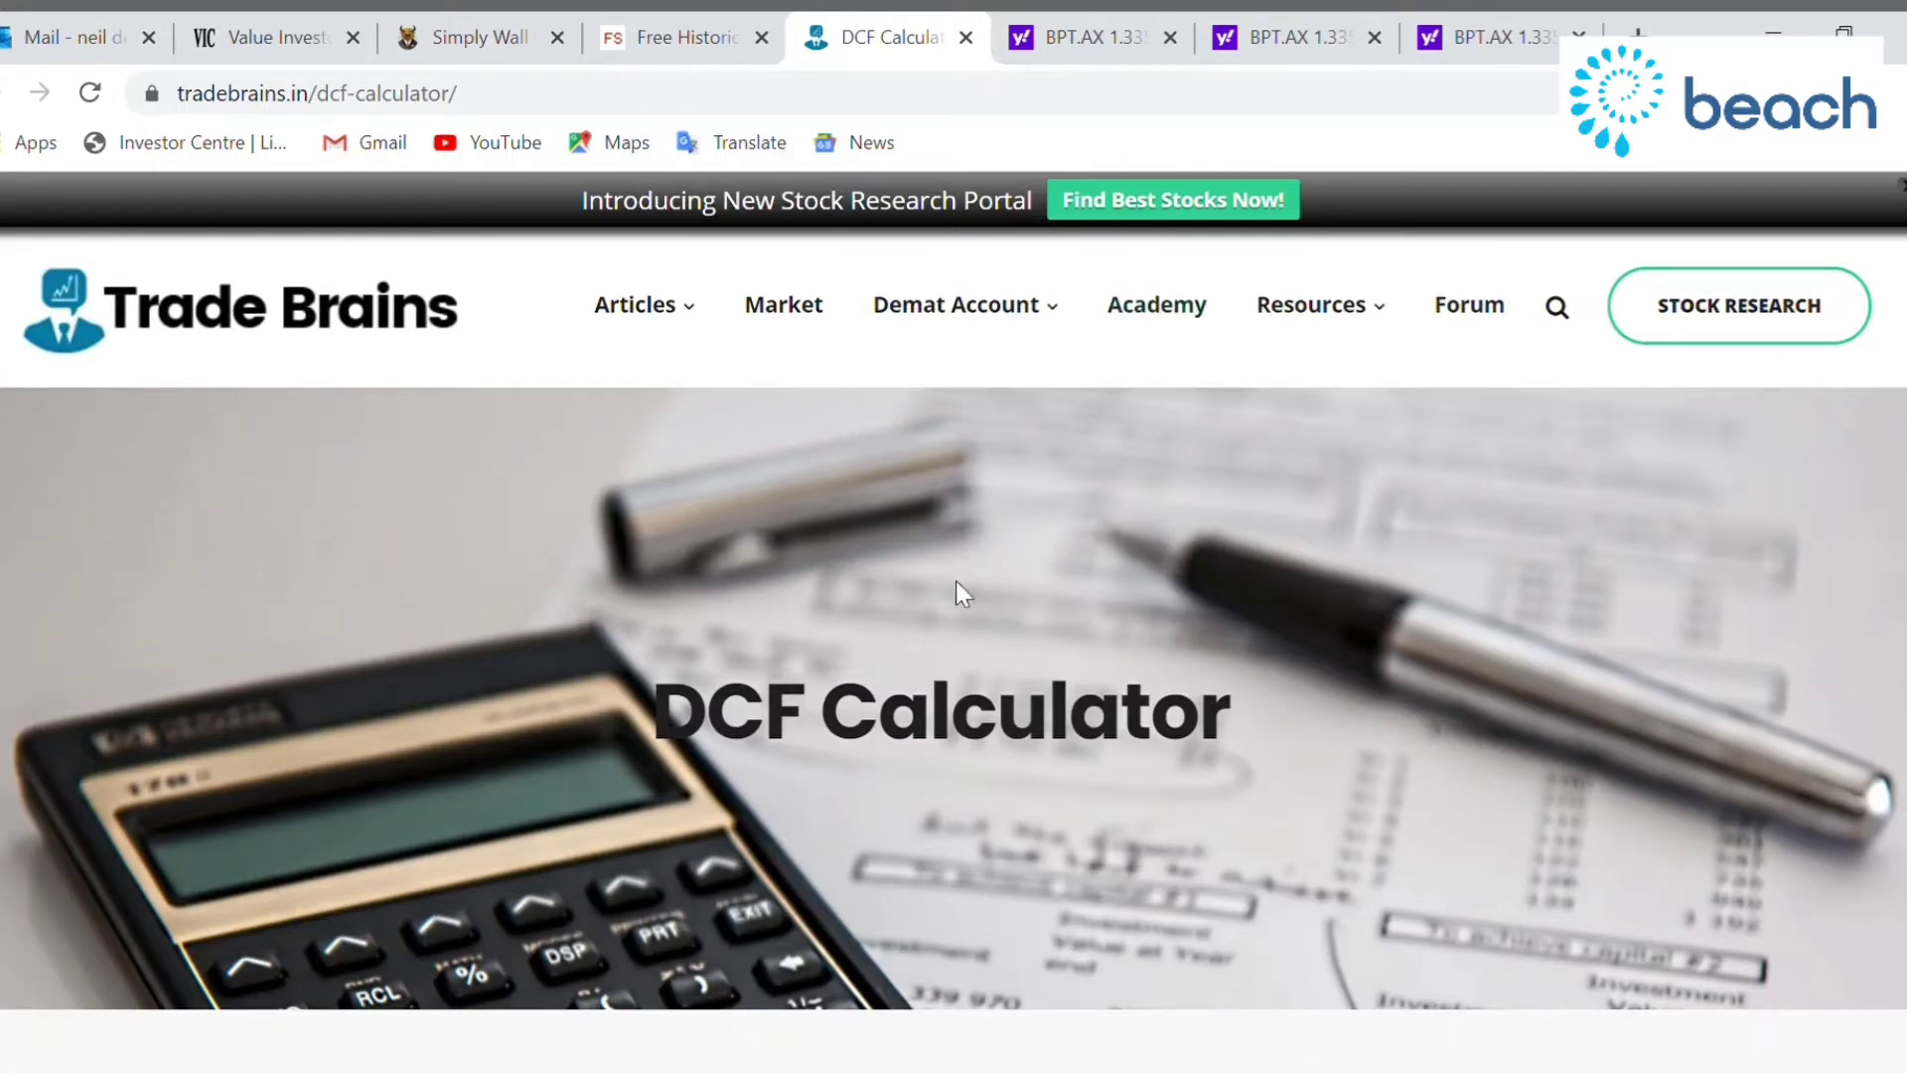
scroll(830, 600, down, 7)
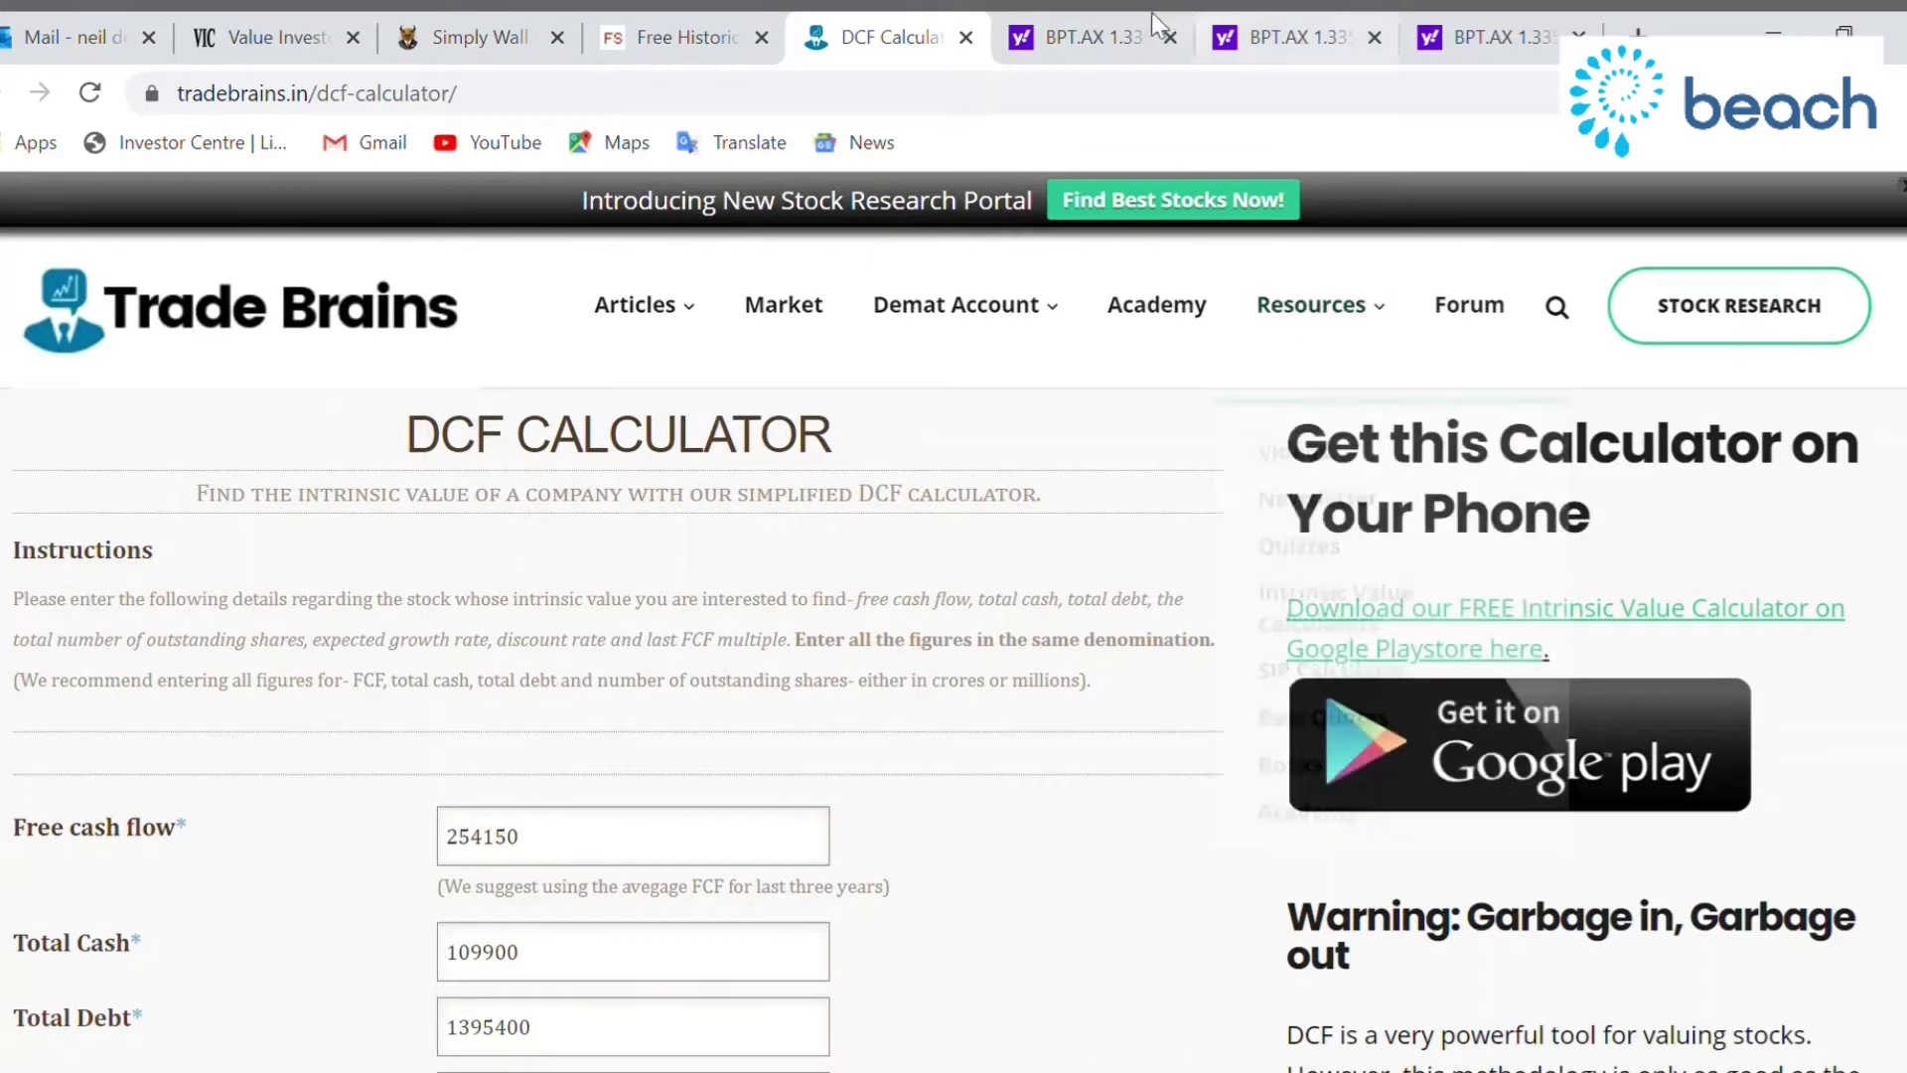
Check Beach Energy's free cash flow figures on the Yahoo Finance cash-flow statement
click(1082, 33)
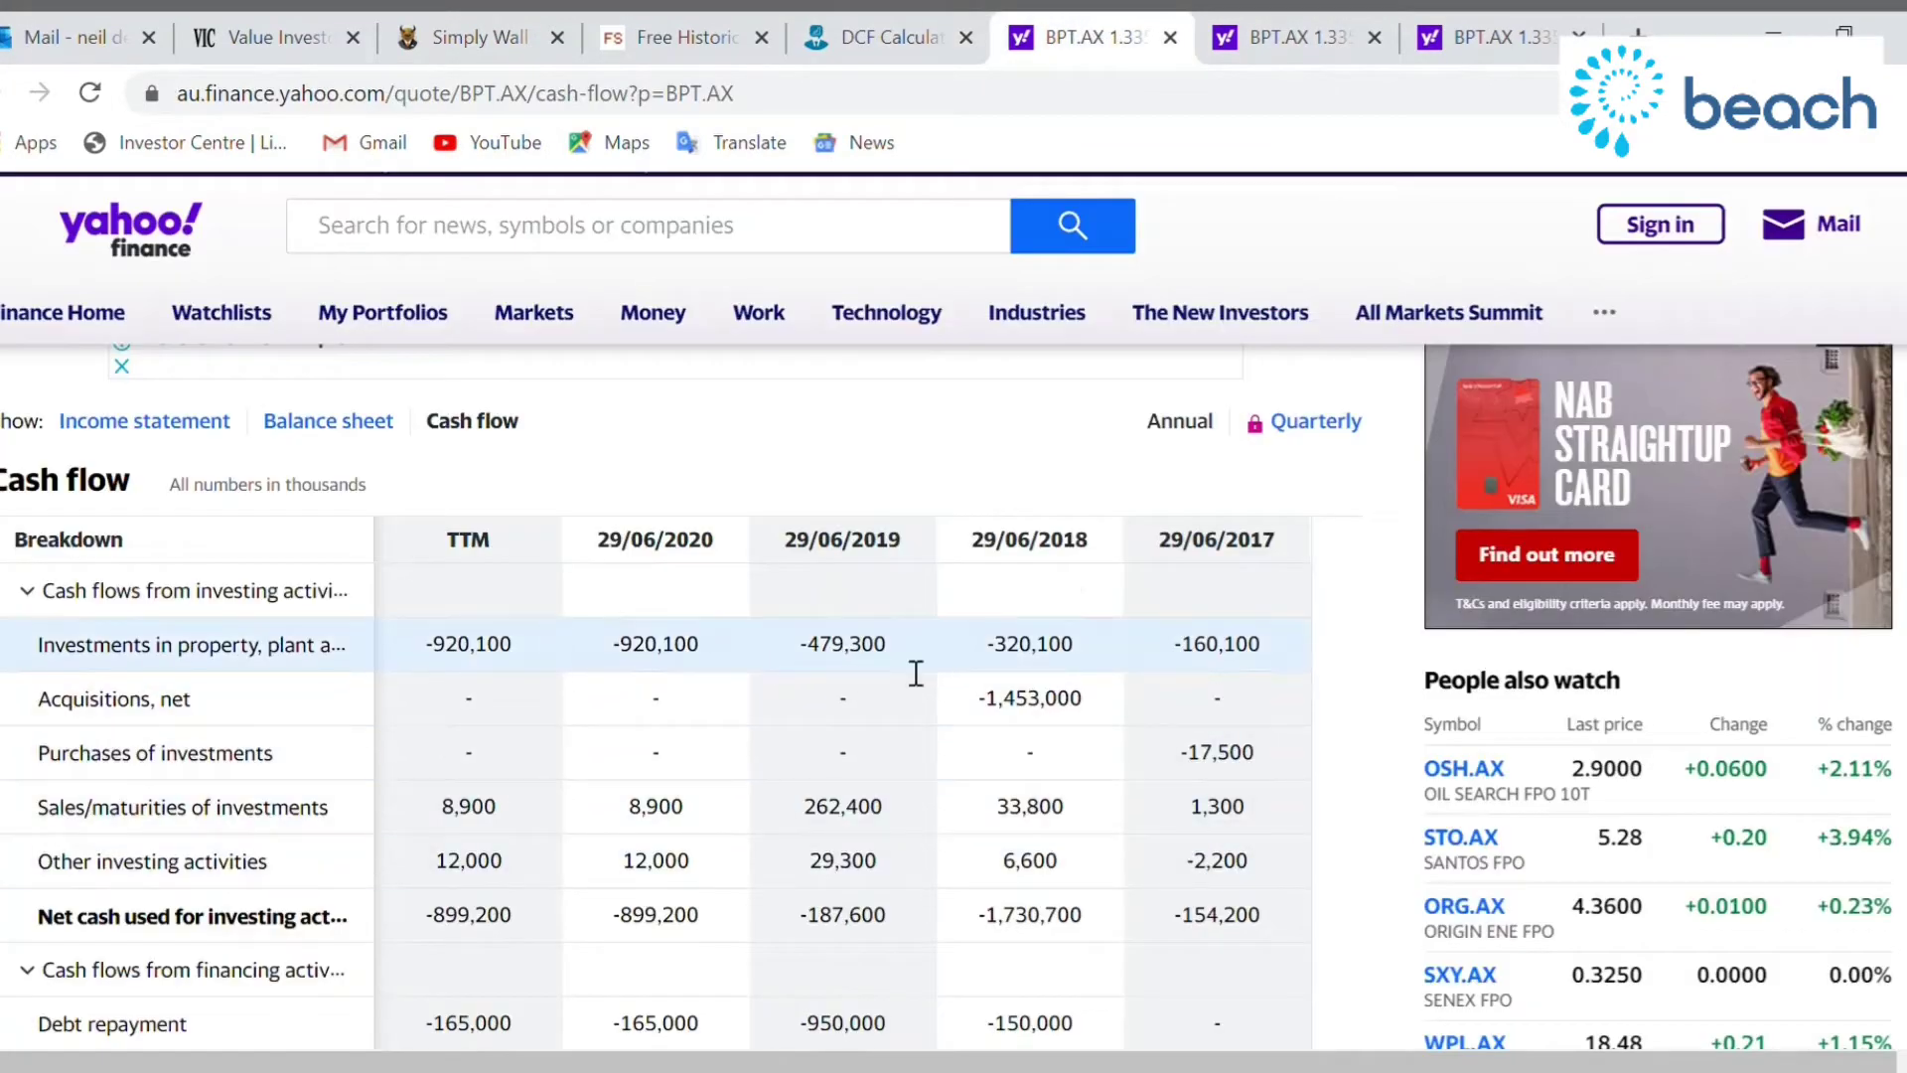
scroll(919, 577, up, 3)
scroll(918, 576, up, 6)
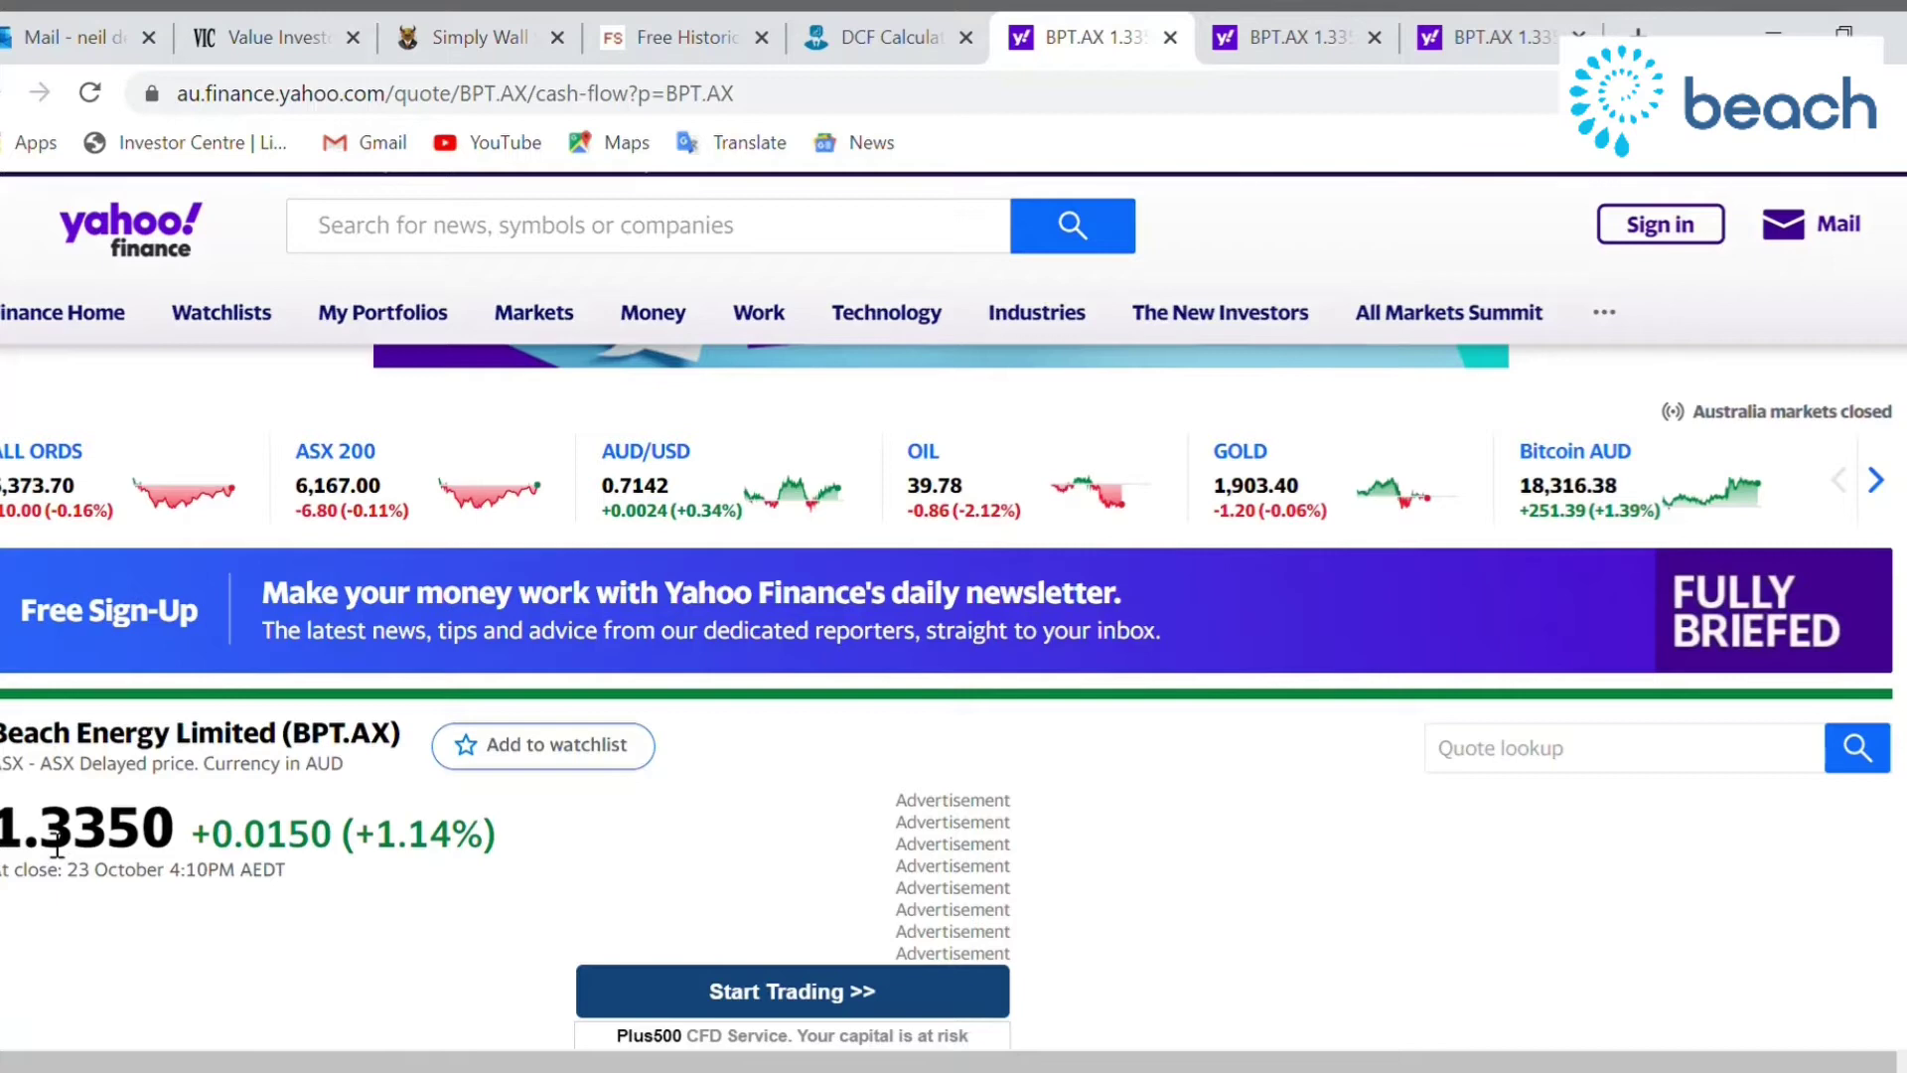
scroll(348, 872, down, 6)
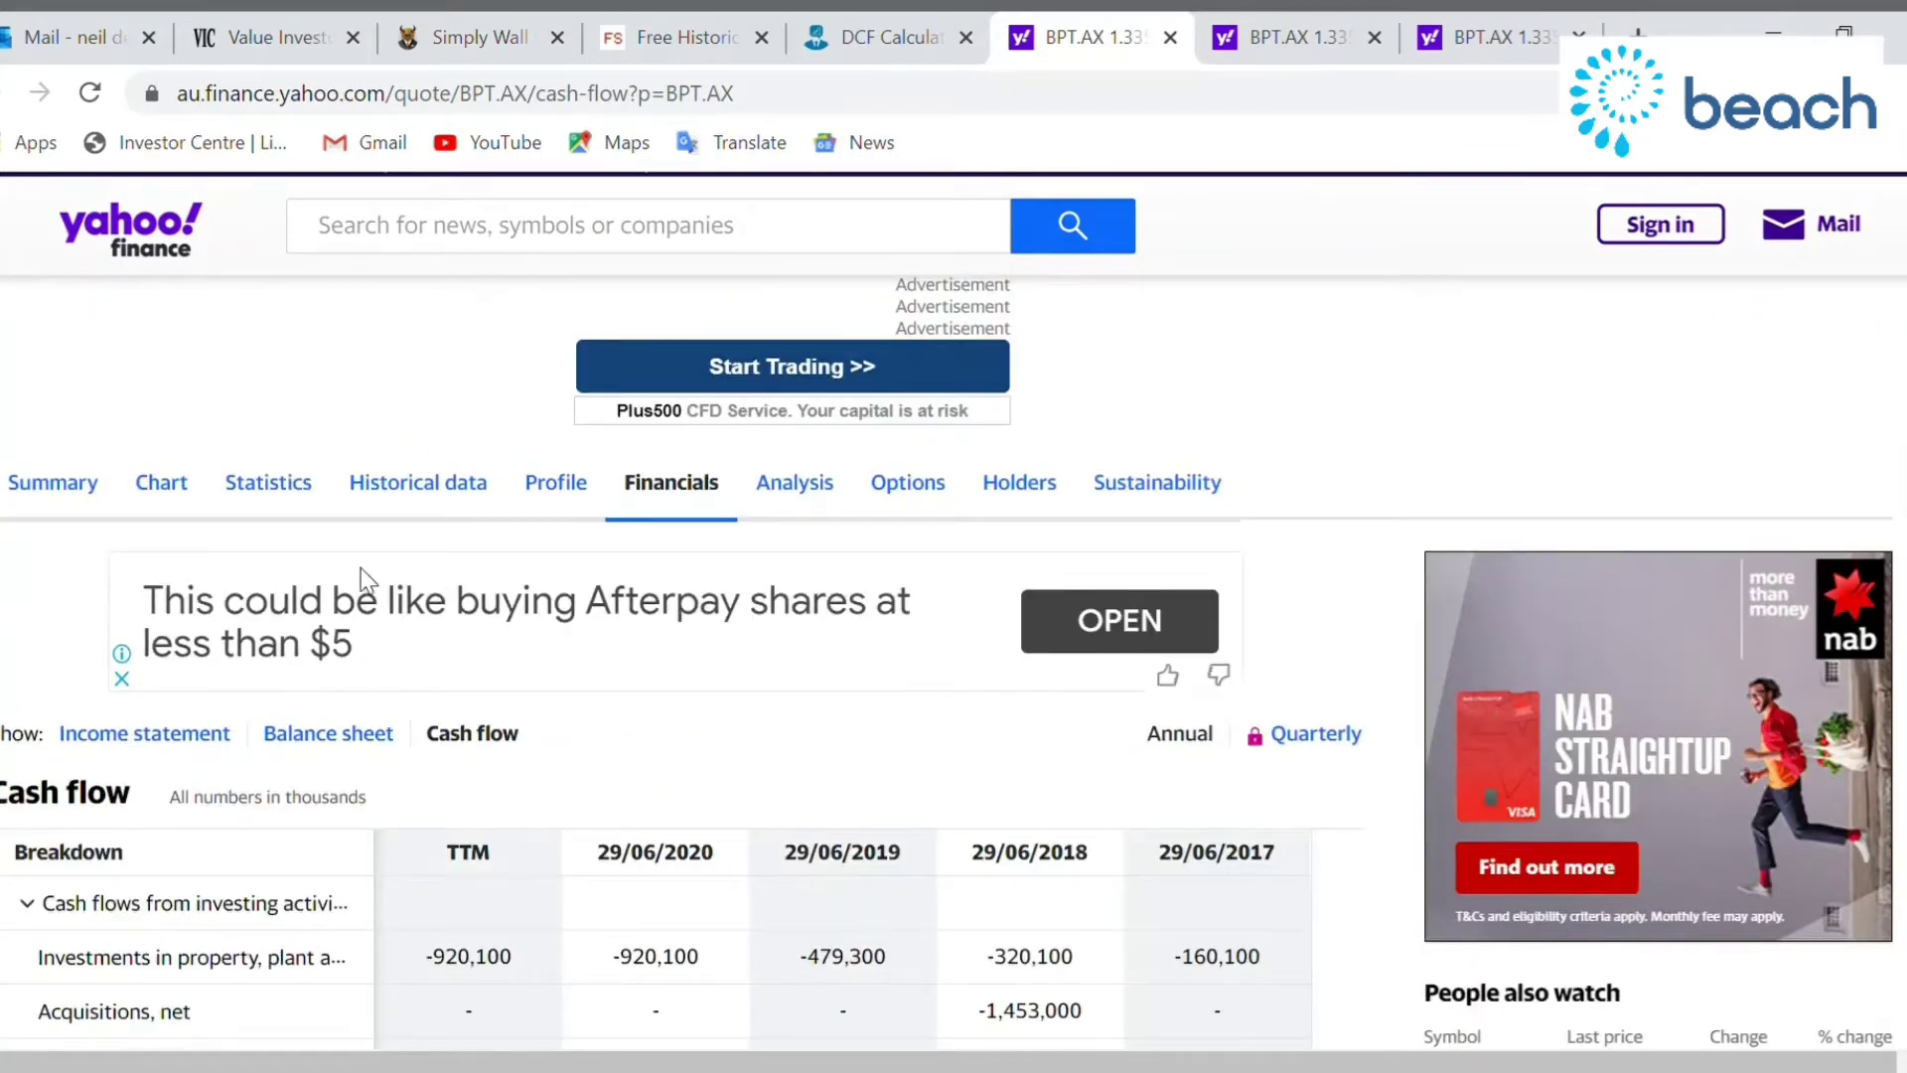
scroll(368, 581, down, 2)
scroll(338, 680, up, 2)
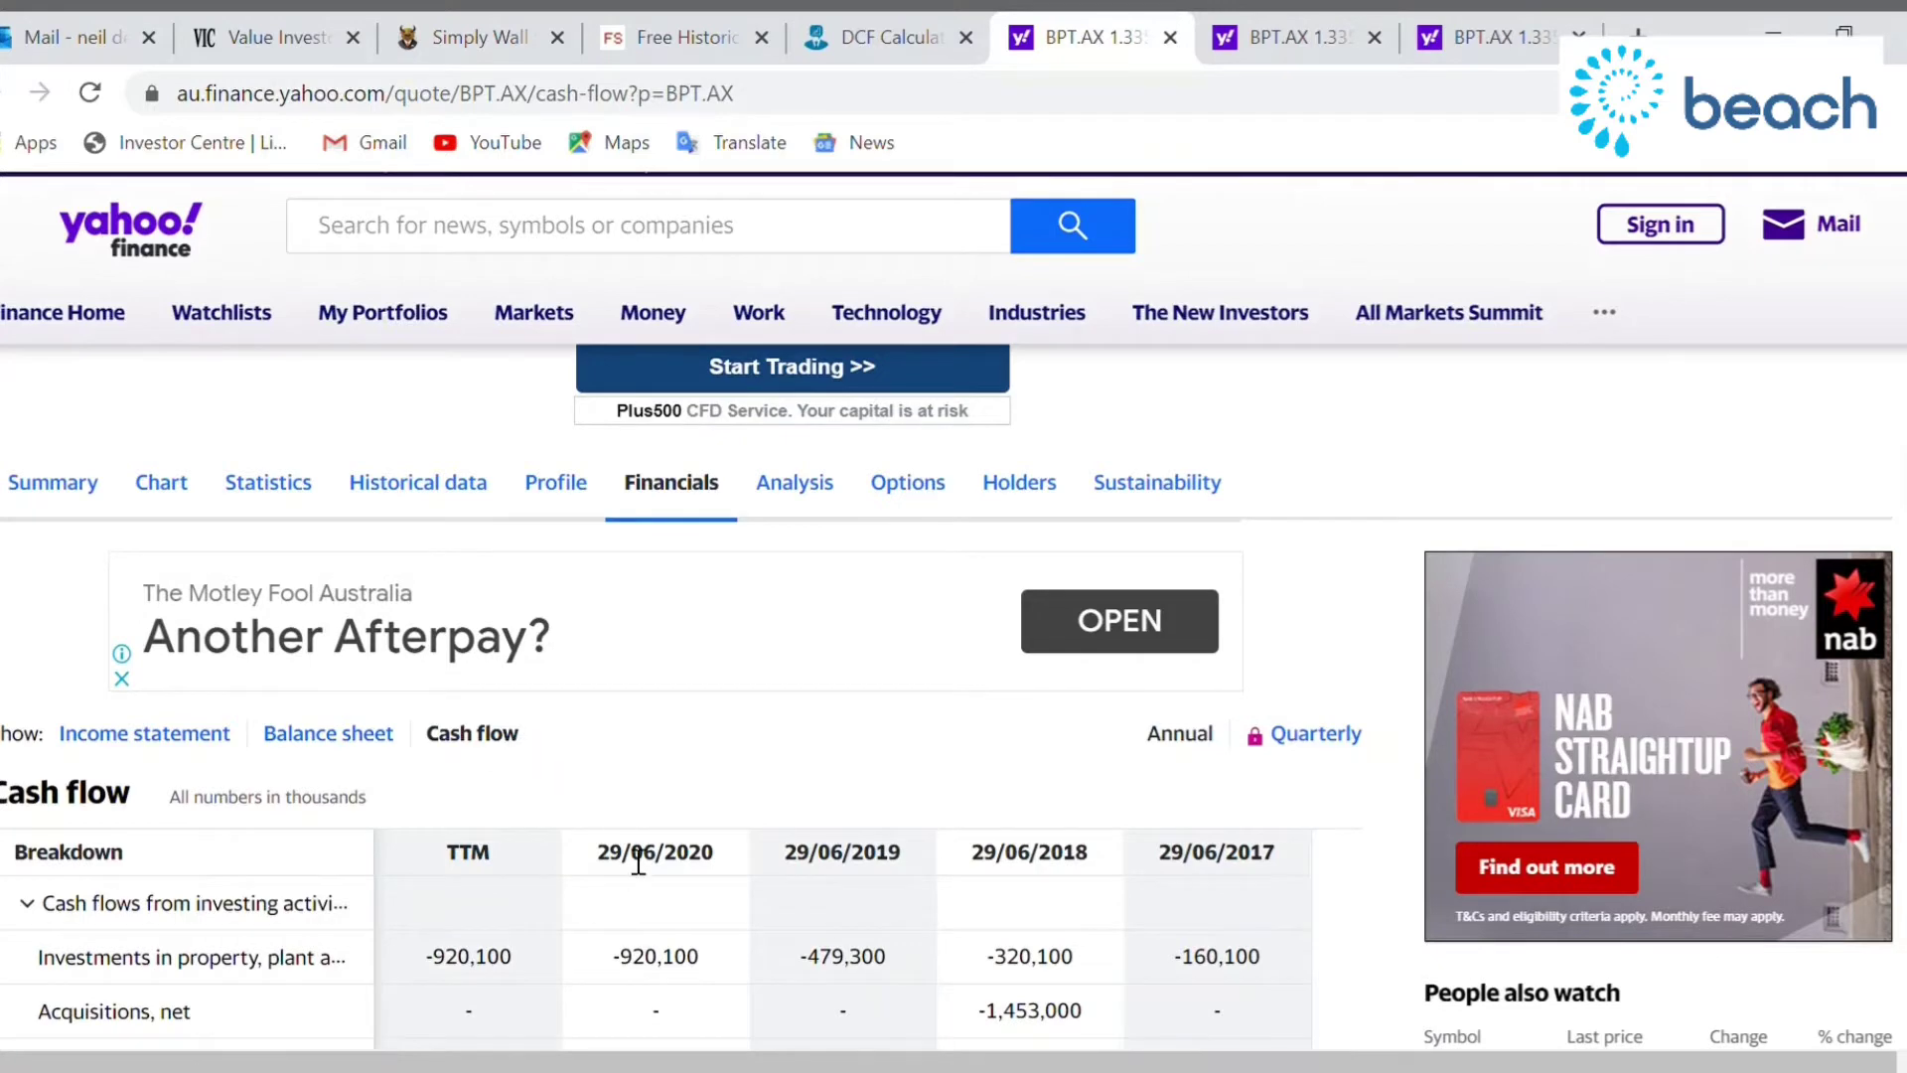
scroll(750, 794, down, 10)
scroll(755, 798, down, 2)
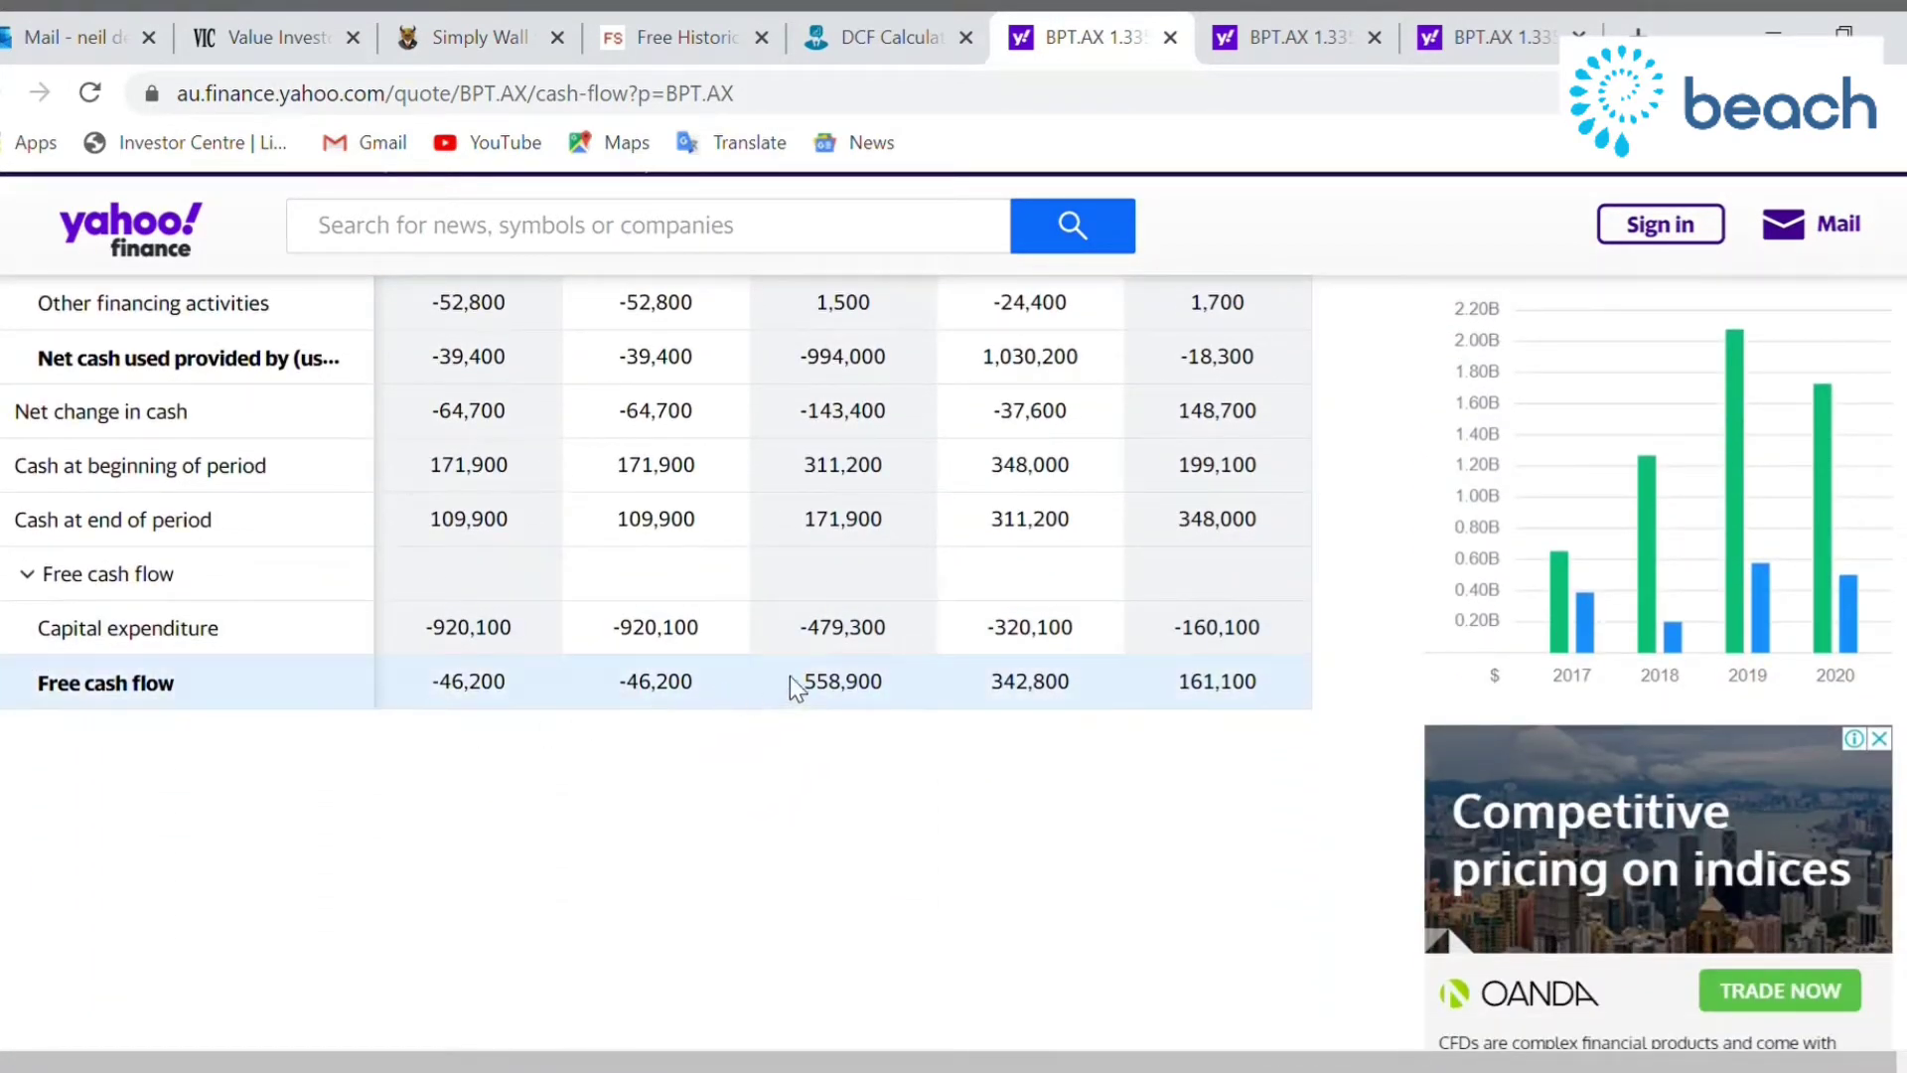
Glance back at the DCF calculator form, then bring up Beach Energy's balance sheet
scroll(1260, 688, up, 12)
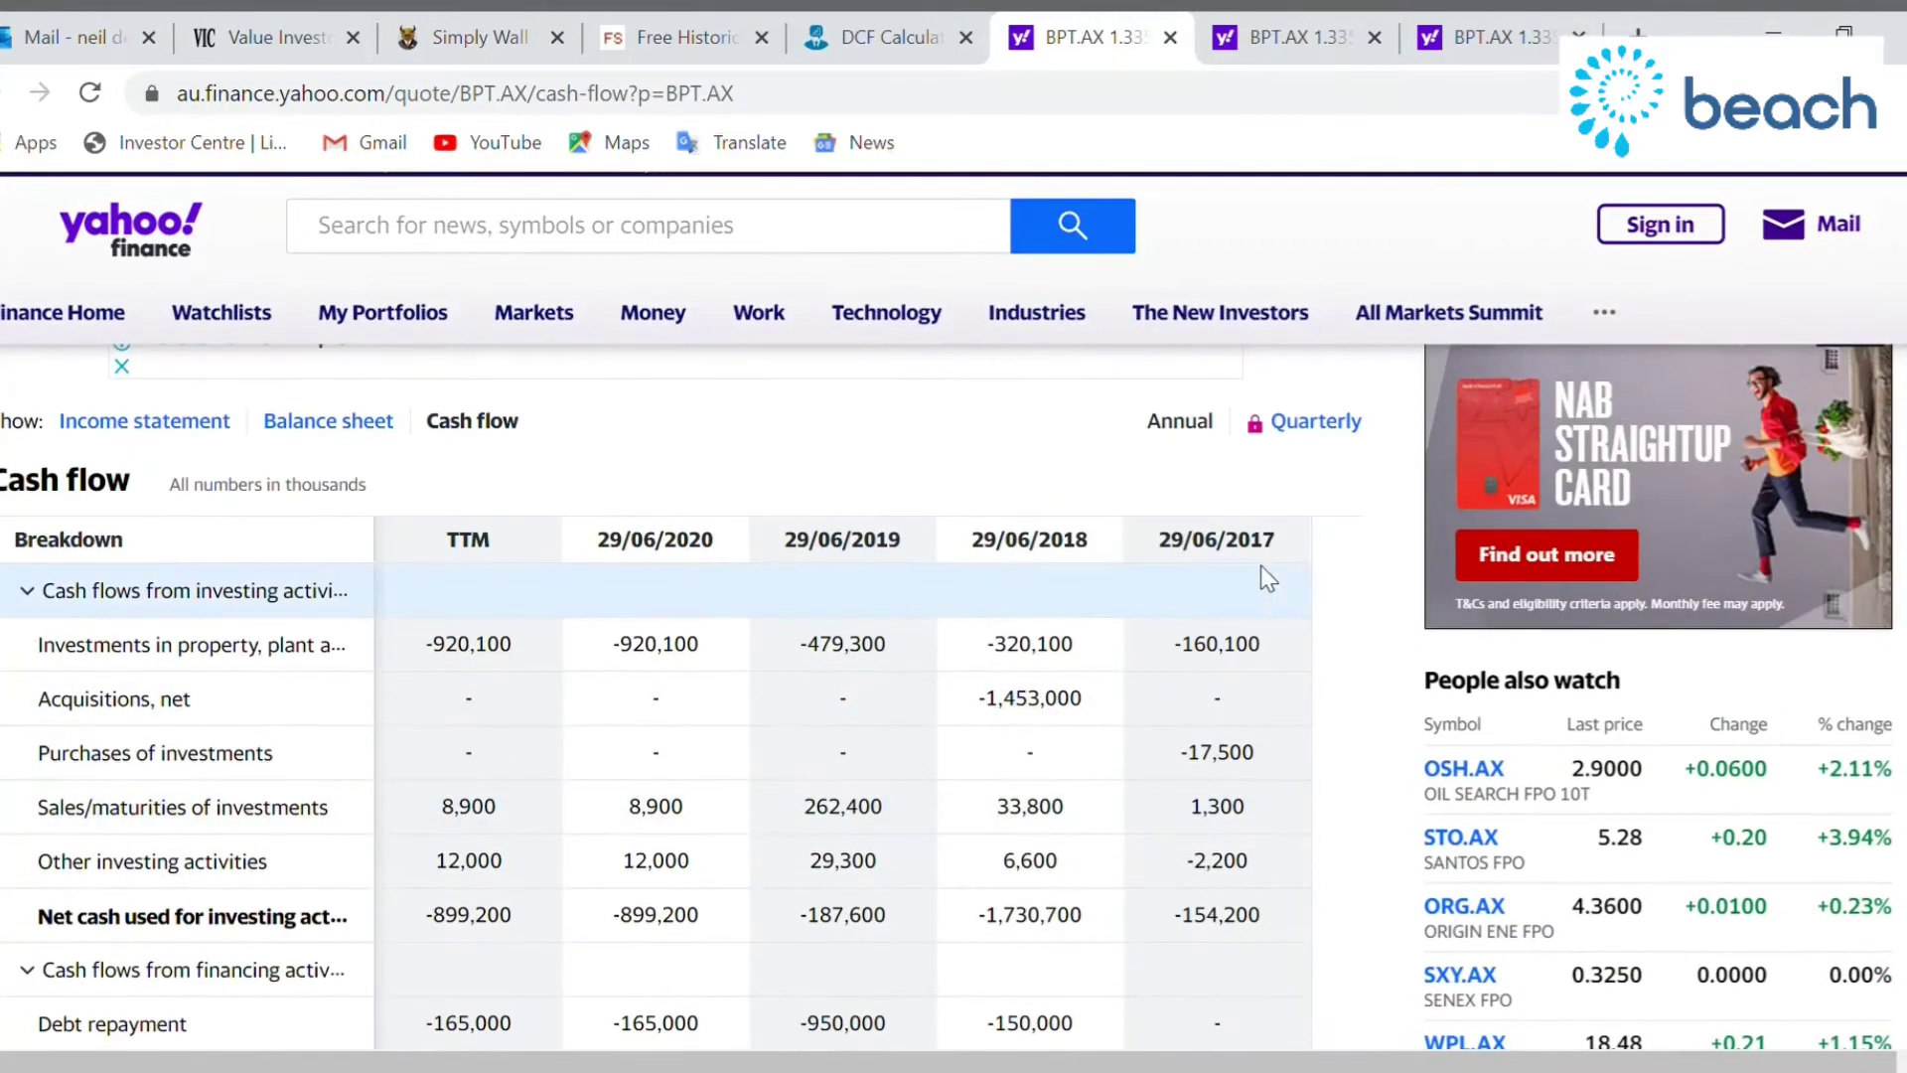
scroll(741, 754, down, 8)
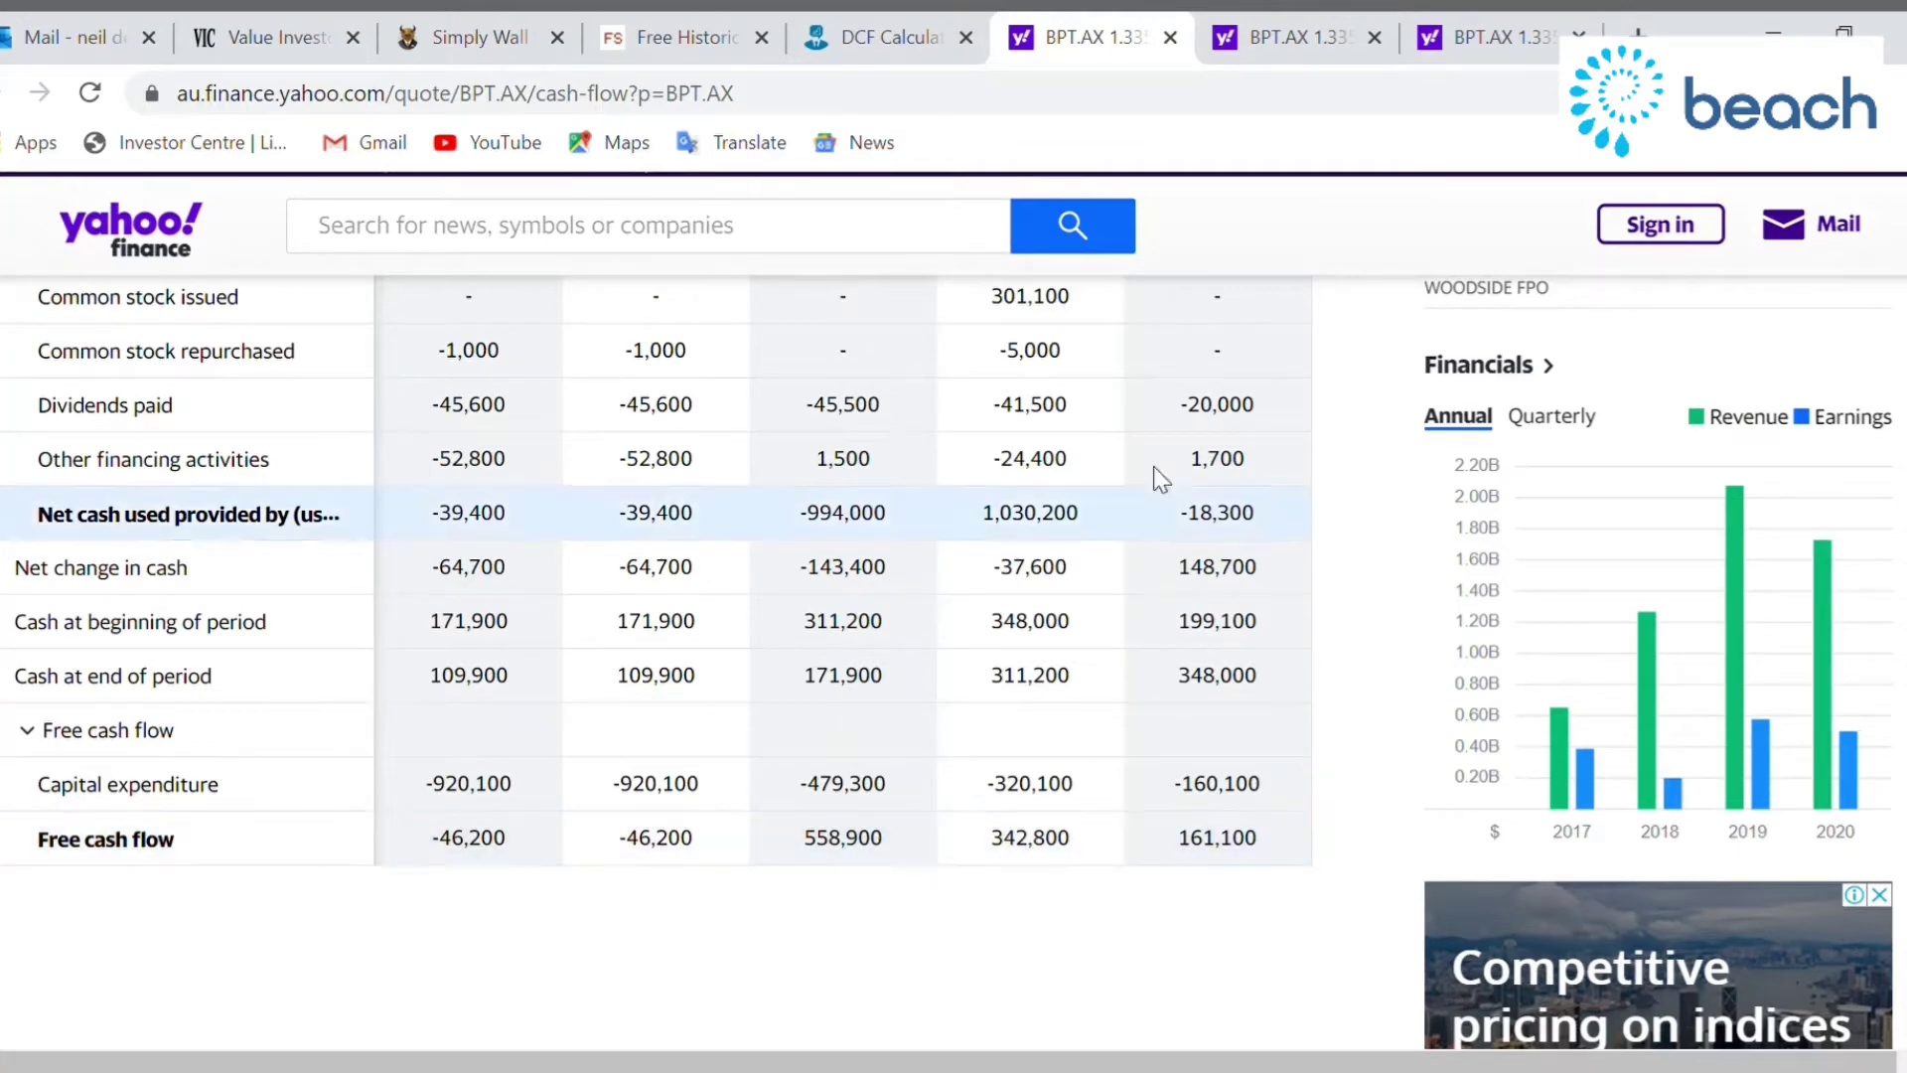
click(904, 41)
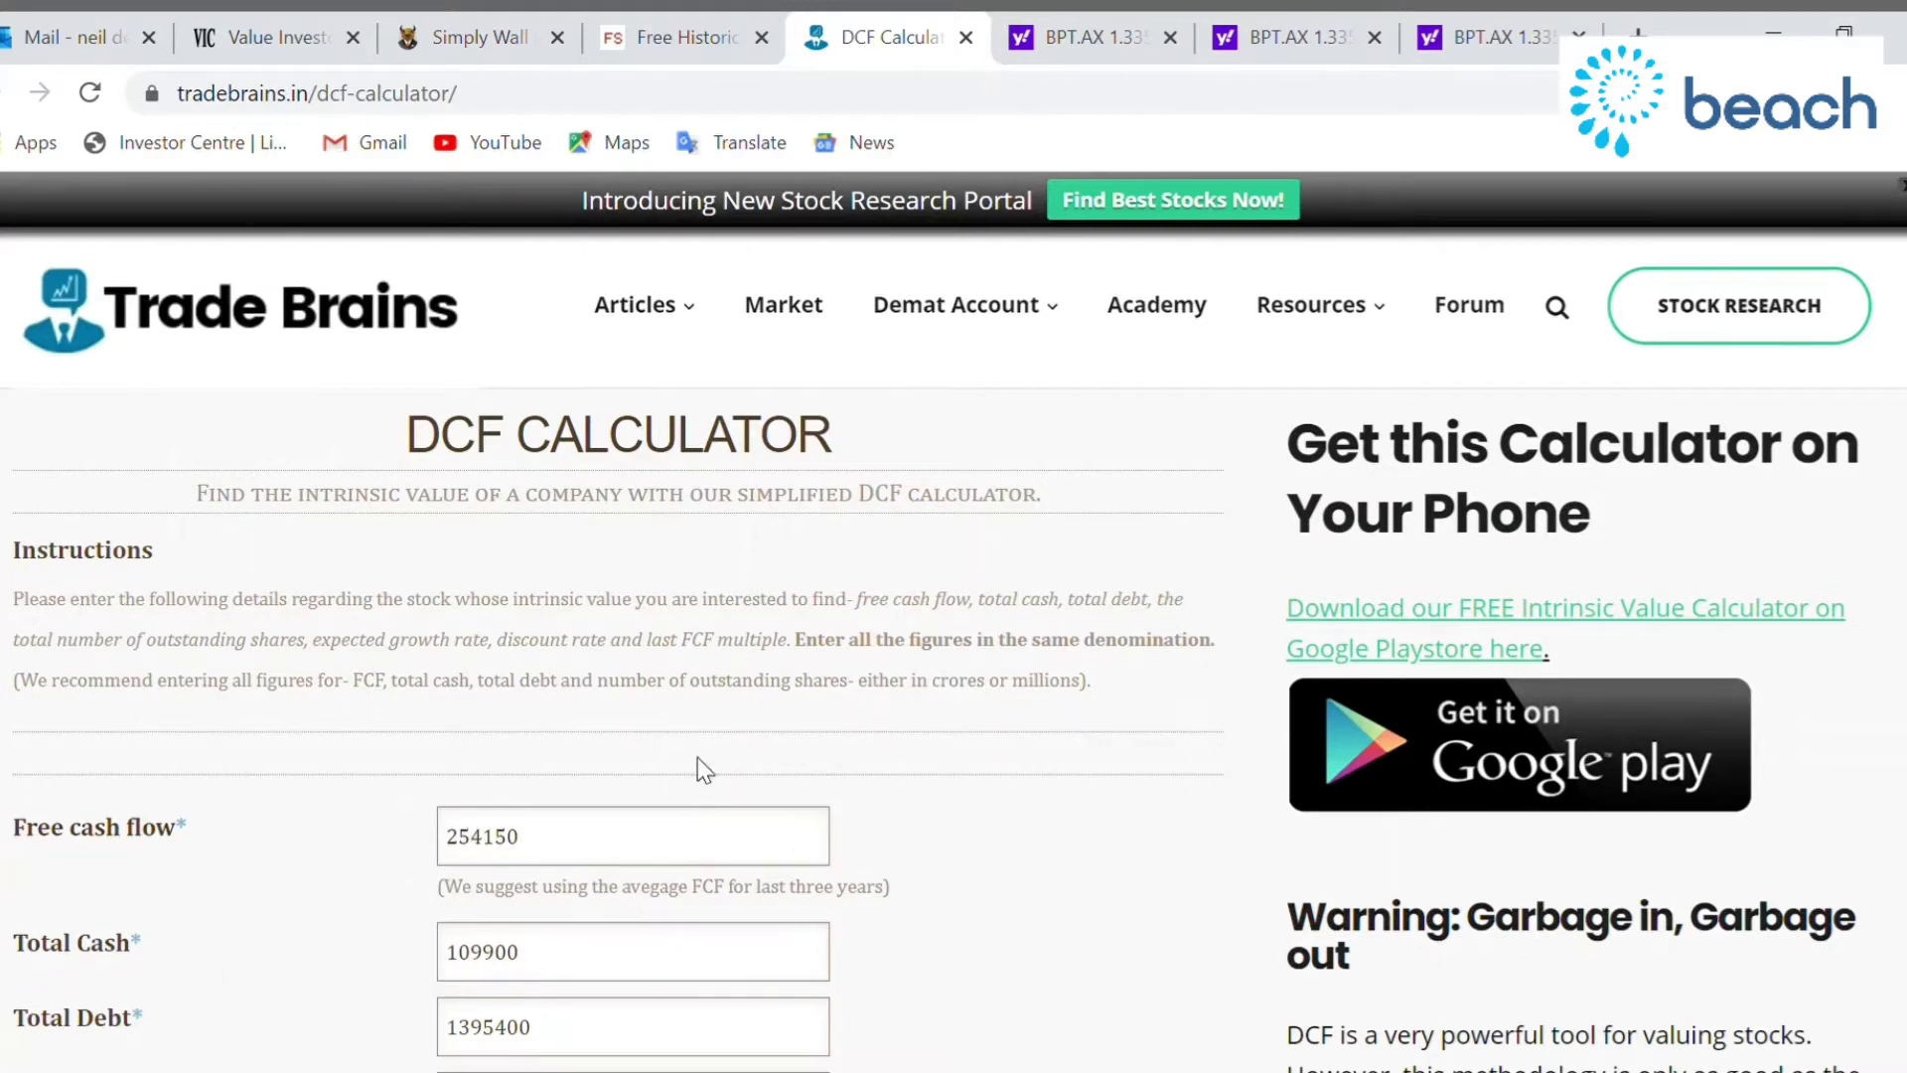
click(1242, 29)
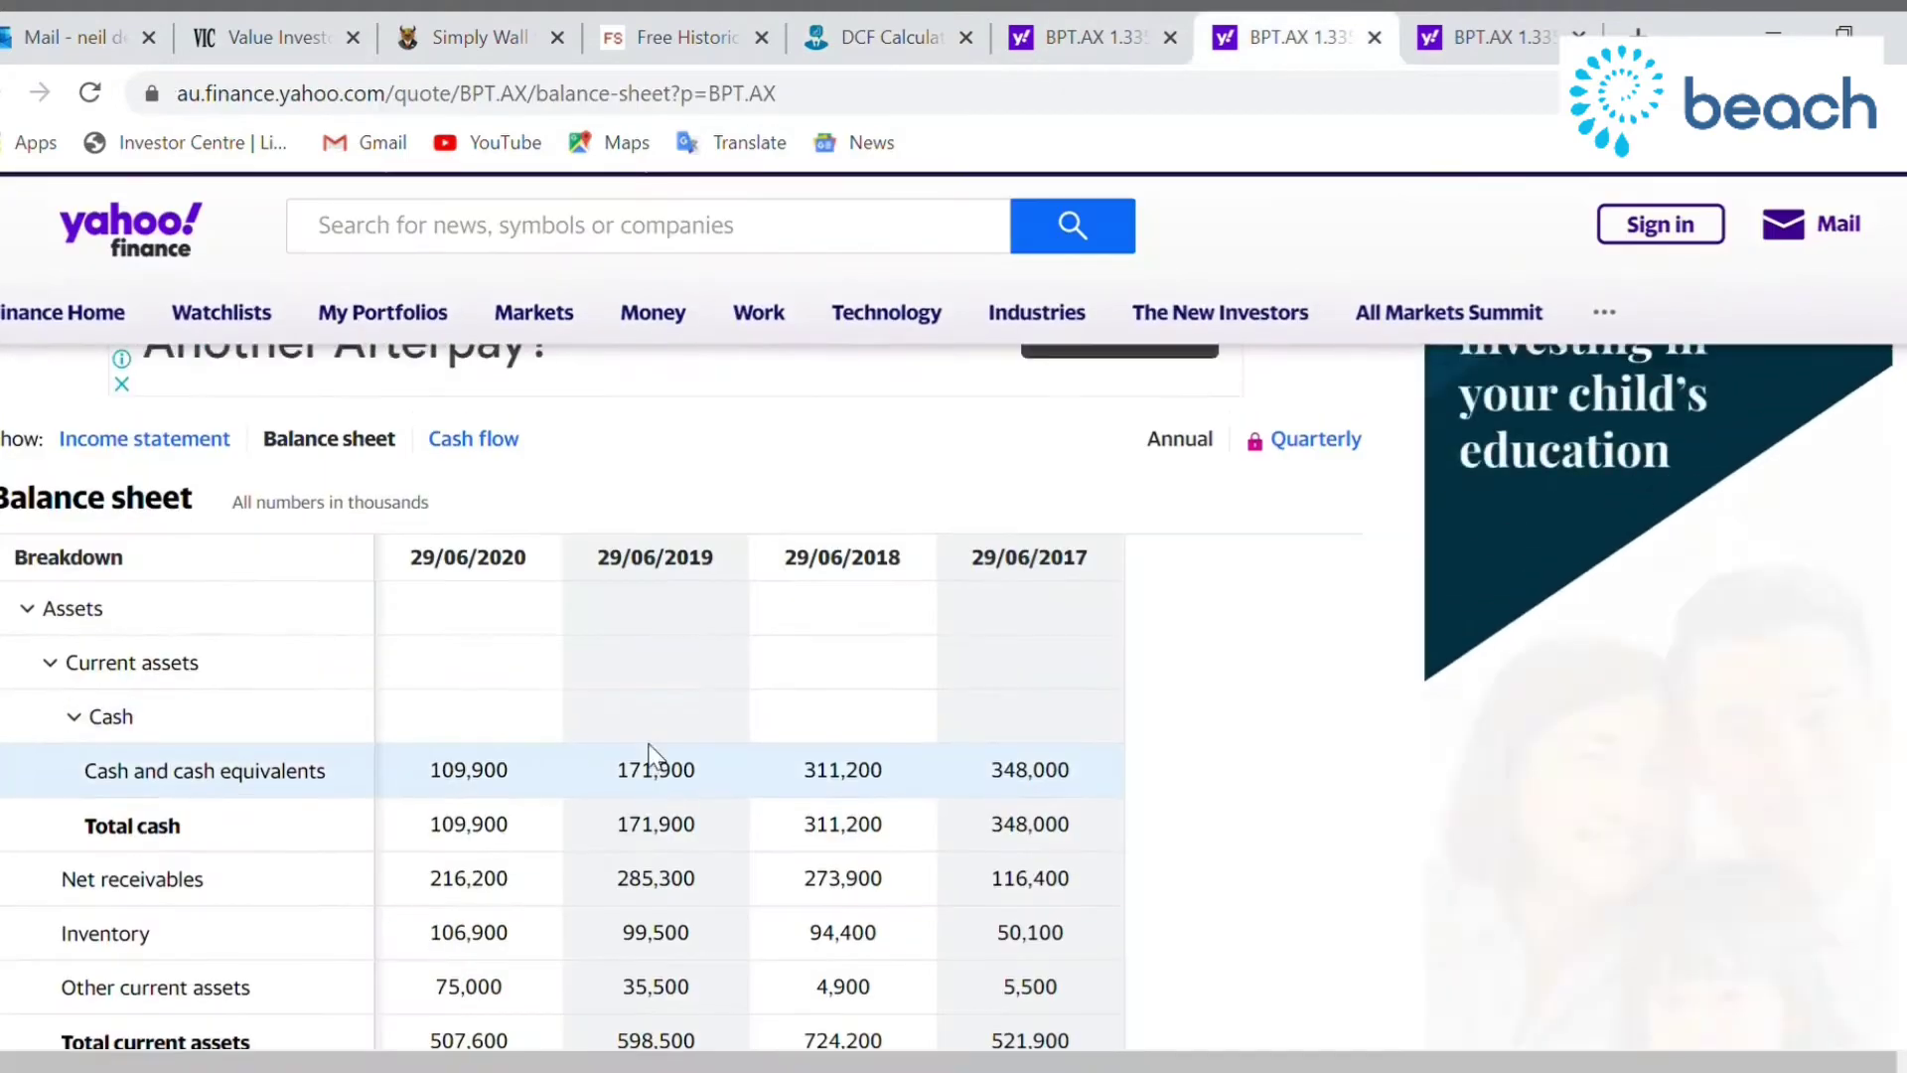
Scroll the balance sheet to cash and cash equivalents of 109,900, then return to the DCF form
scroll(455, 747, up, 10)
scroll(455, 747, down, 5)
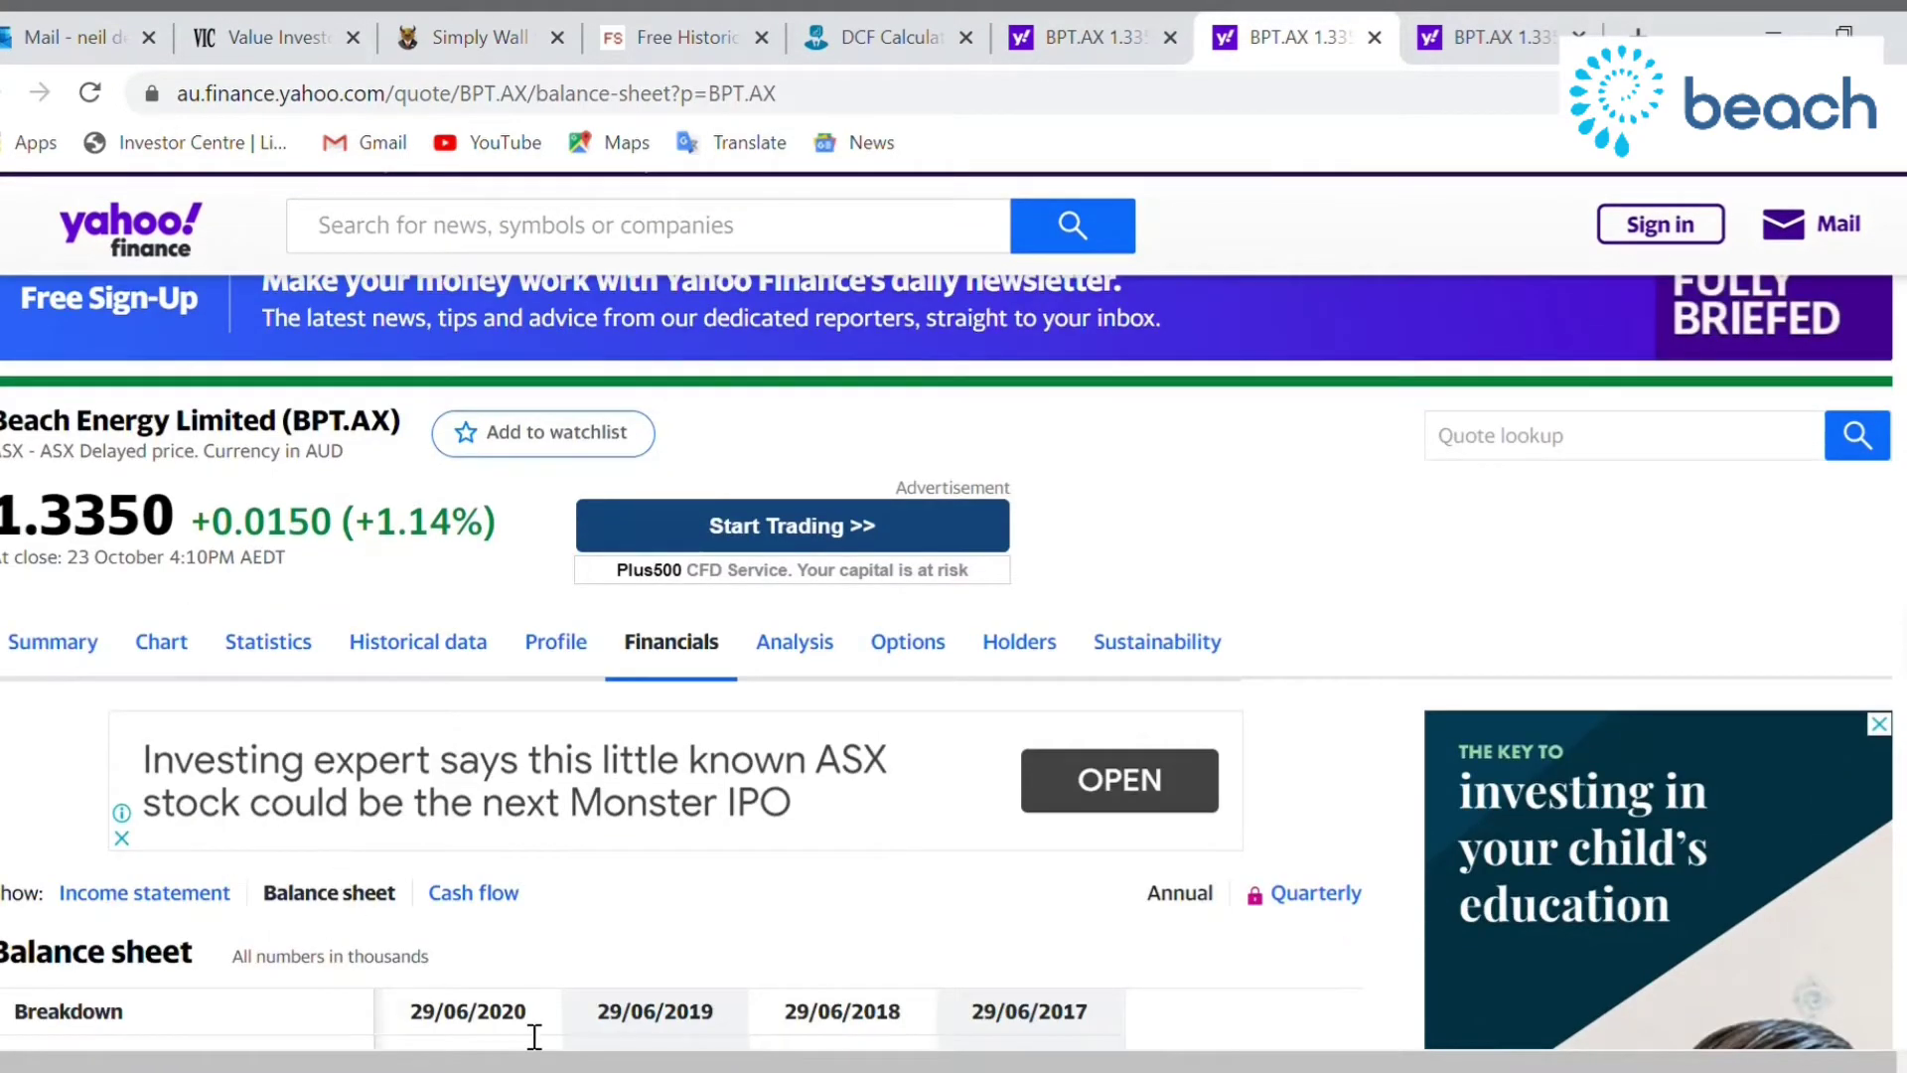
scroll(496, 941, down, 3)
scroll(518, 601, down, 2)
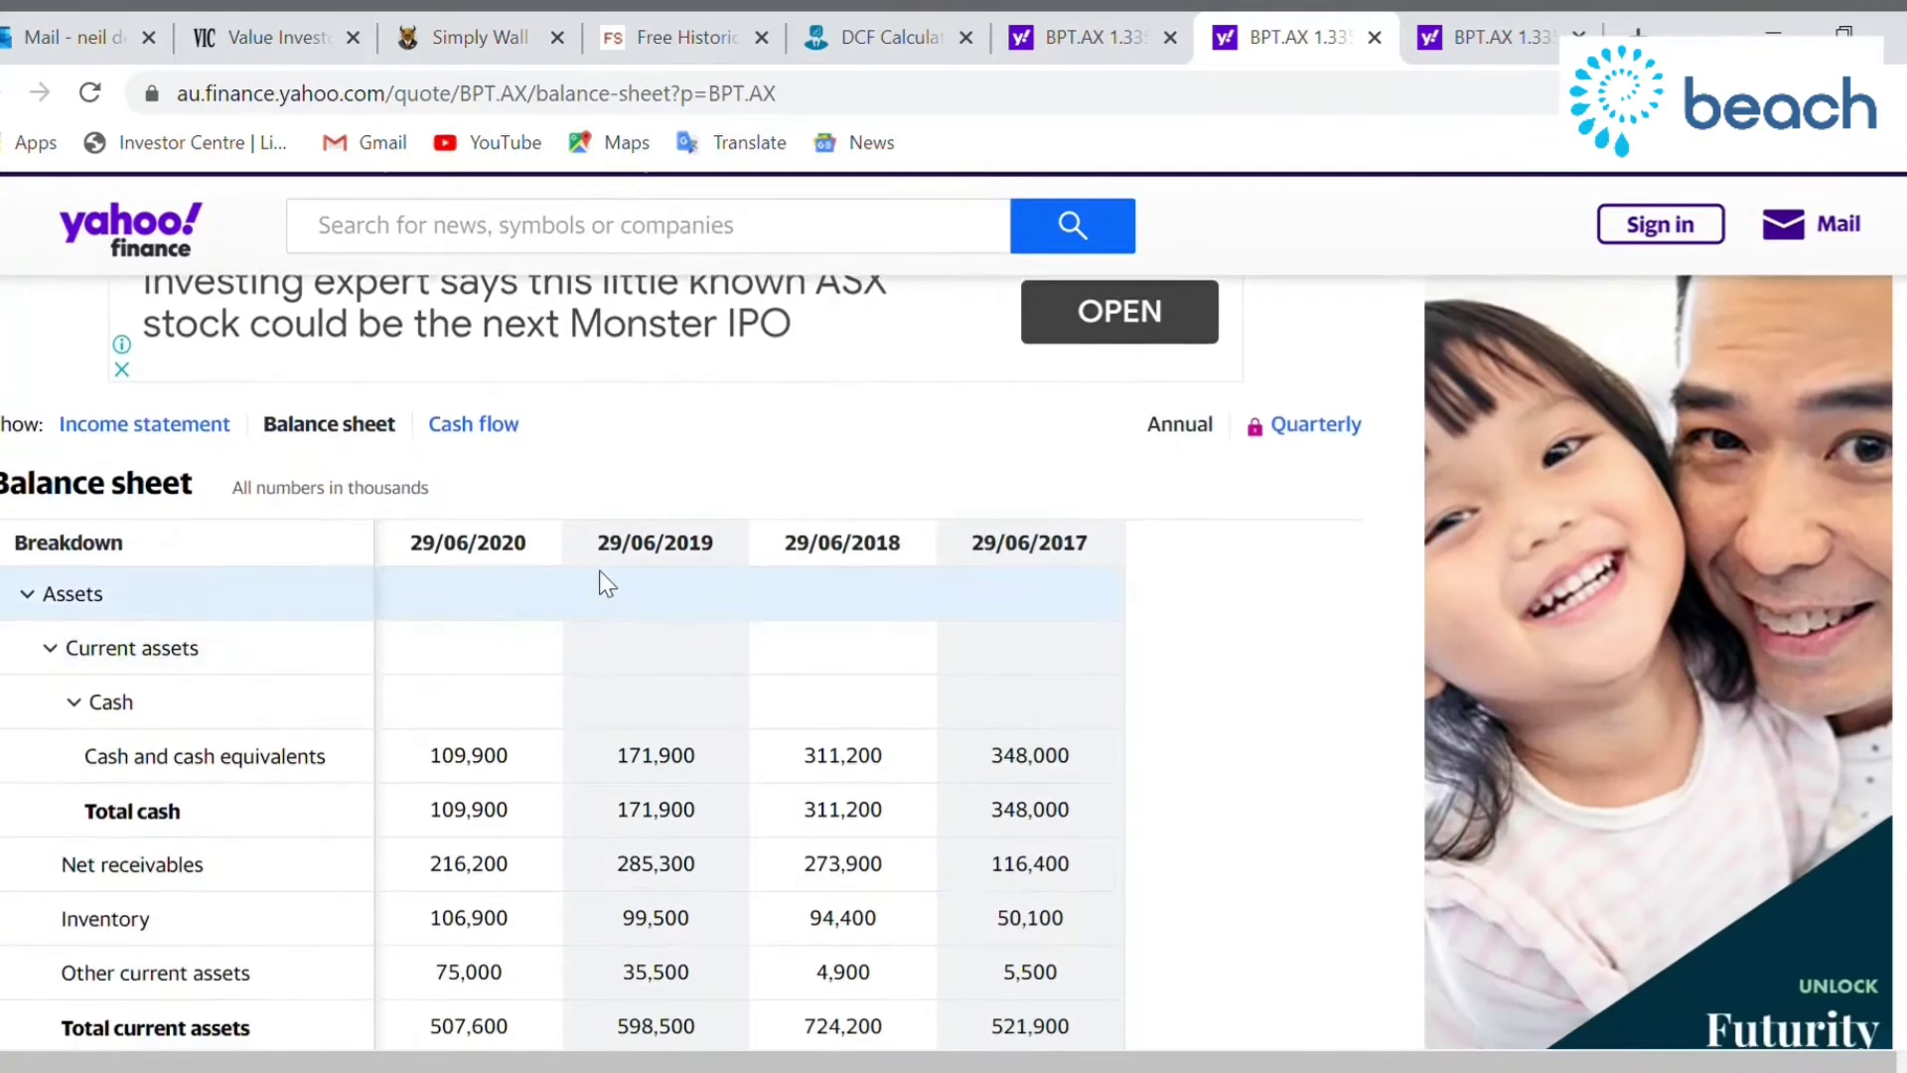
scroll(556, 715, down, 2)
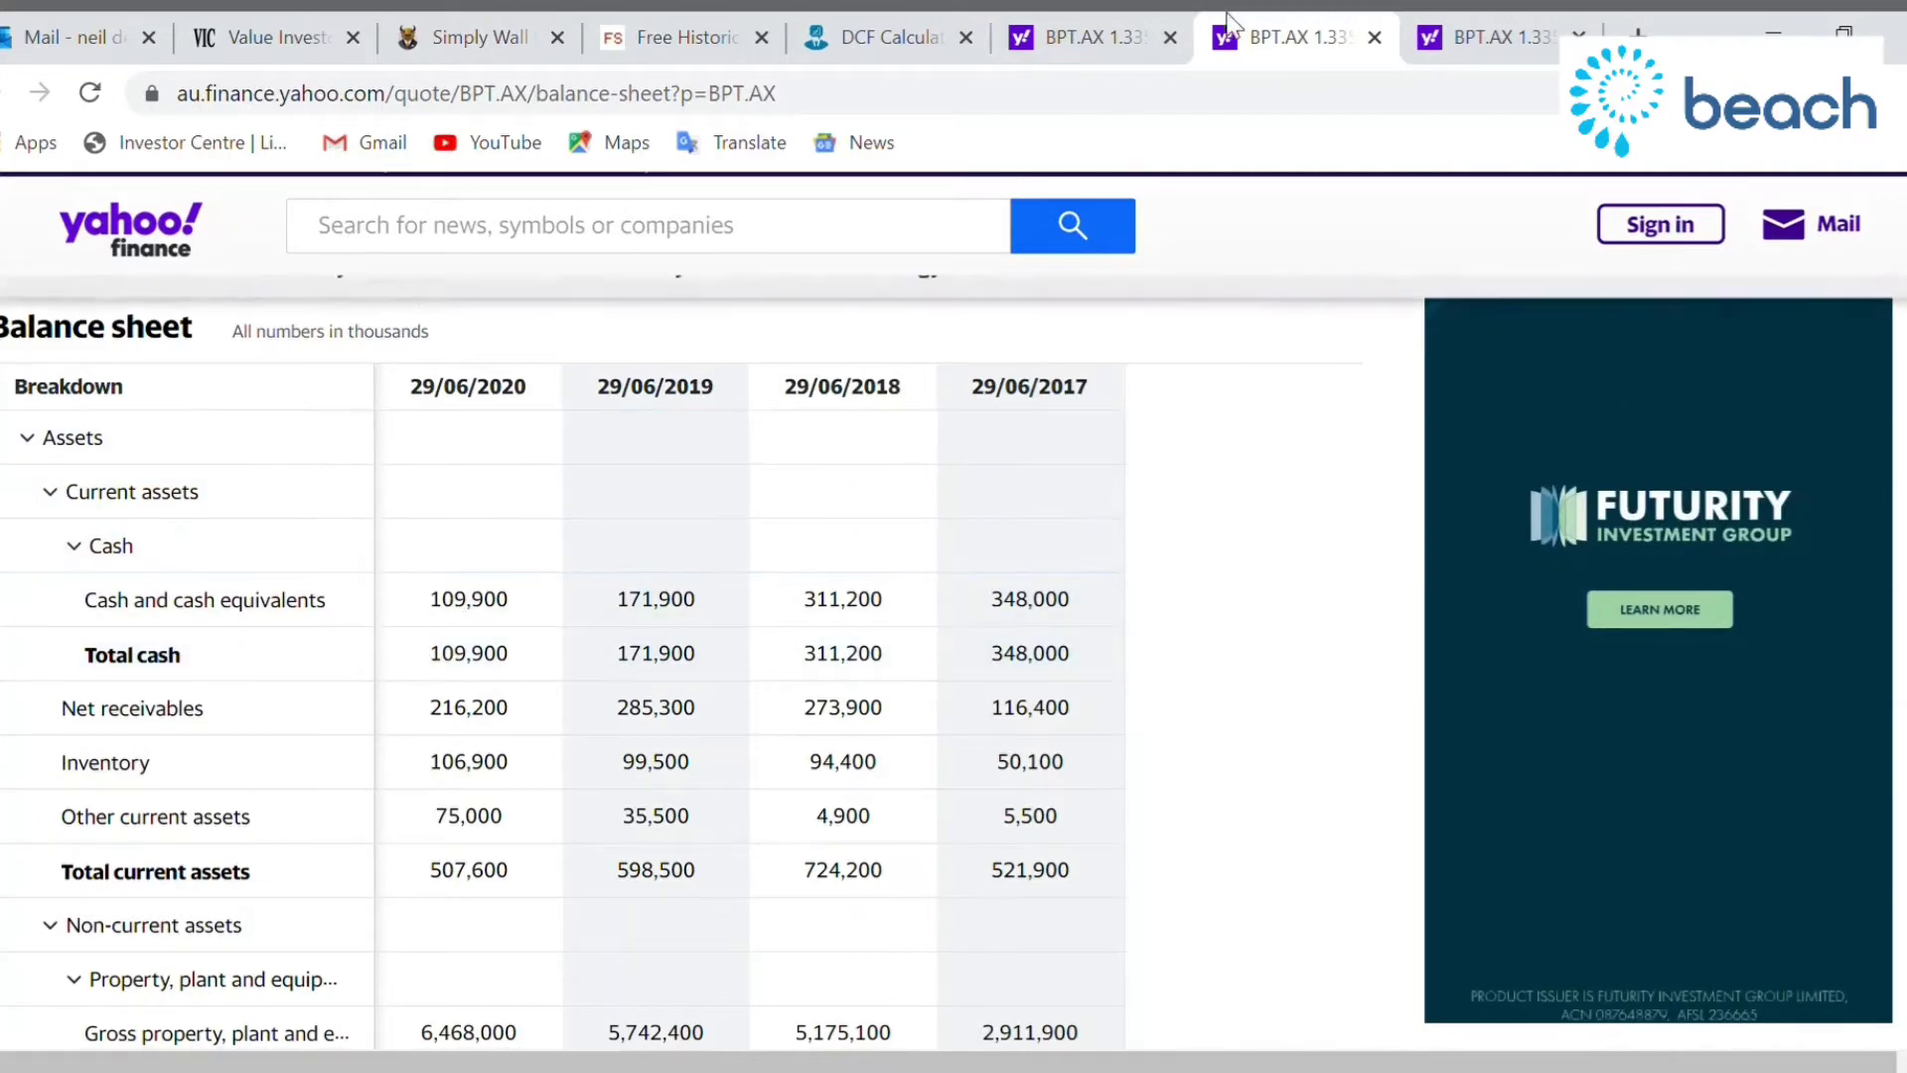
click(880, 44)
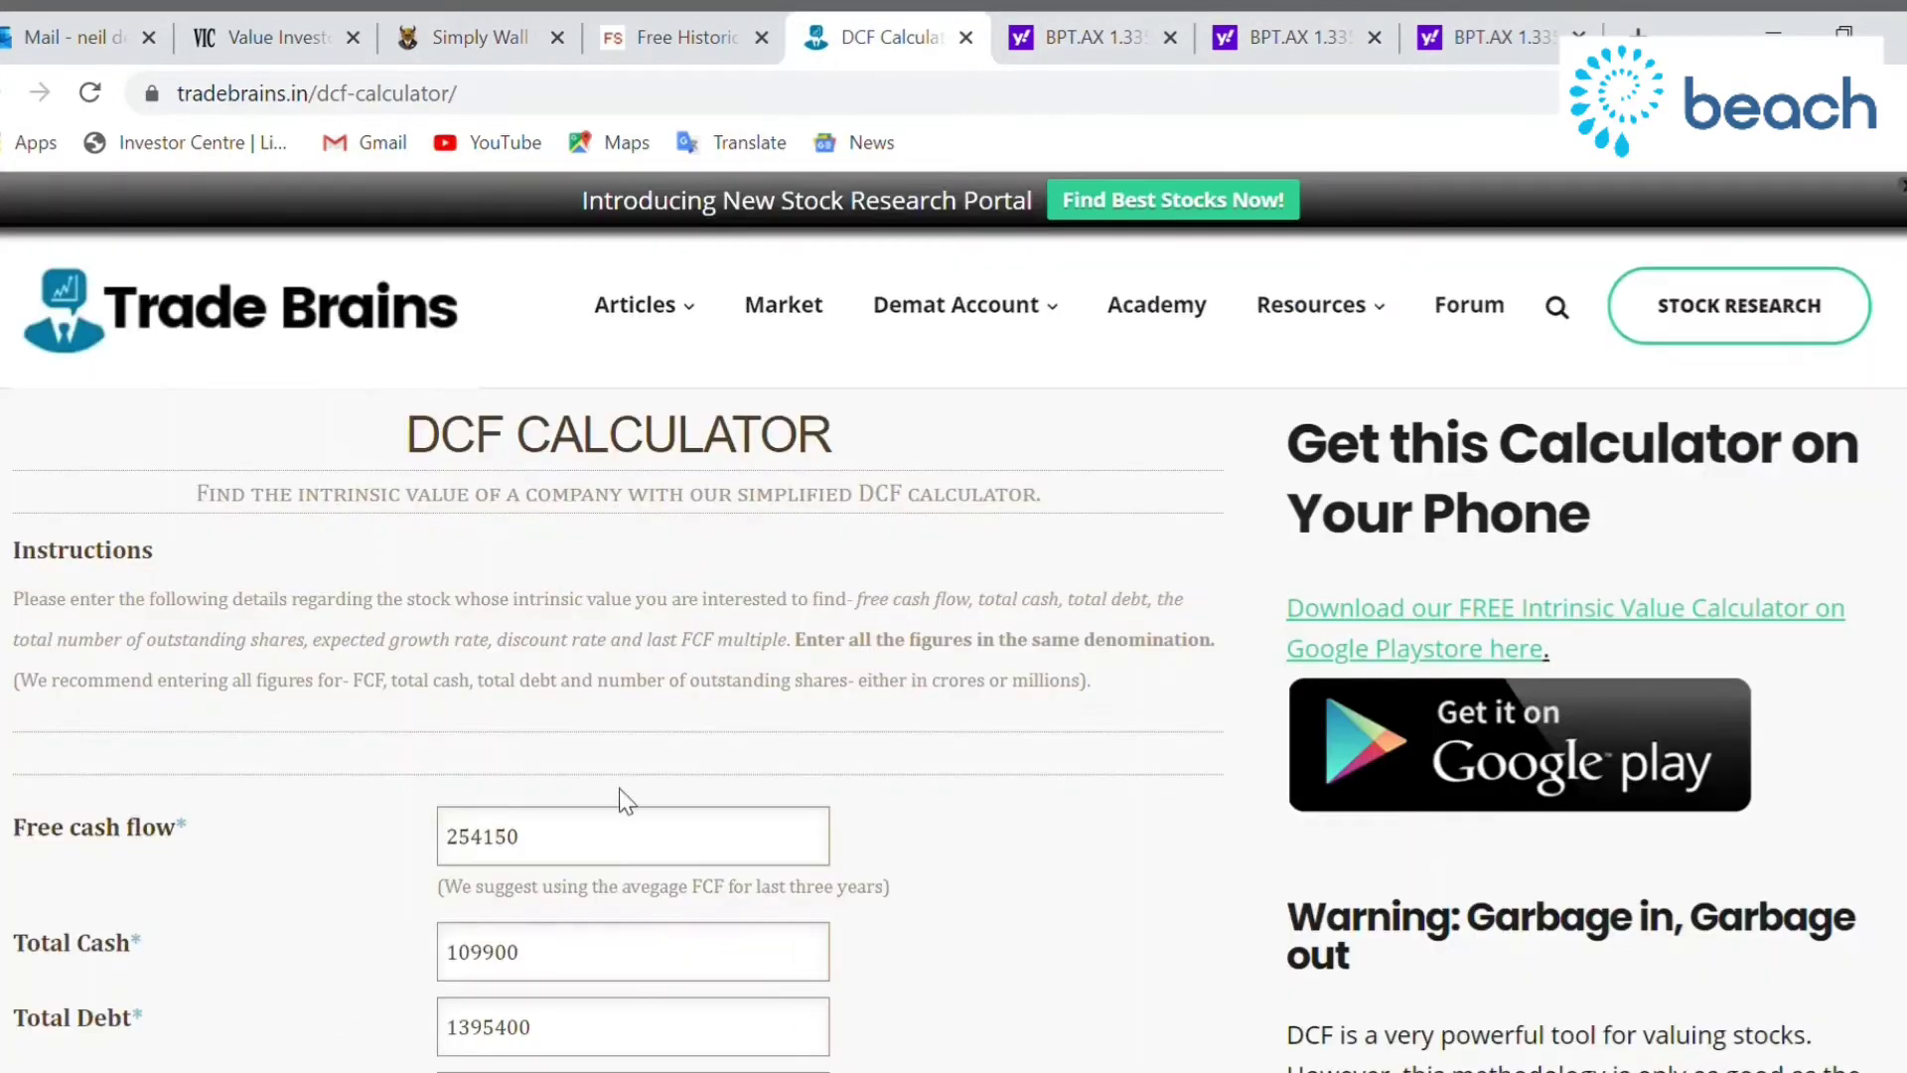
Review 2280000 outstanding shares, 12 growth rate and 10 discount rate, then switch to the balance sheet
scroll(494, 769, down, 2)
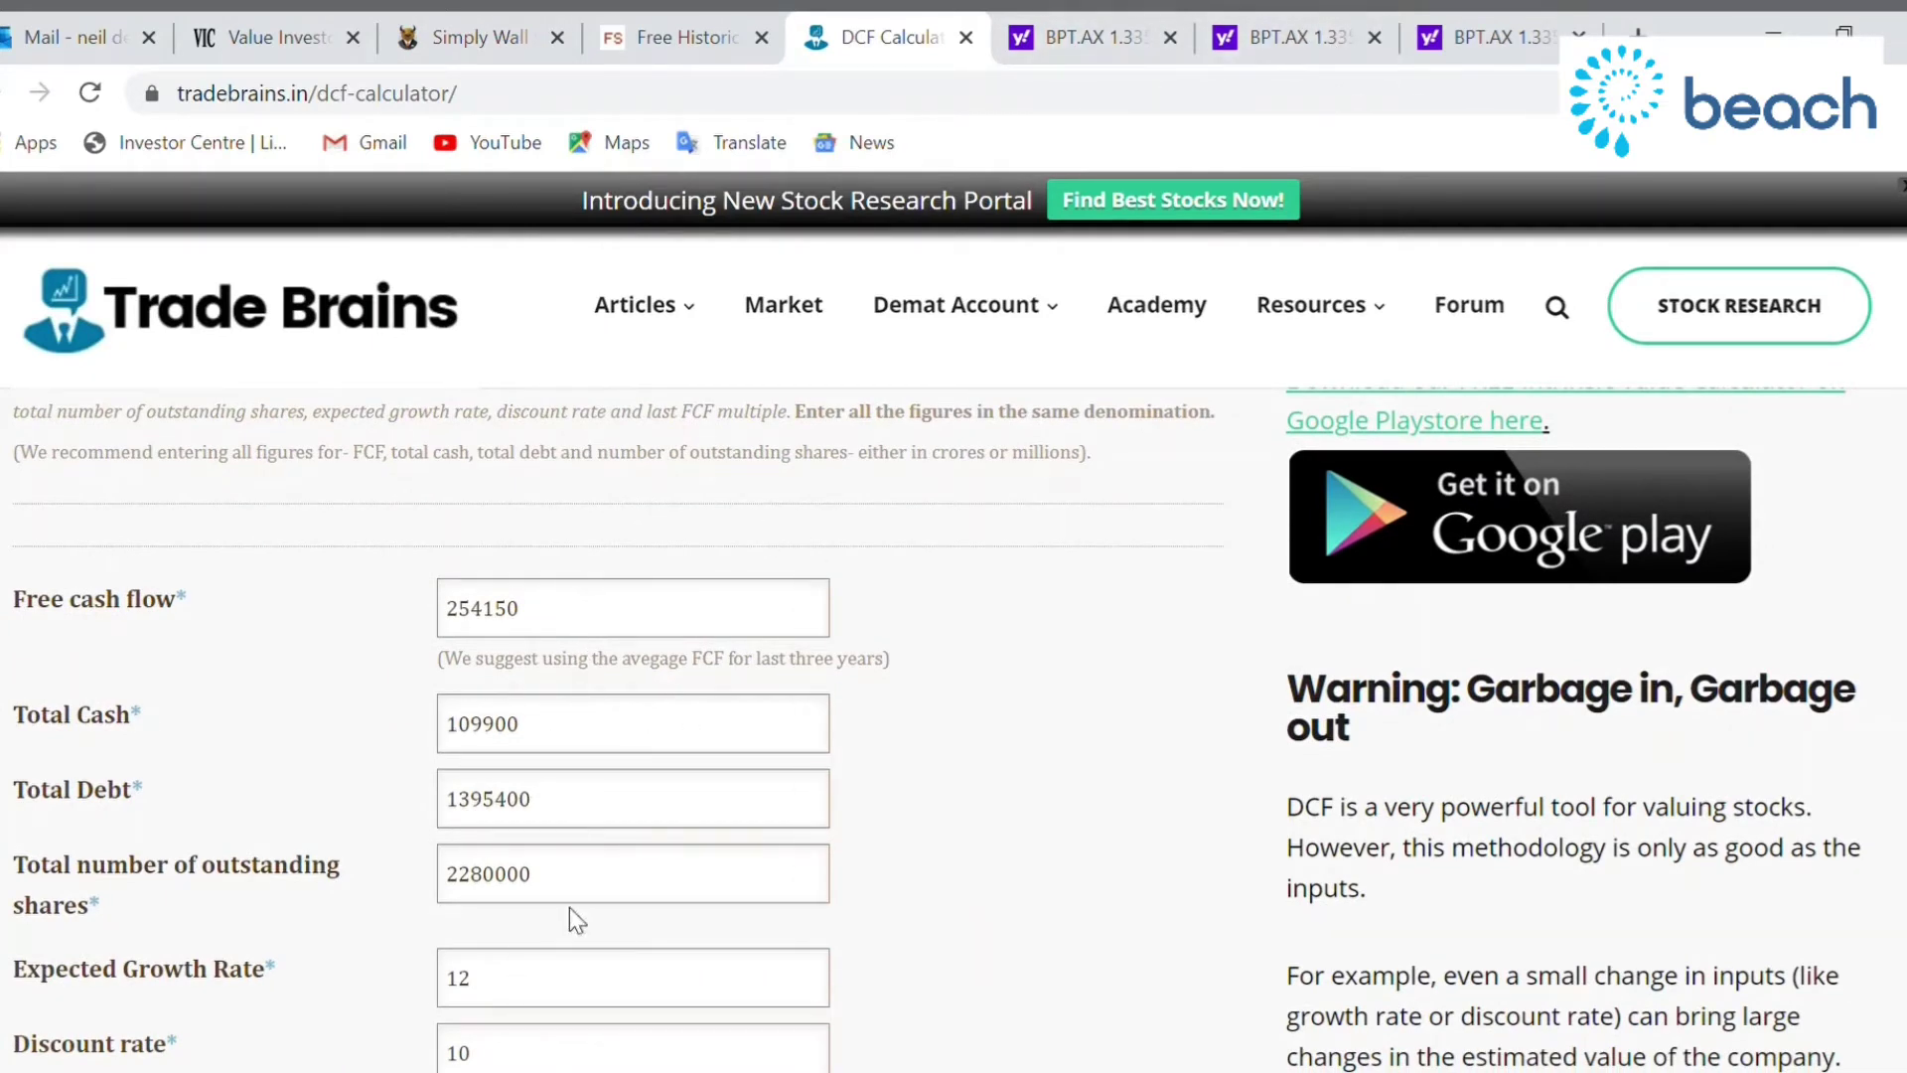
click(1294, 57)
Scroll Beach Energy's balance sheet to total liabilities of 1,395,400, then return to the cash-flow statement
scroll(551, 628, down, 2)
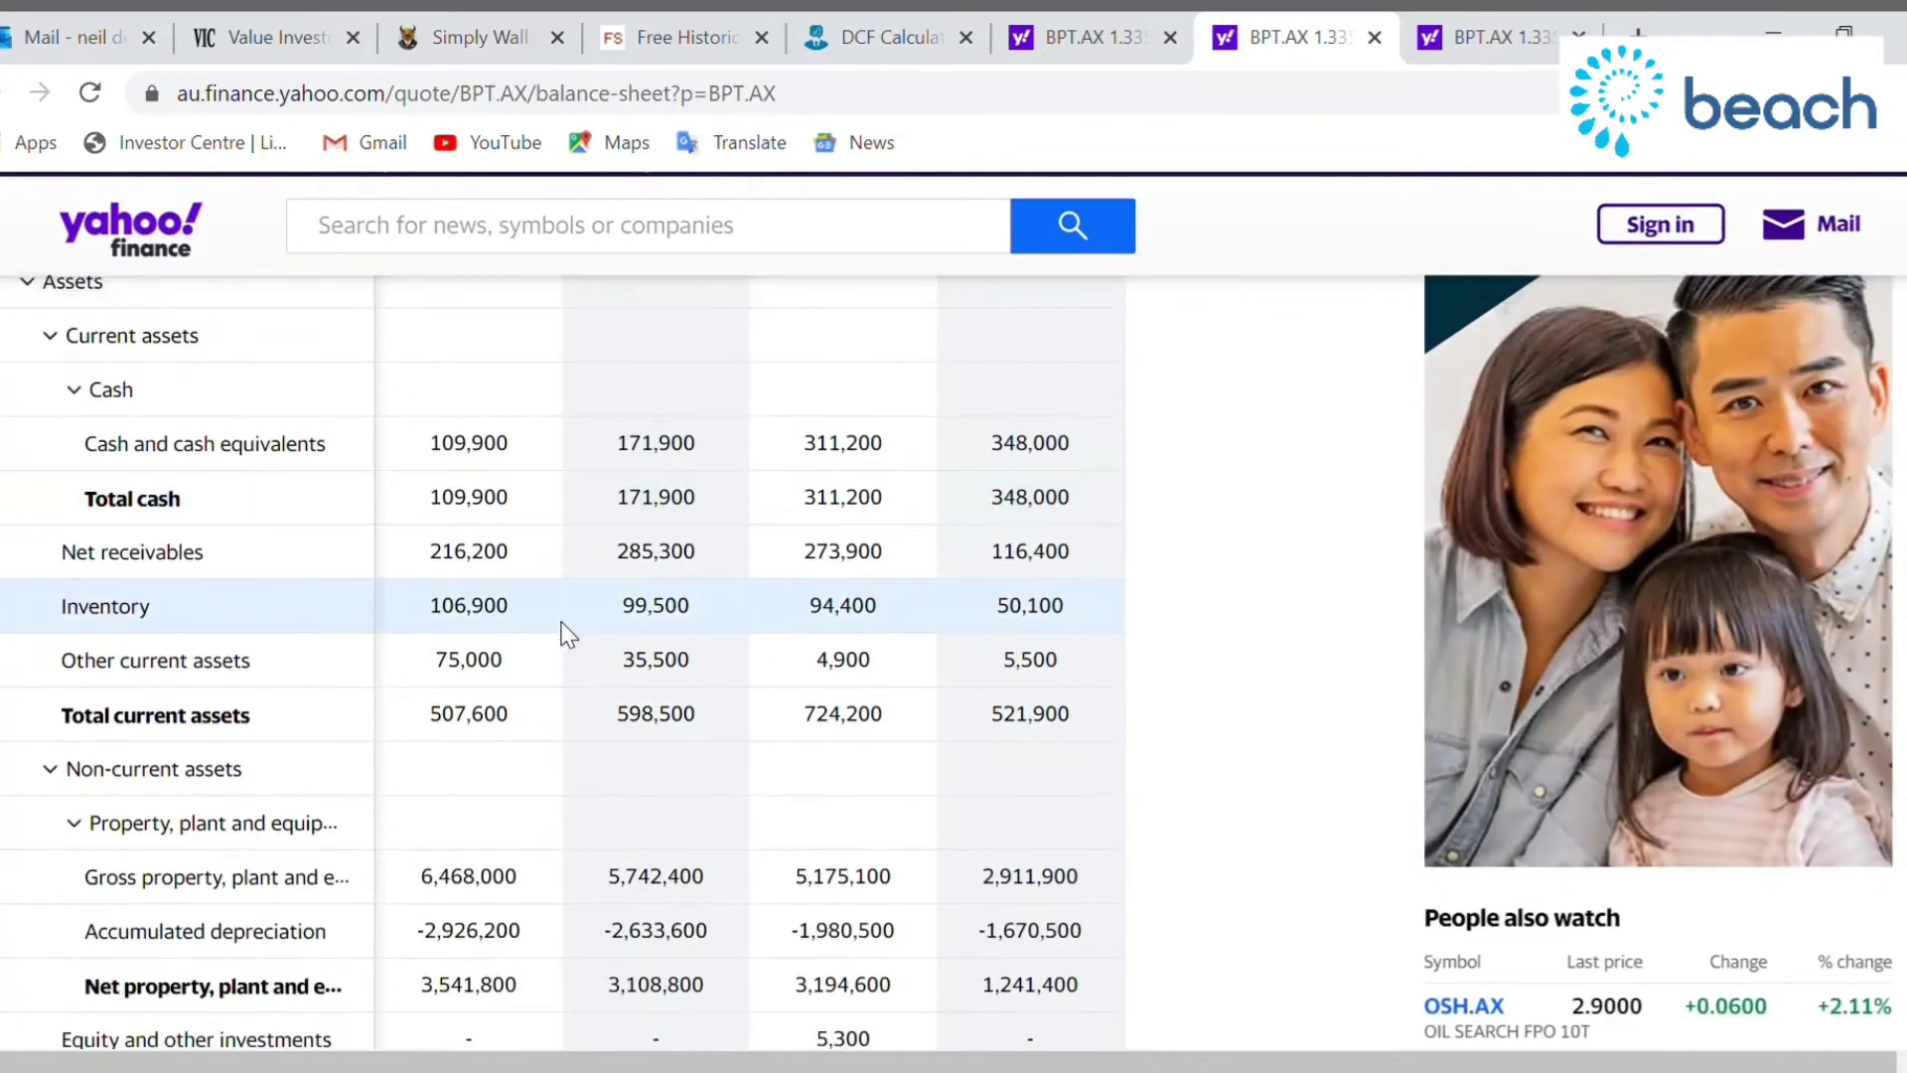
scroll(536, 606, down, 2)
scroll(447, 596, up, 6)
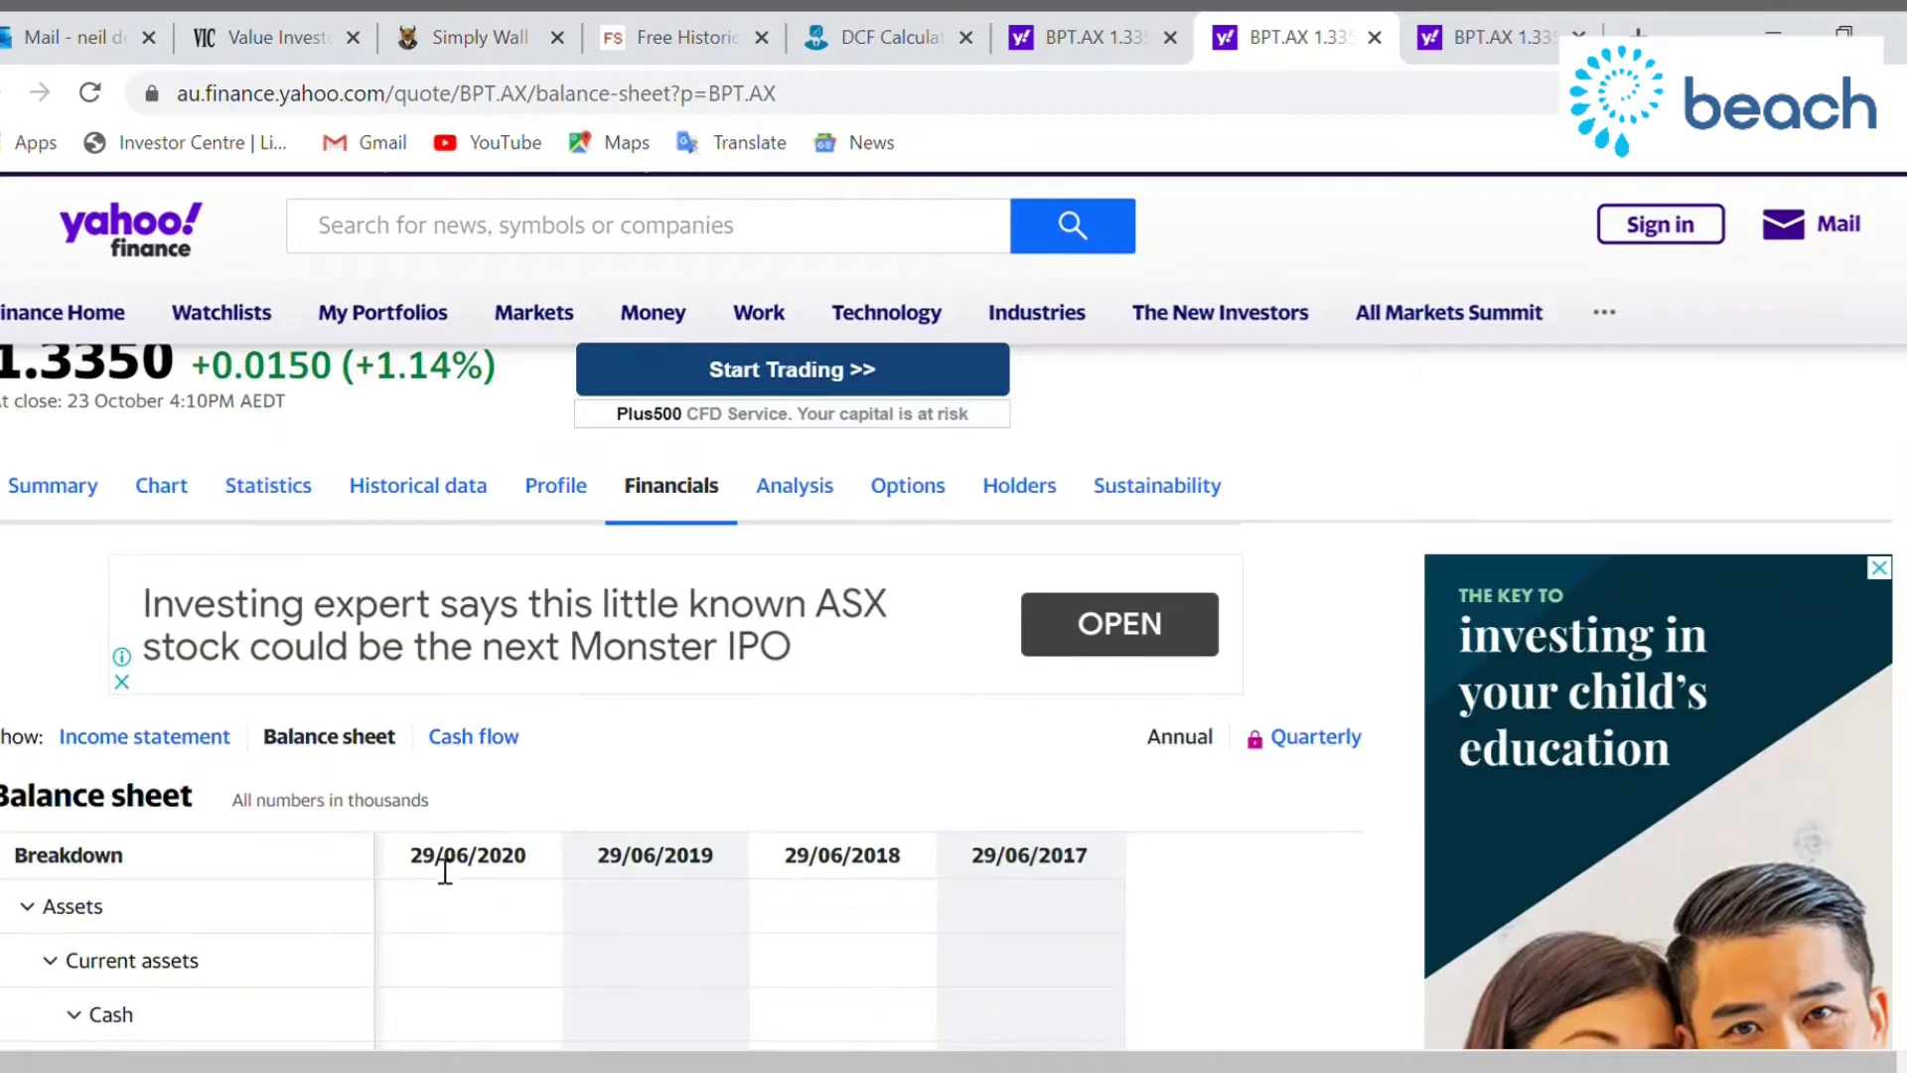
scroll(445, 873, down, 10)
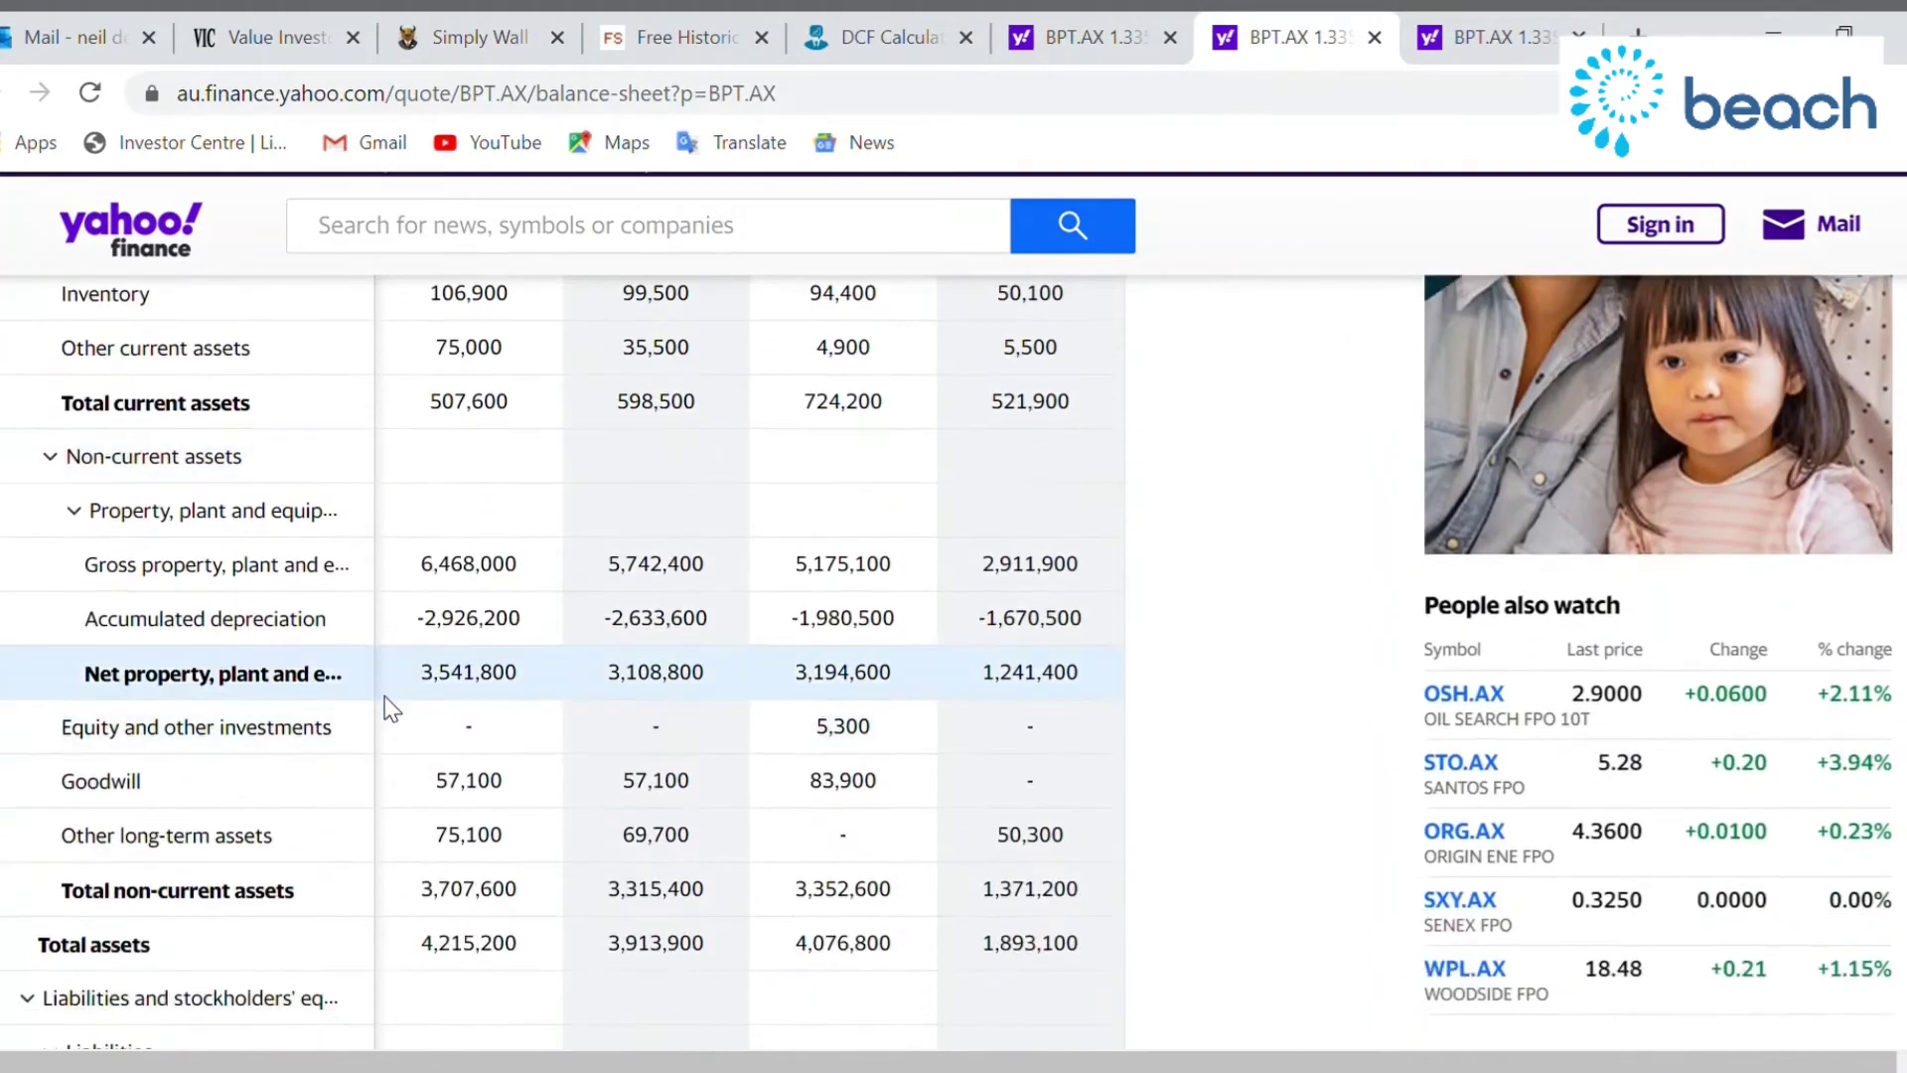
scroll(392, 685, down, 6)
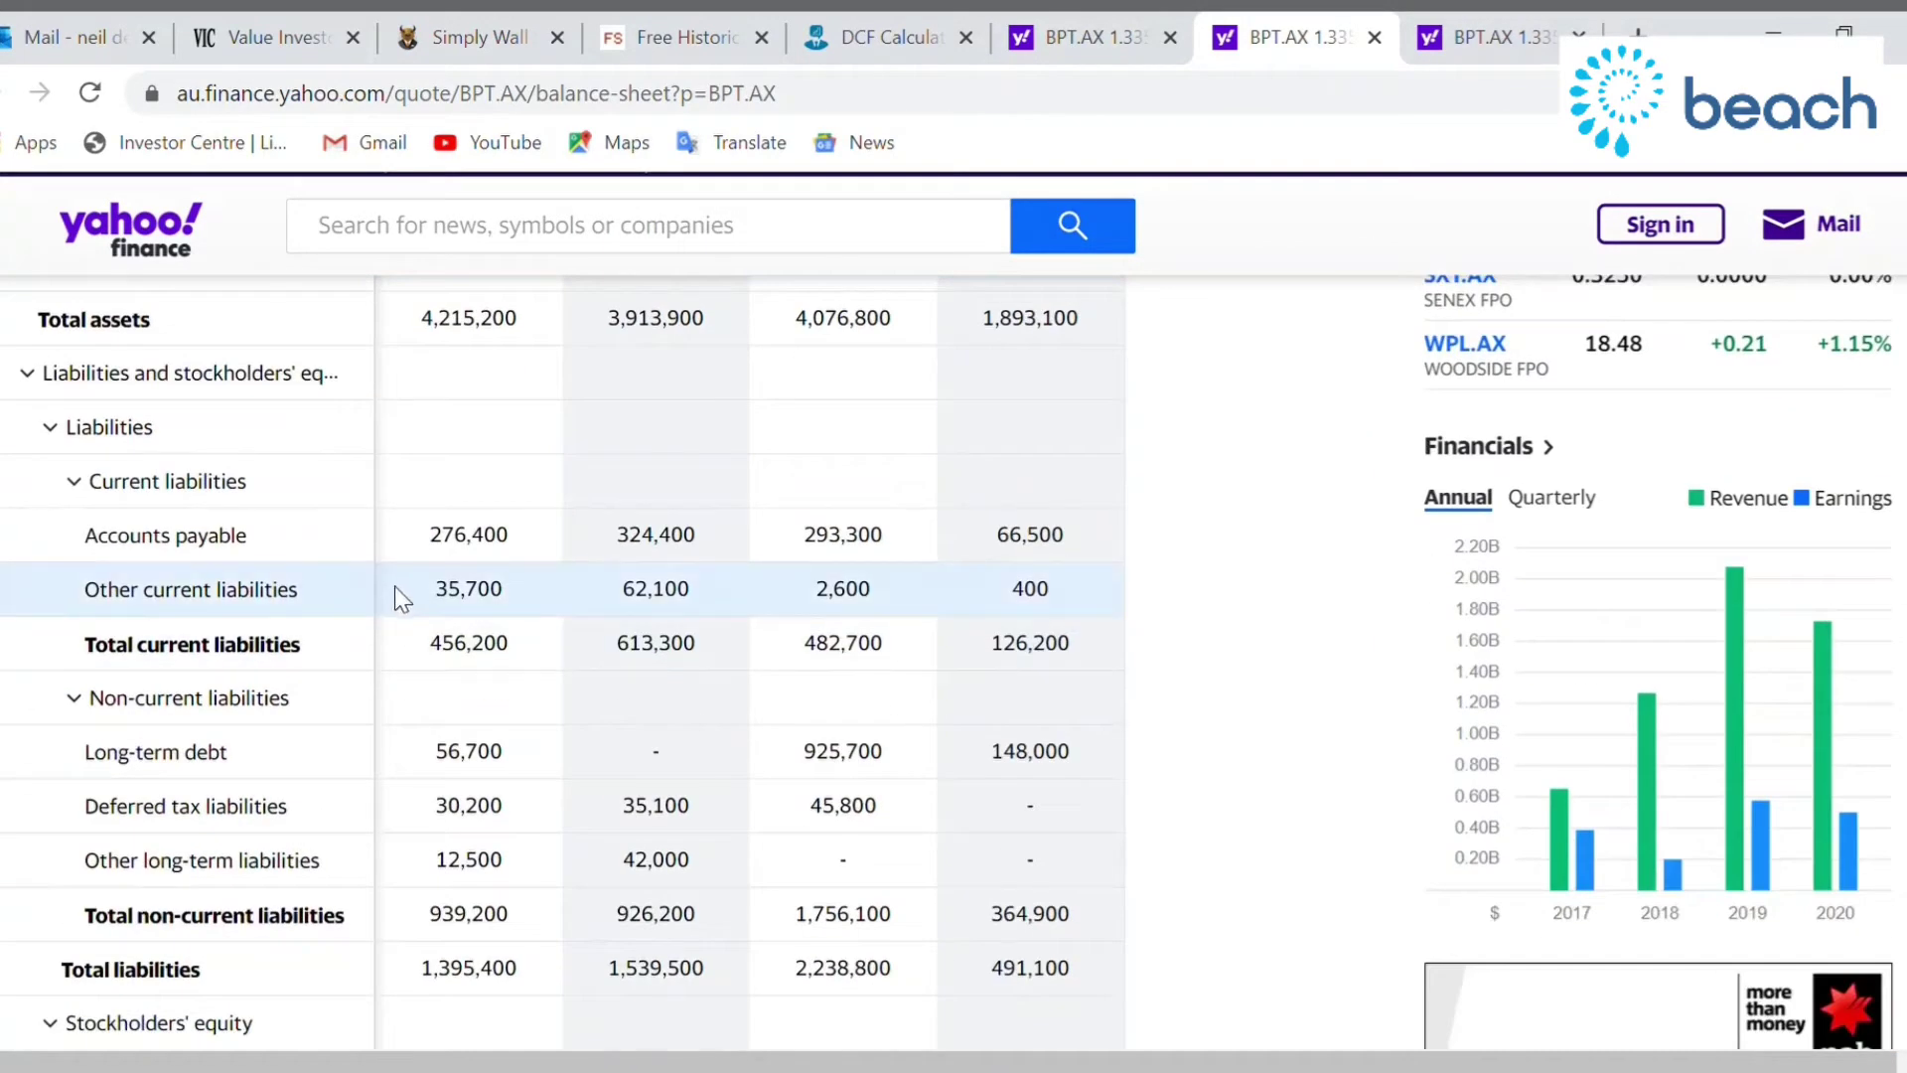
scroll(431, 544, down, 2)
scroll(510, 596, down, 2)
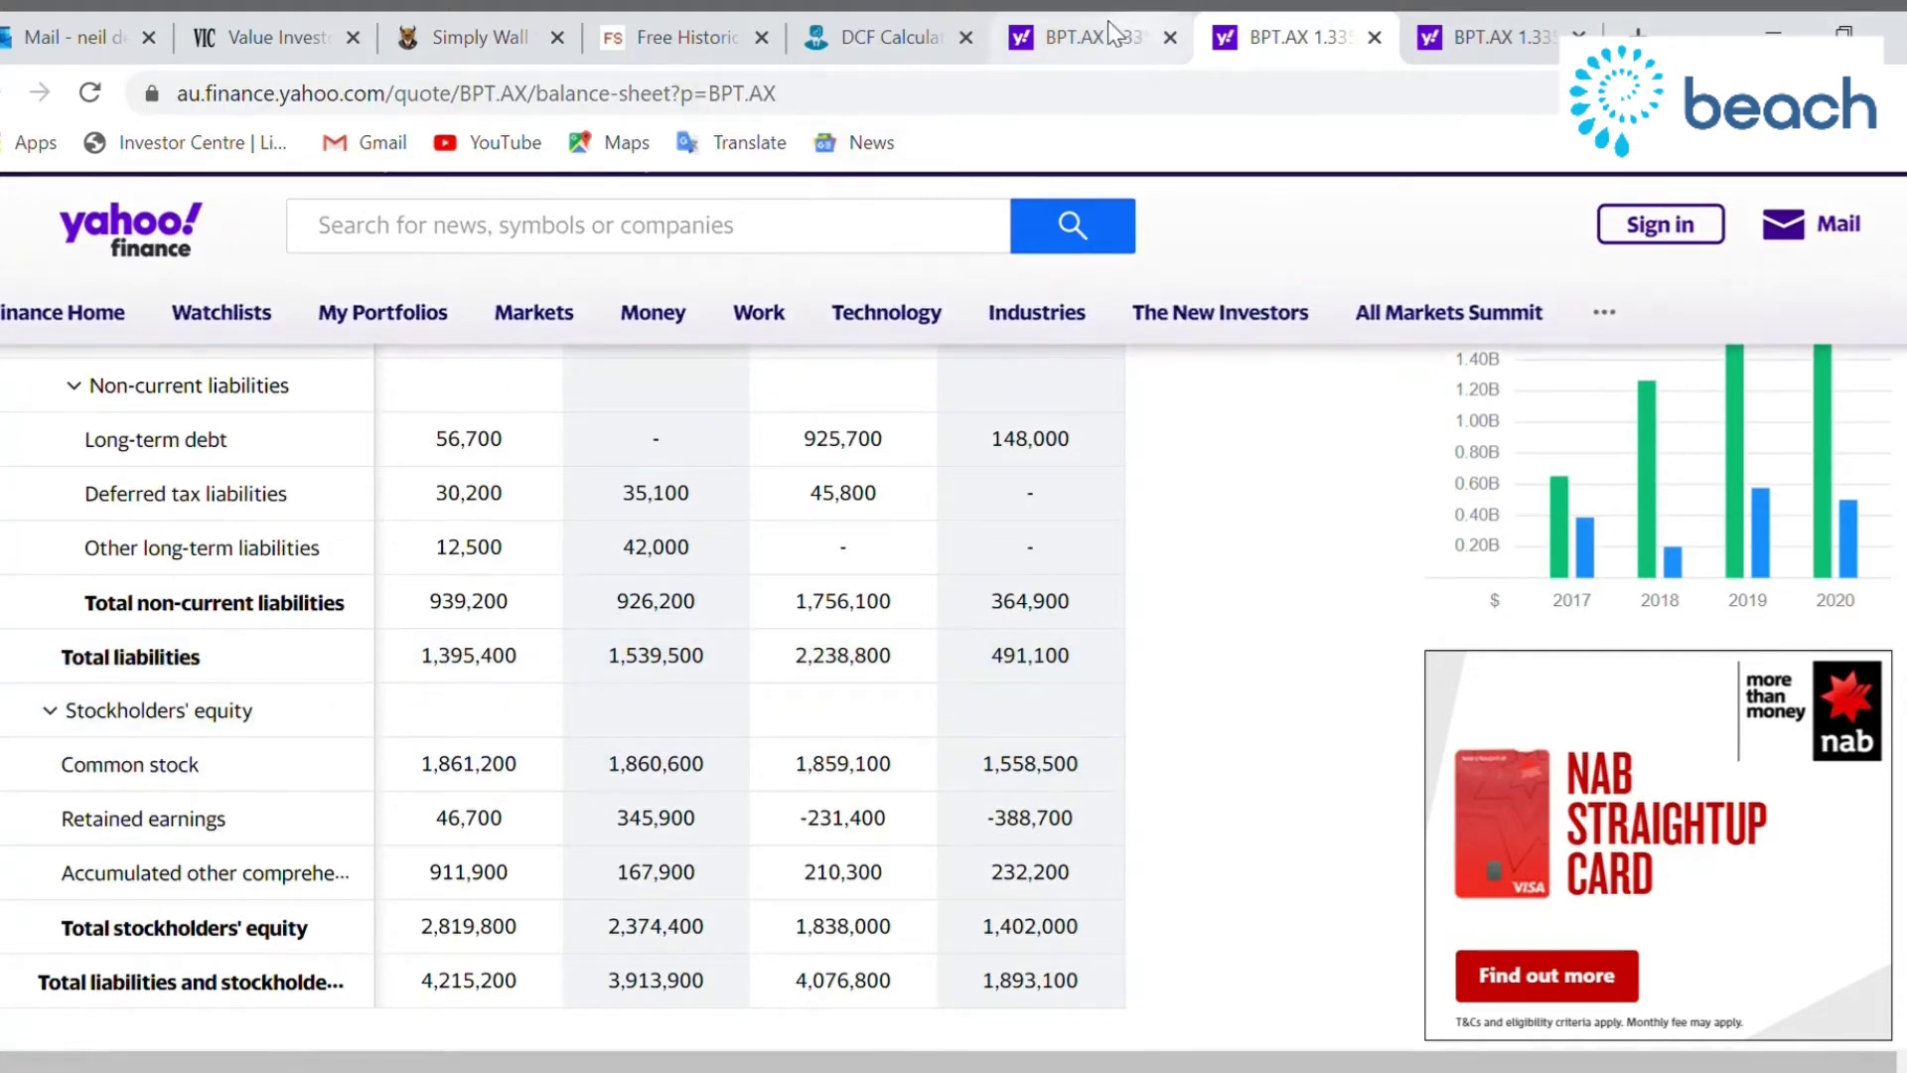
click(1088, 50)
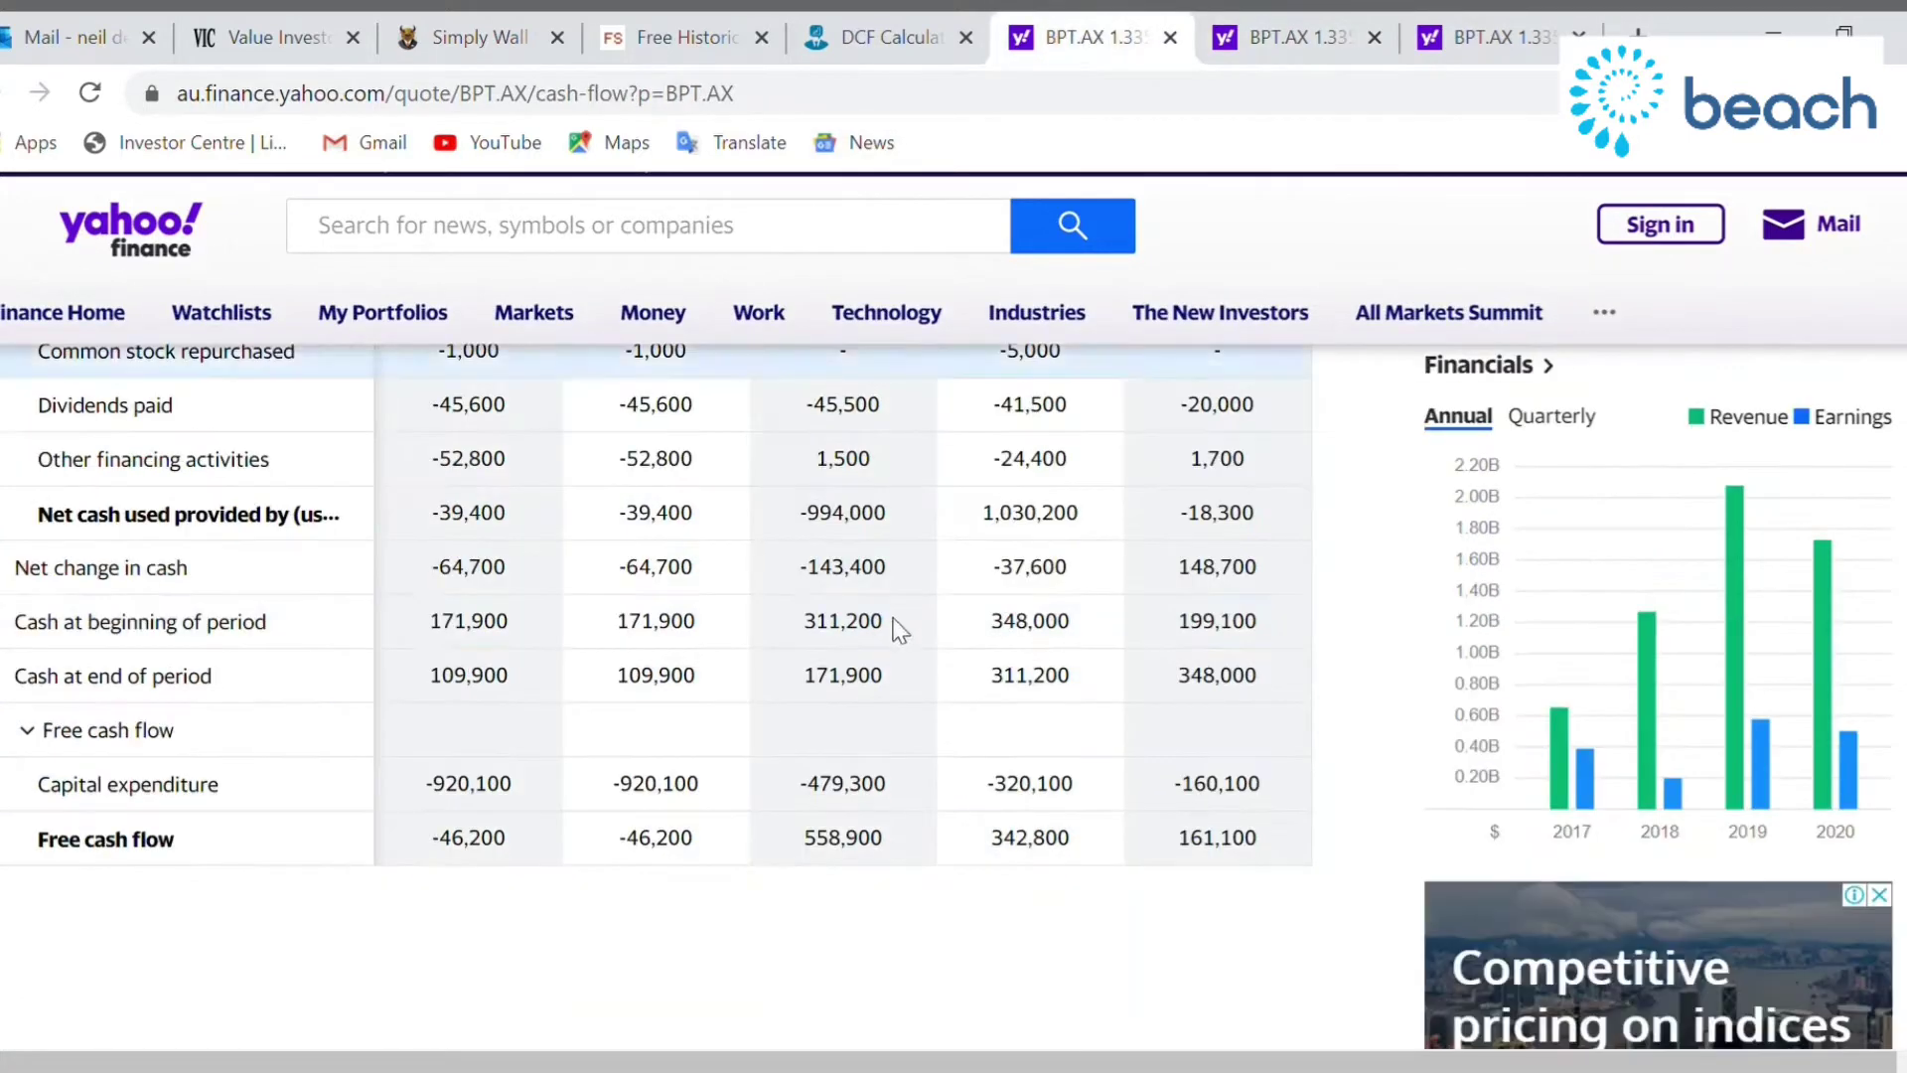
Glance at the DCF form, then read 2.28B shares outstanding on Beach Energy's key statistics page
click(879, 40)
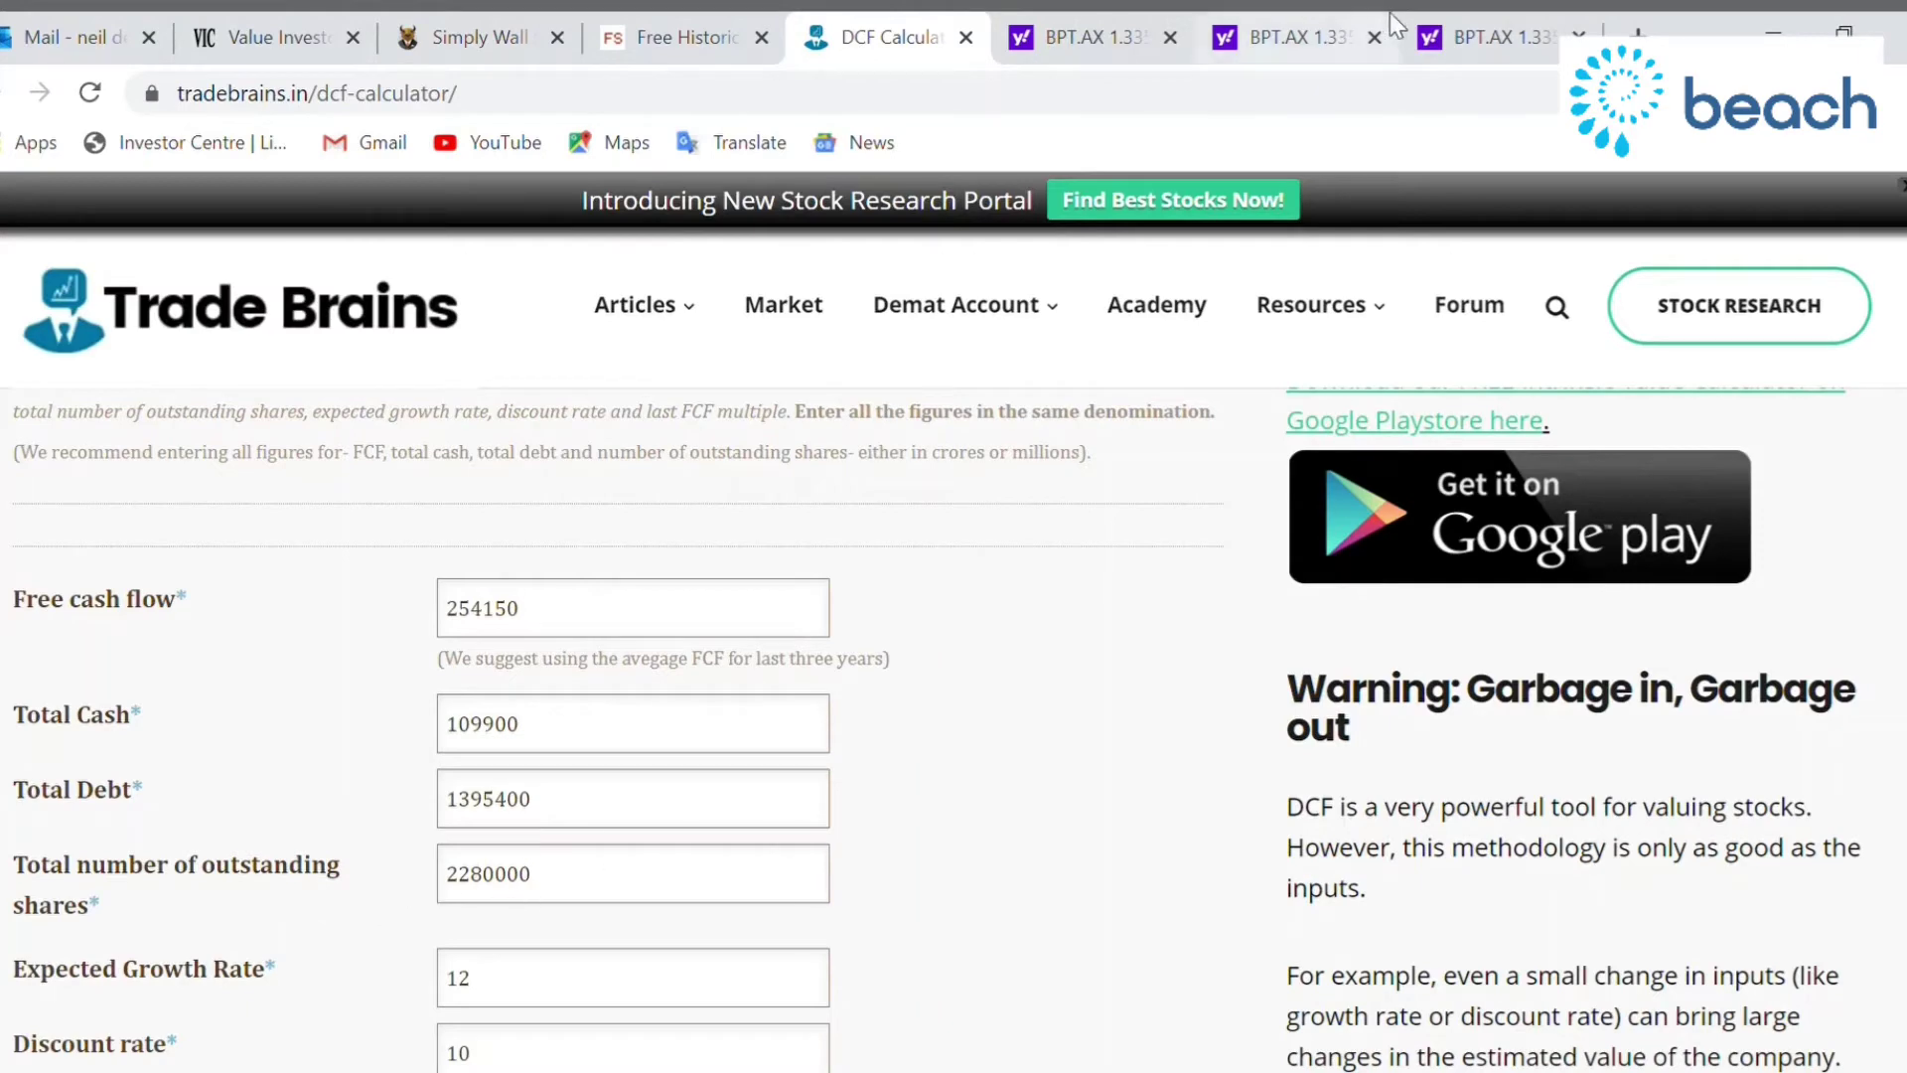
click(1471, 59)
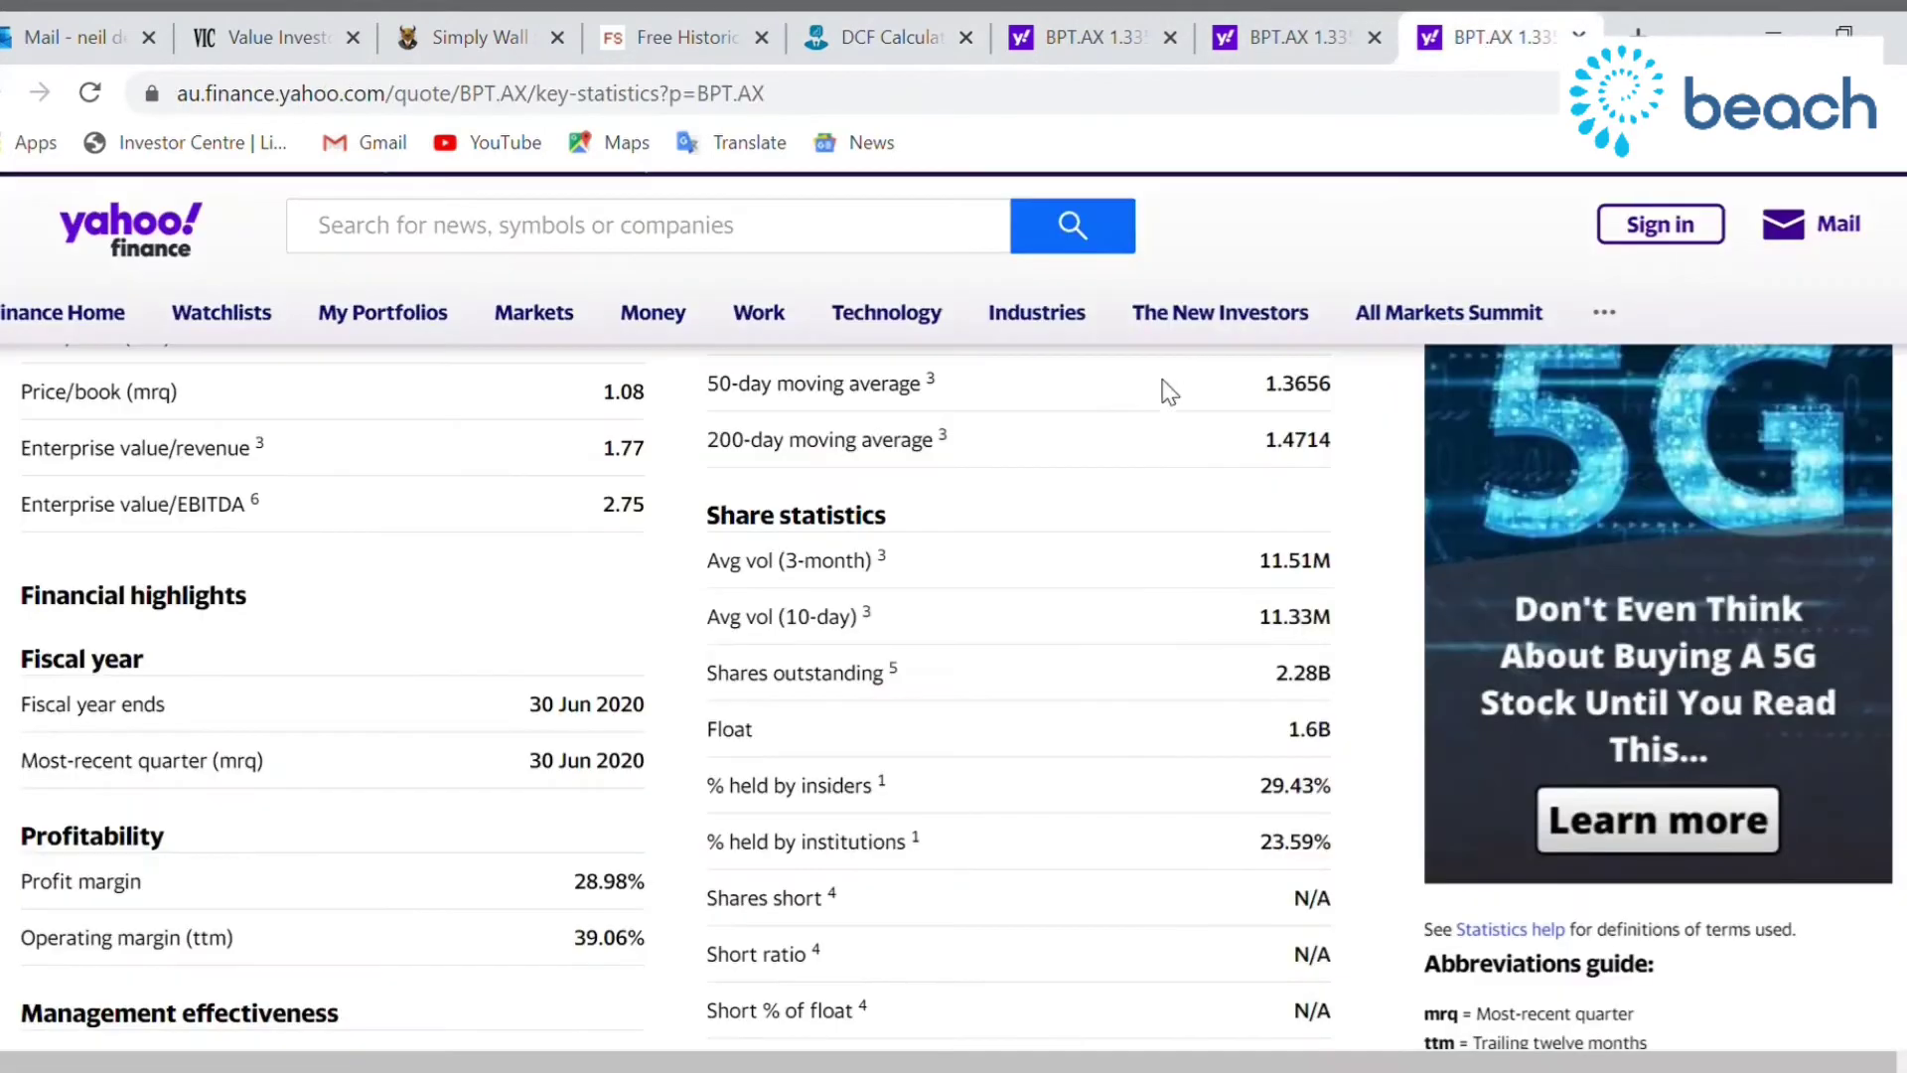
scroll(1102, 636, up, 10)
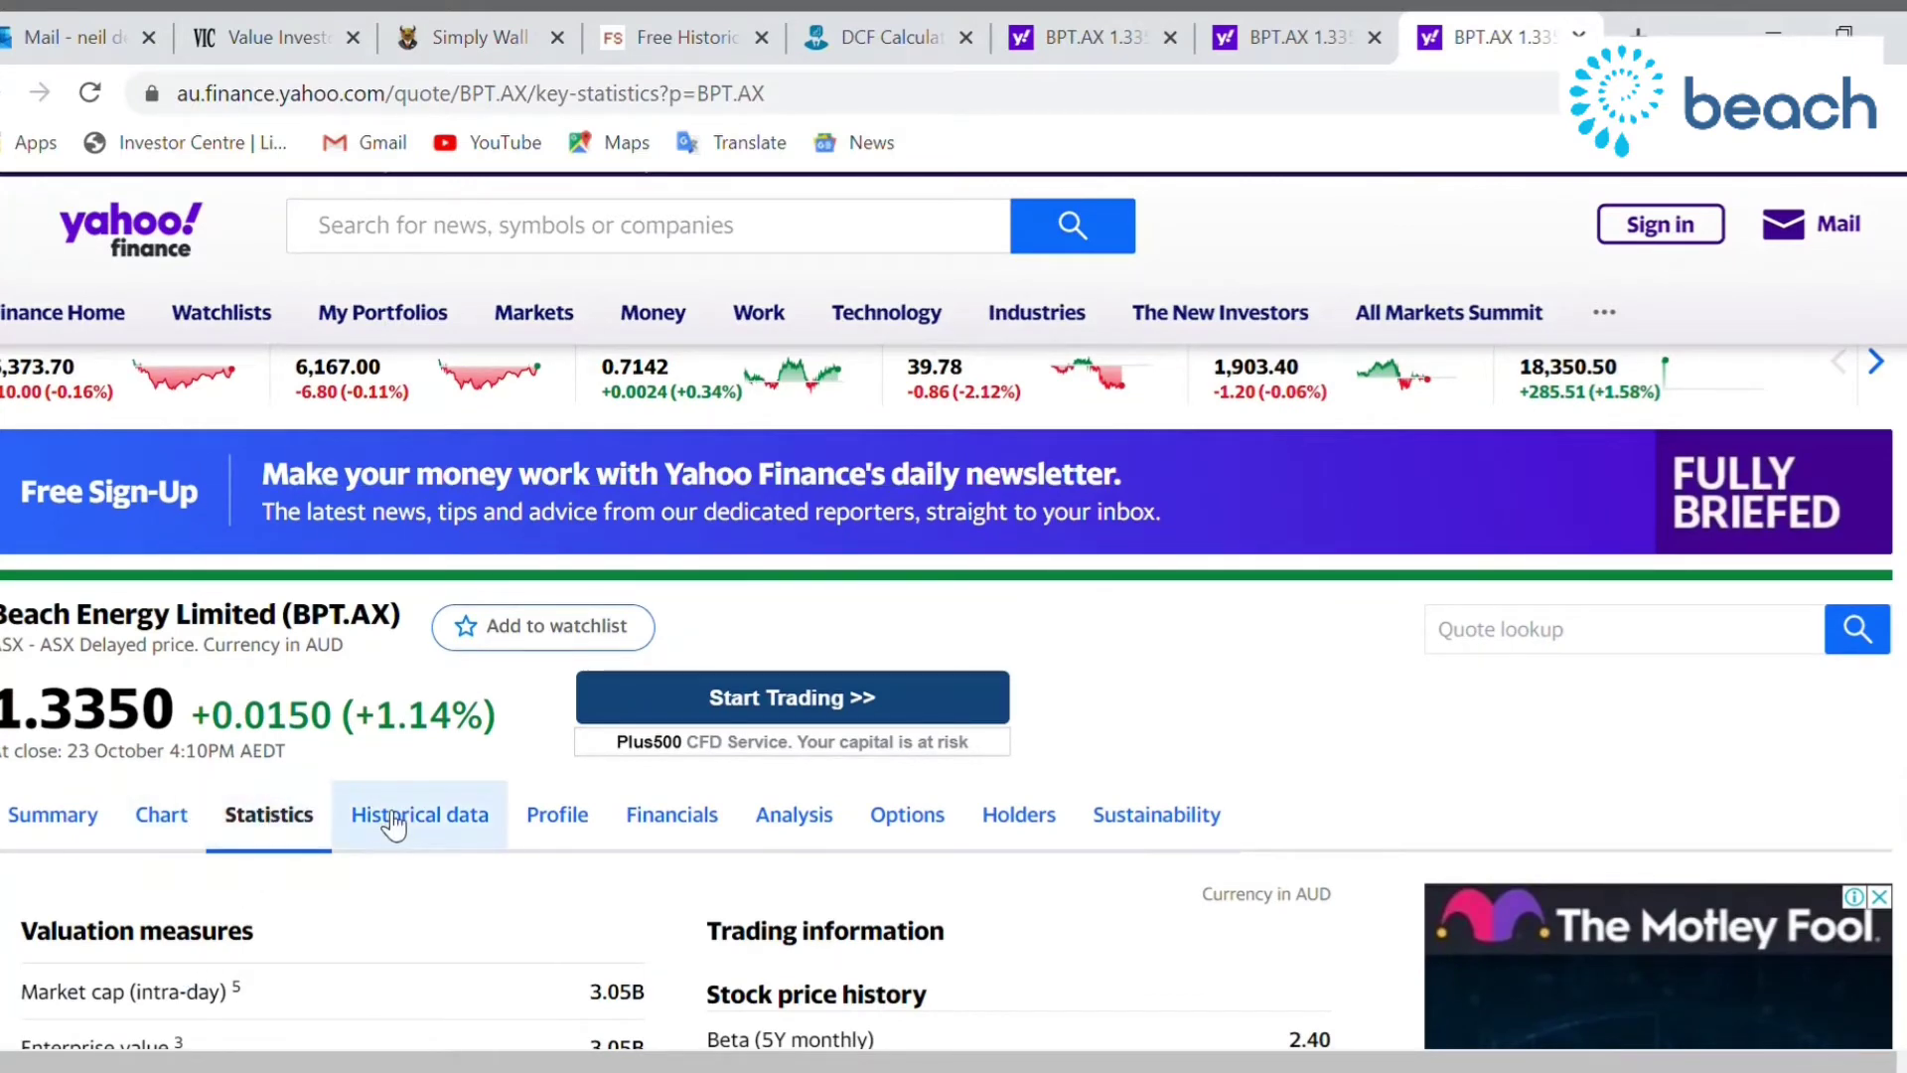
scroll(800, 775, down, 5)
scroll(1005, 626, down, 5)
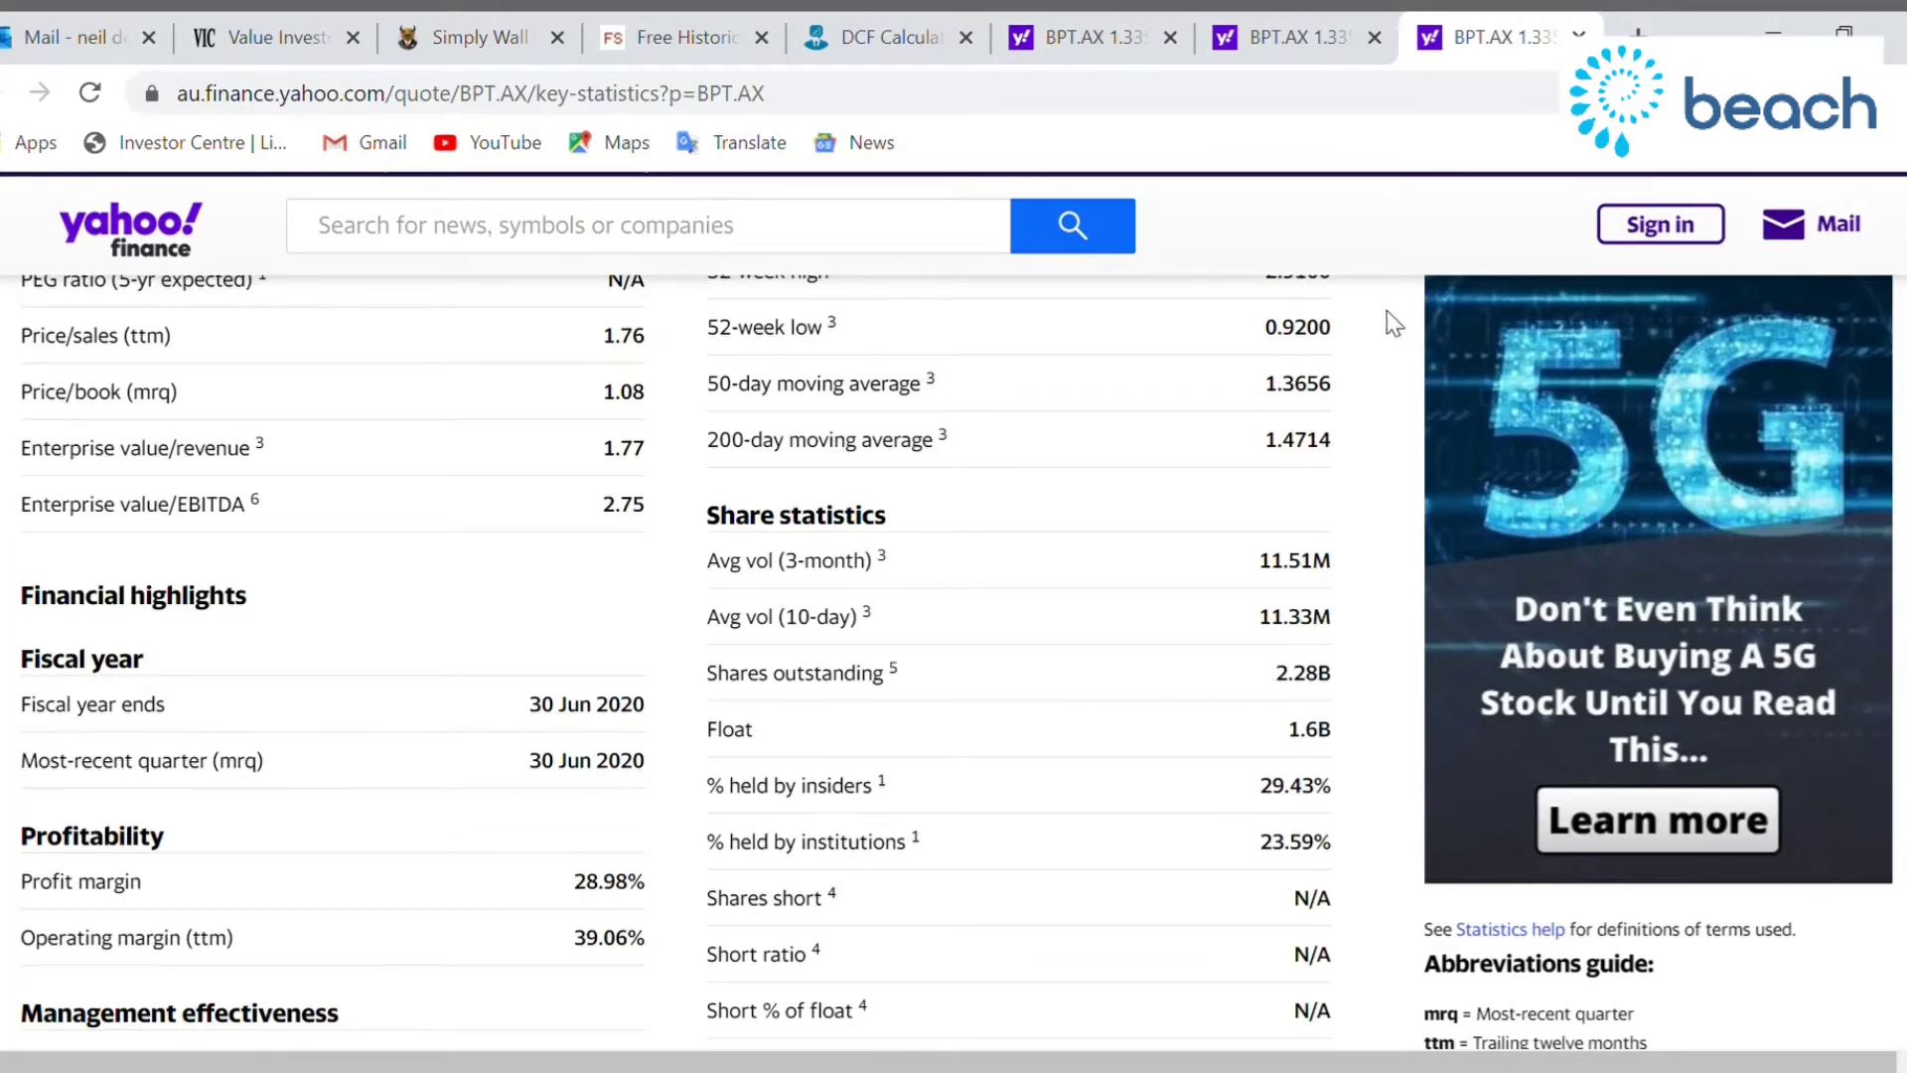
click(861, 37)
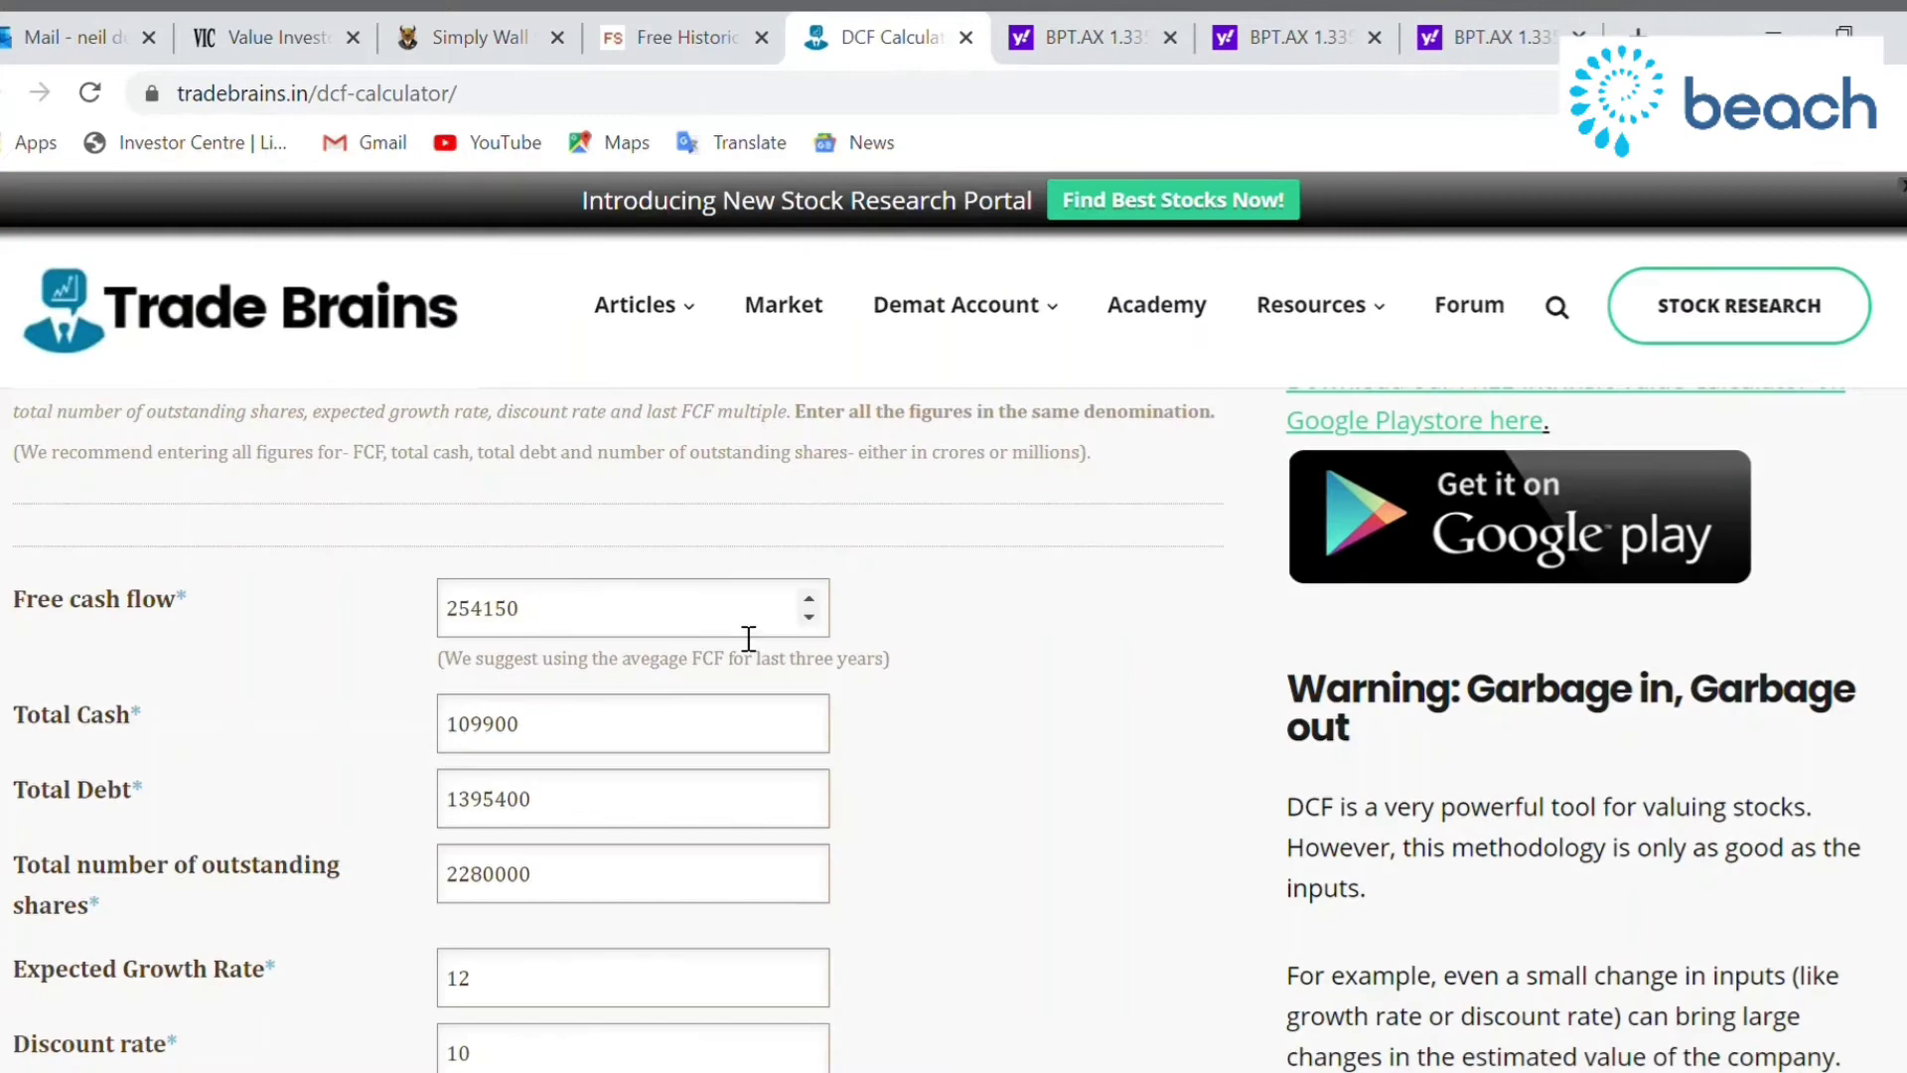
scroll(378, 646, down, 2)
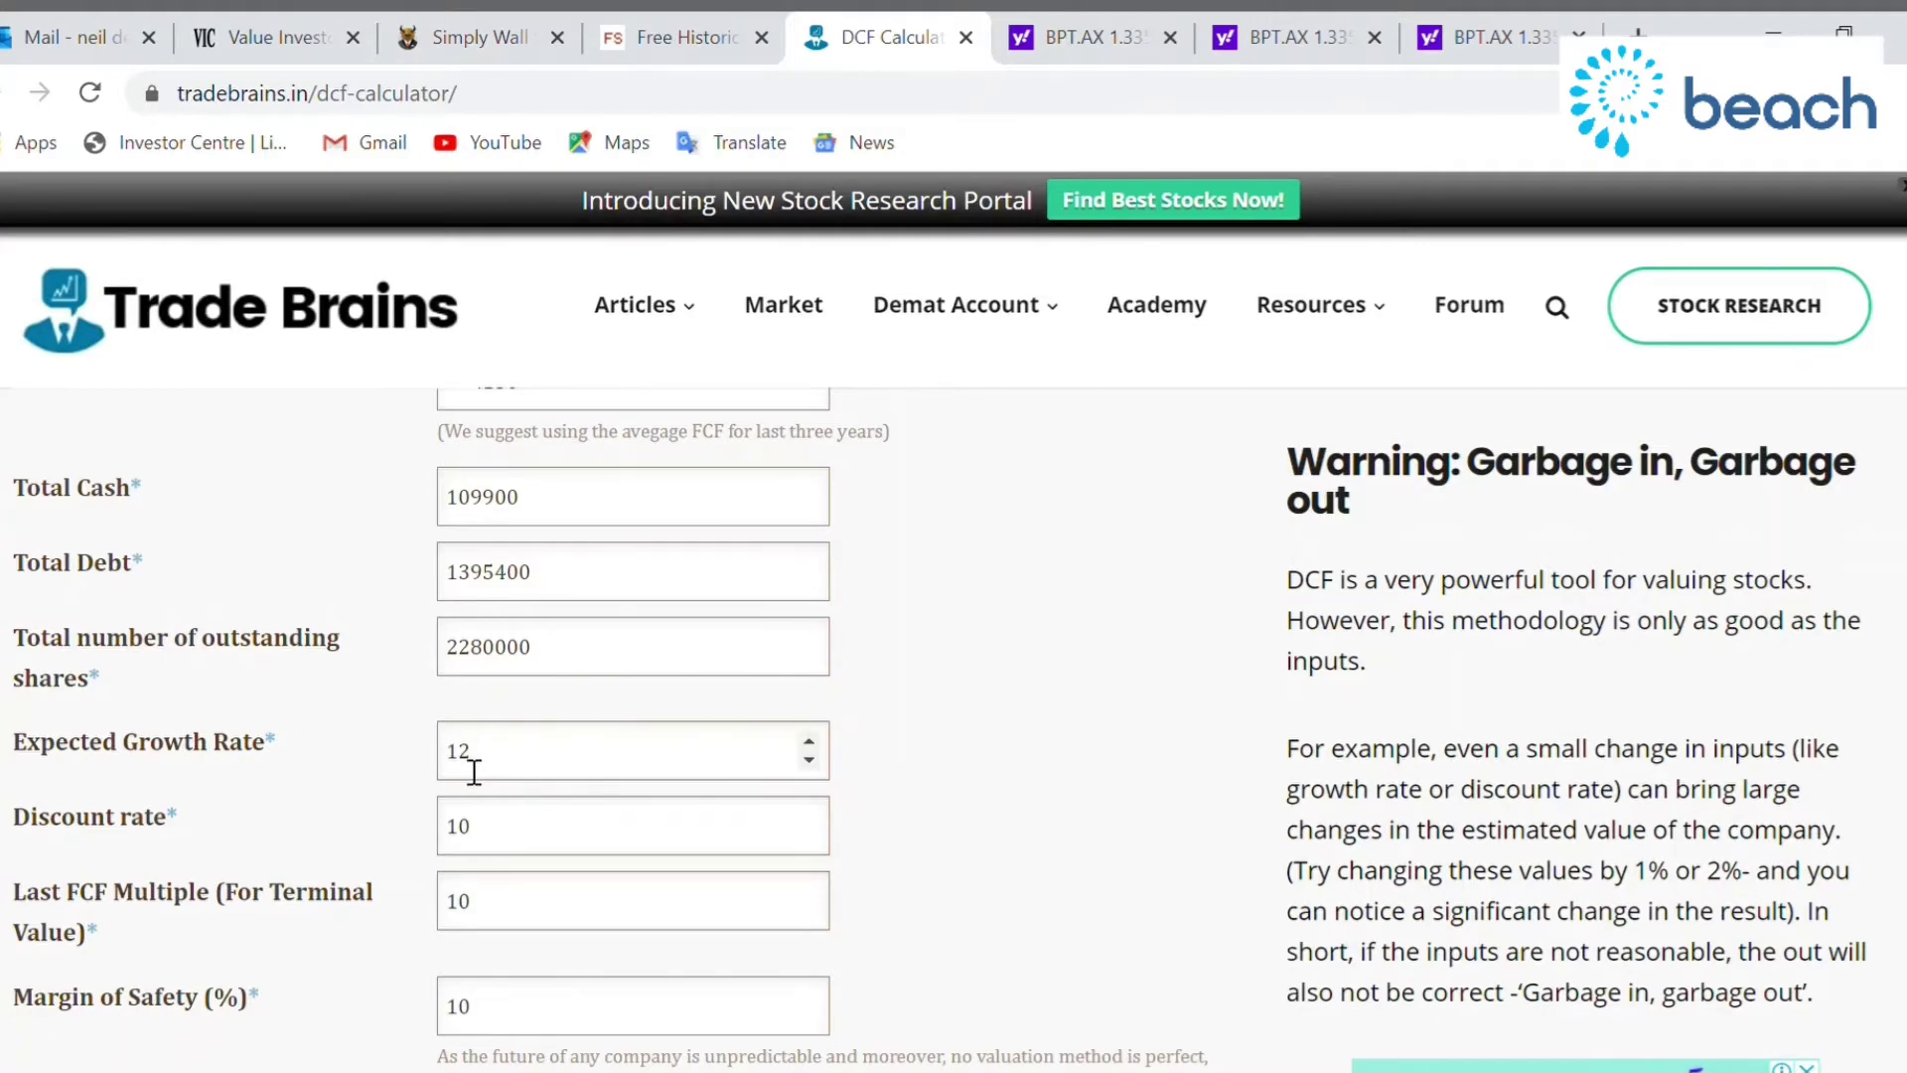
click(1500, 52)
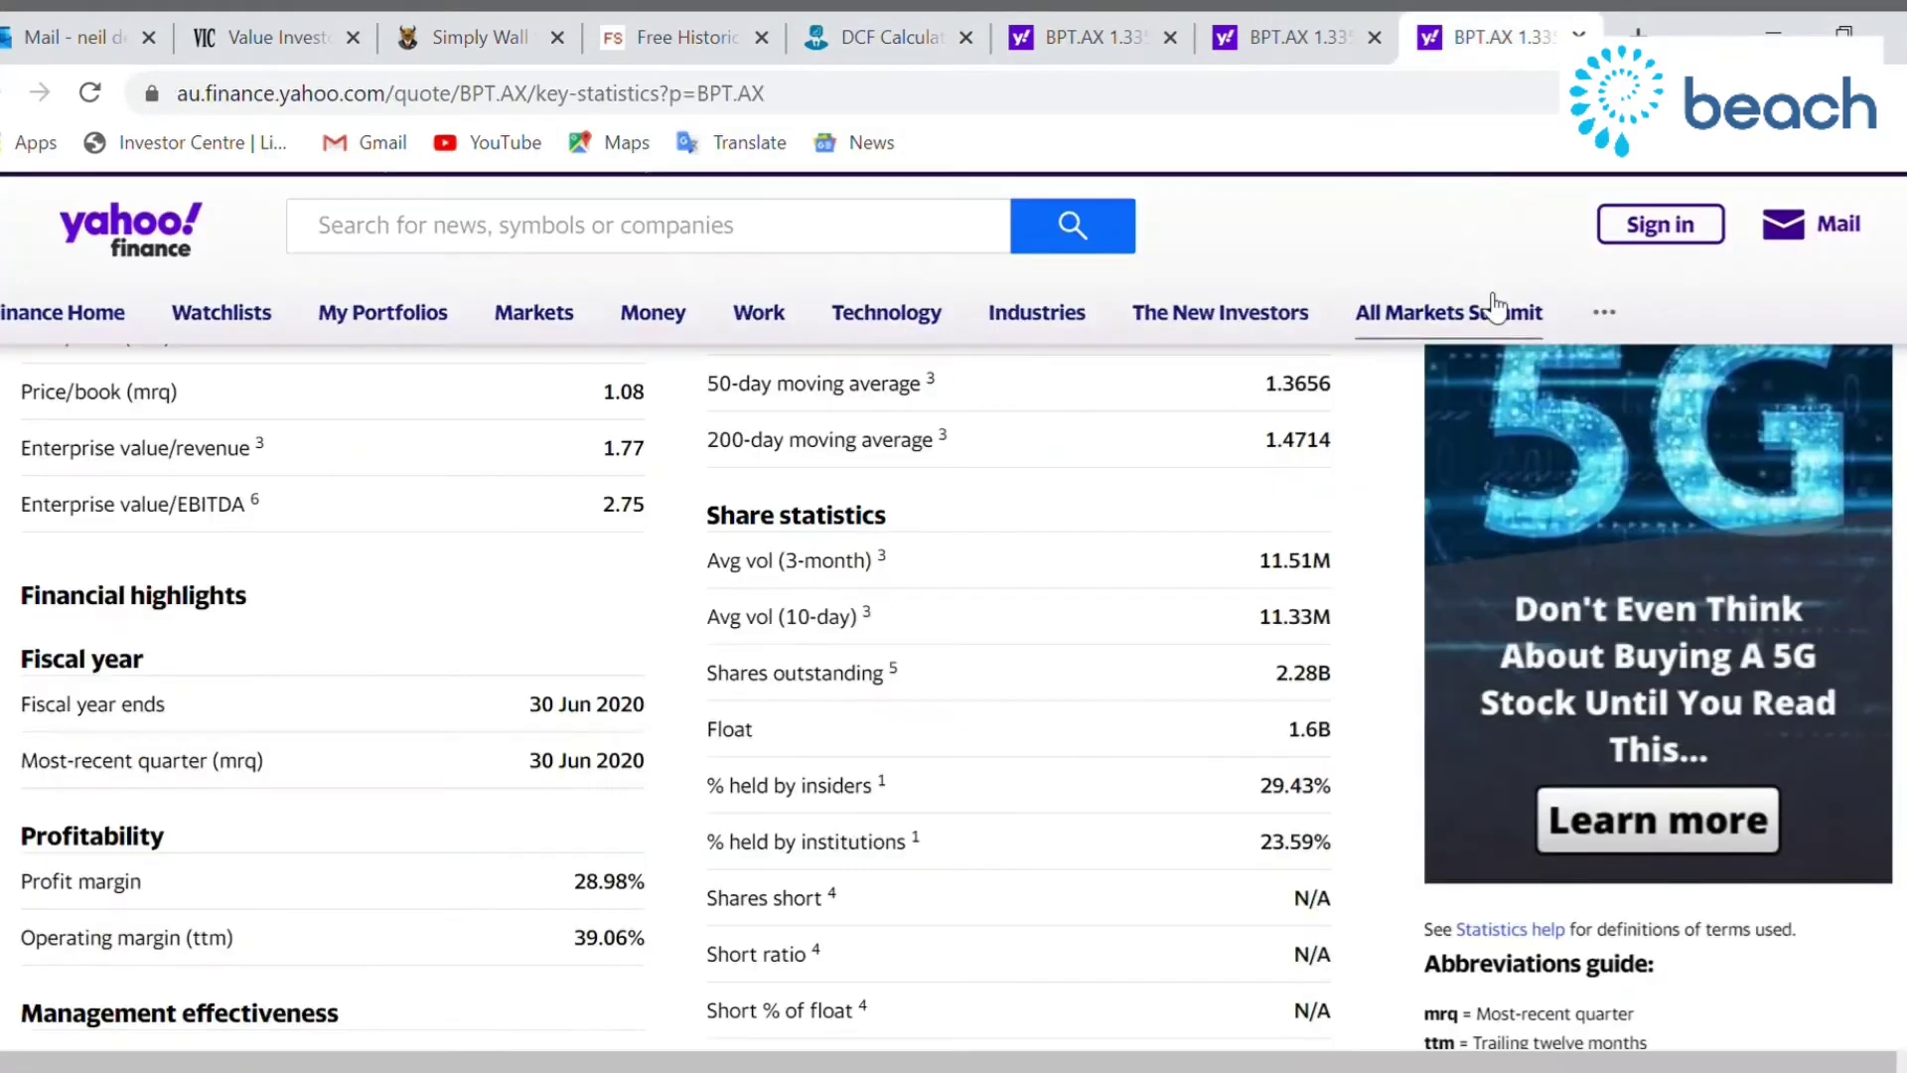
scroll(567, 427, up, 10)
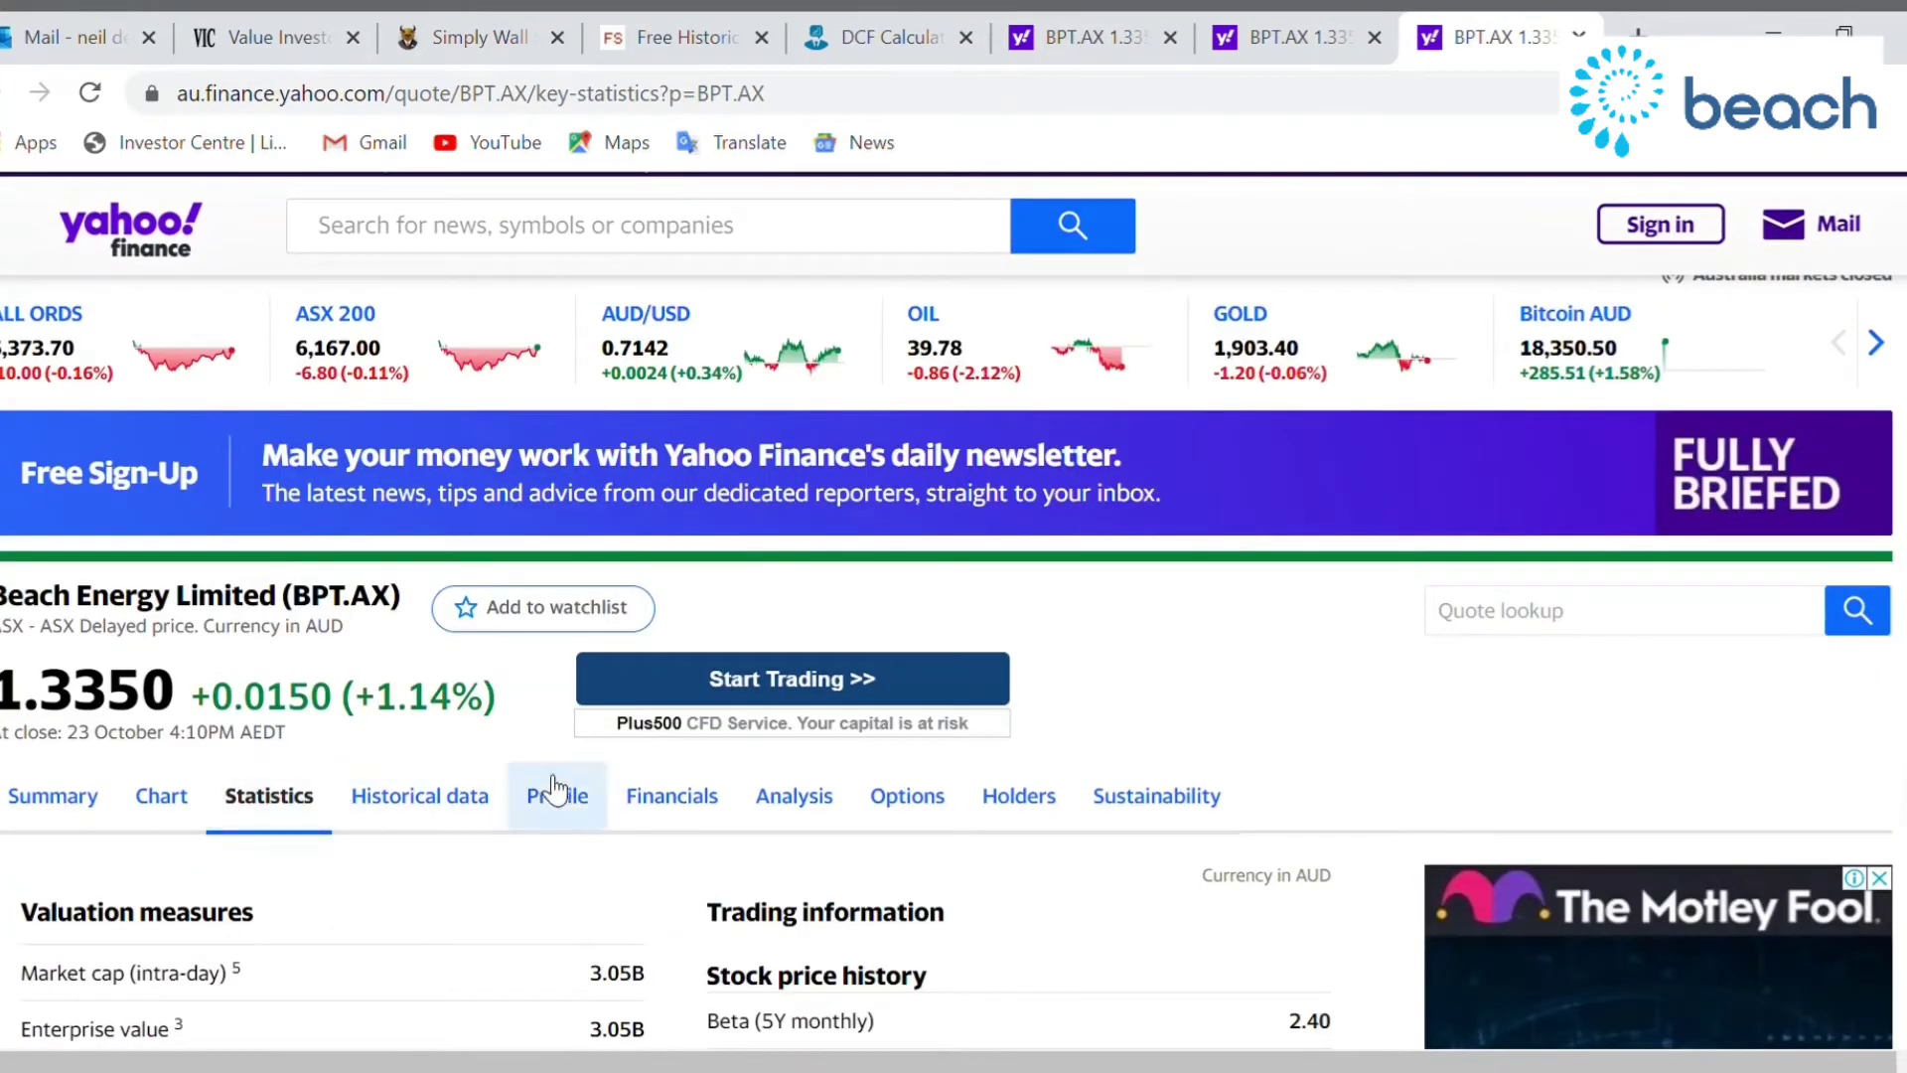
Read the 14.19% next-5-years growth estimate on Beach Energy's analysis page, then return to the DCF form
click(823, 823)
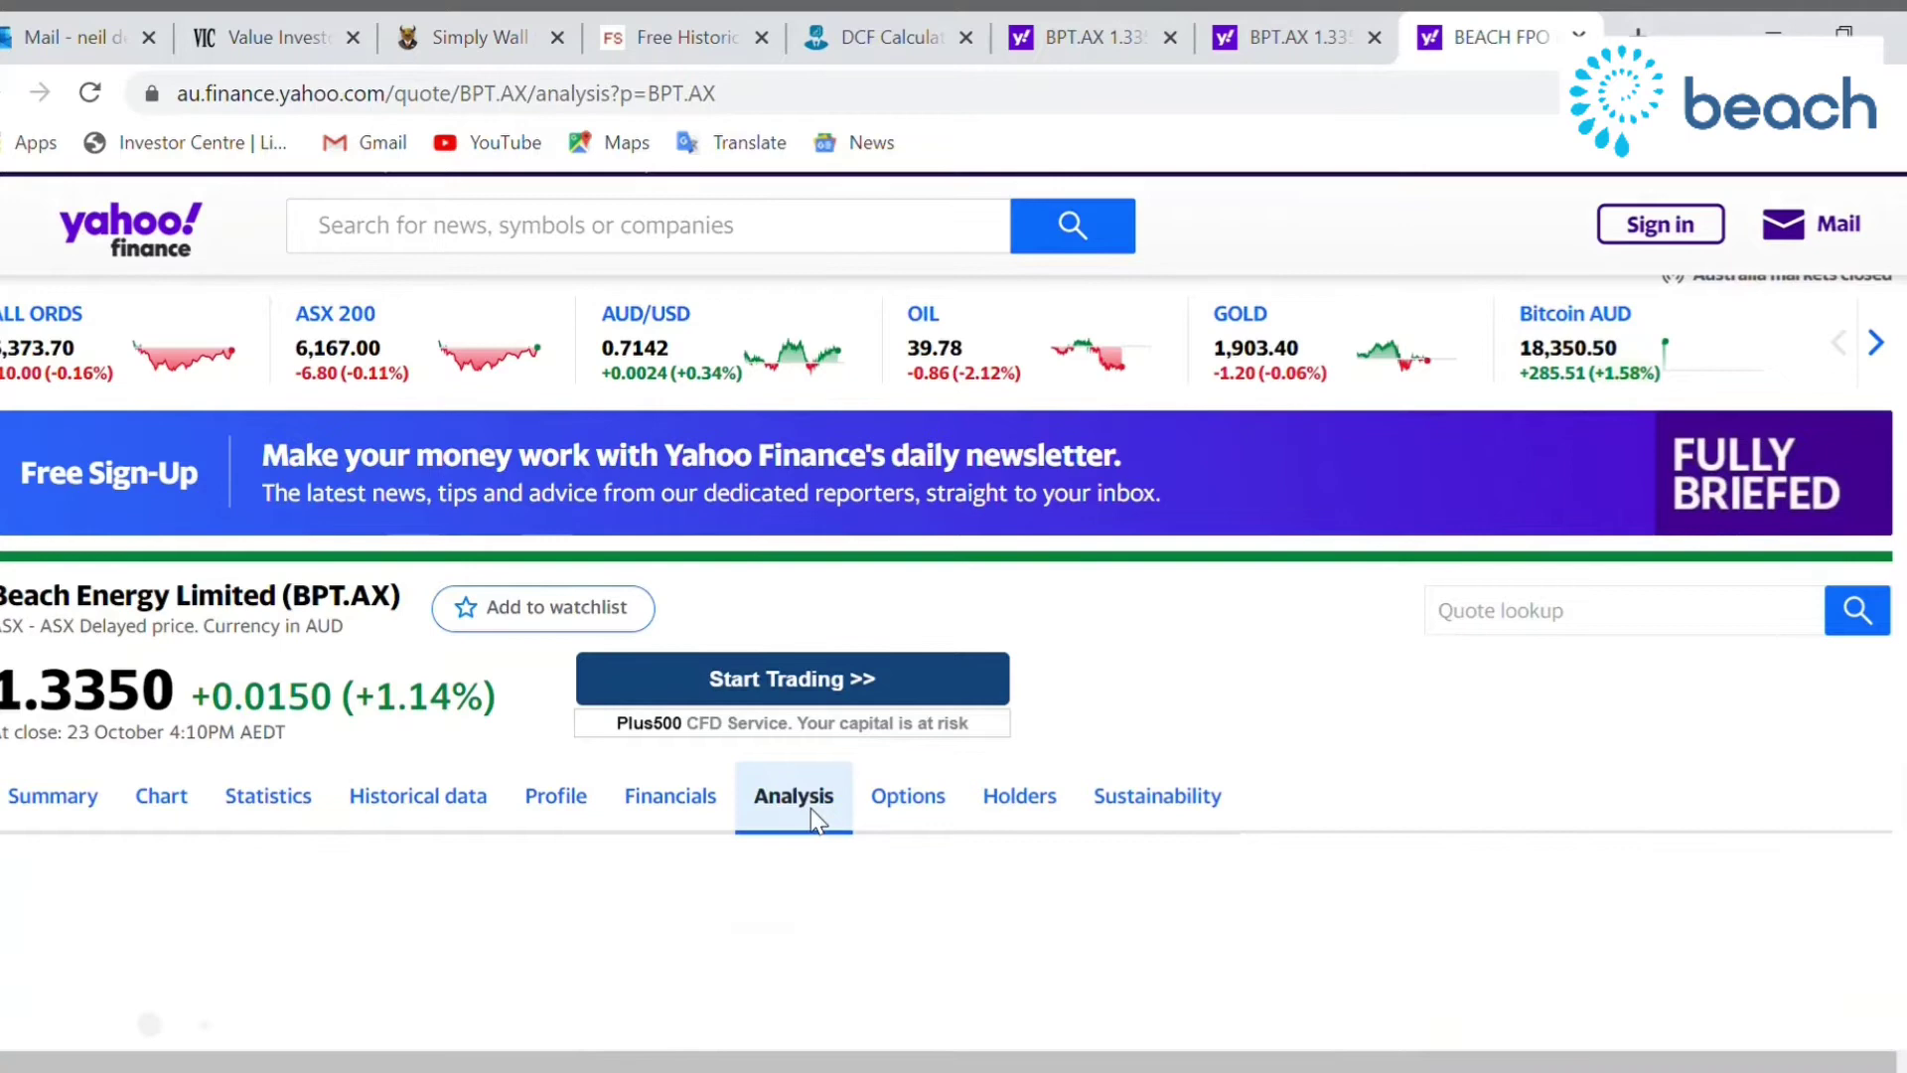
scroll(678, 759, down, 6)
scroll(654, 645, down, 10)
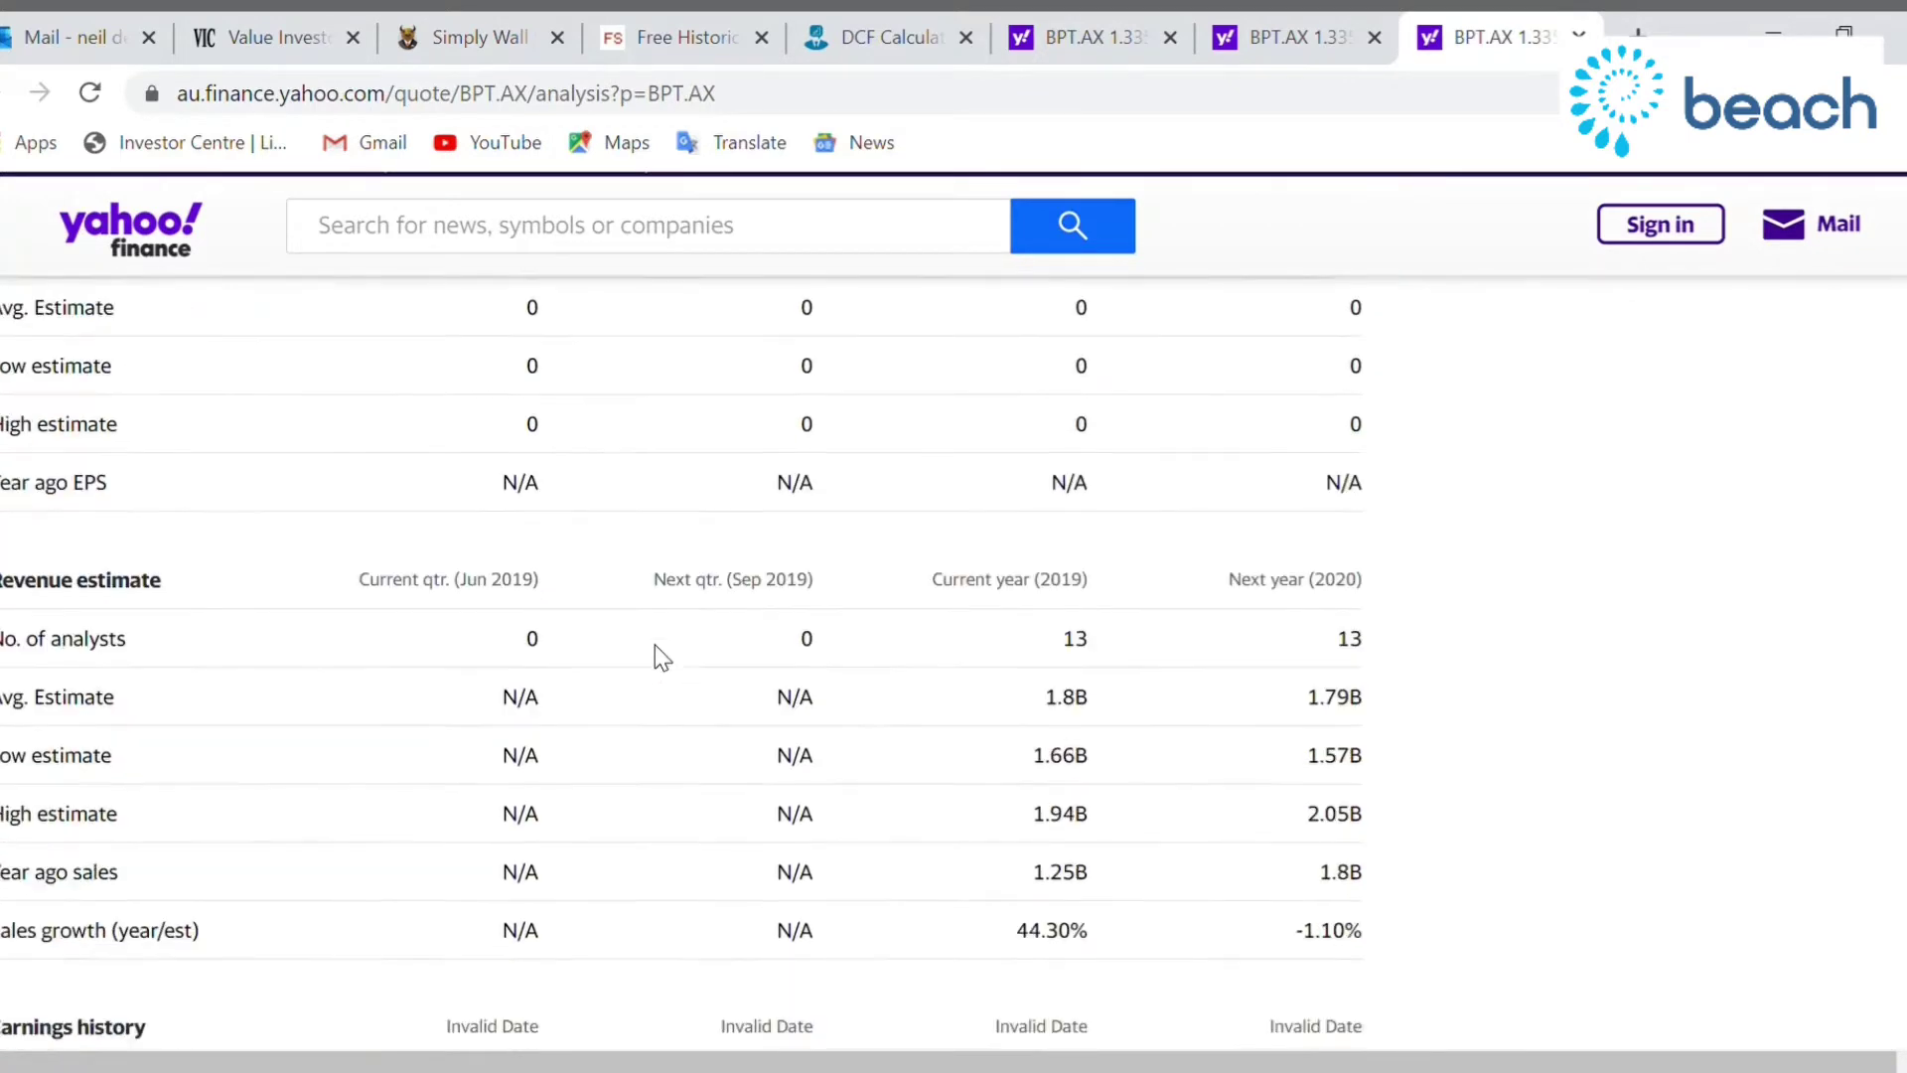
scroll(653, 646, down, 5)
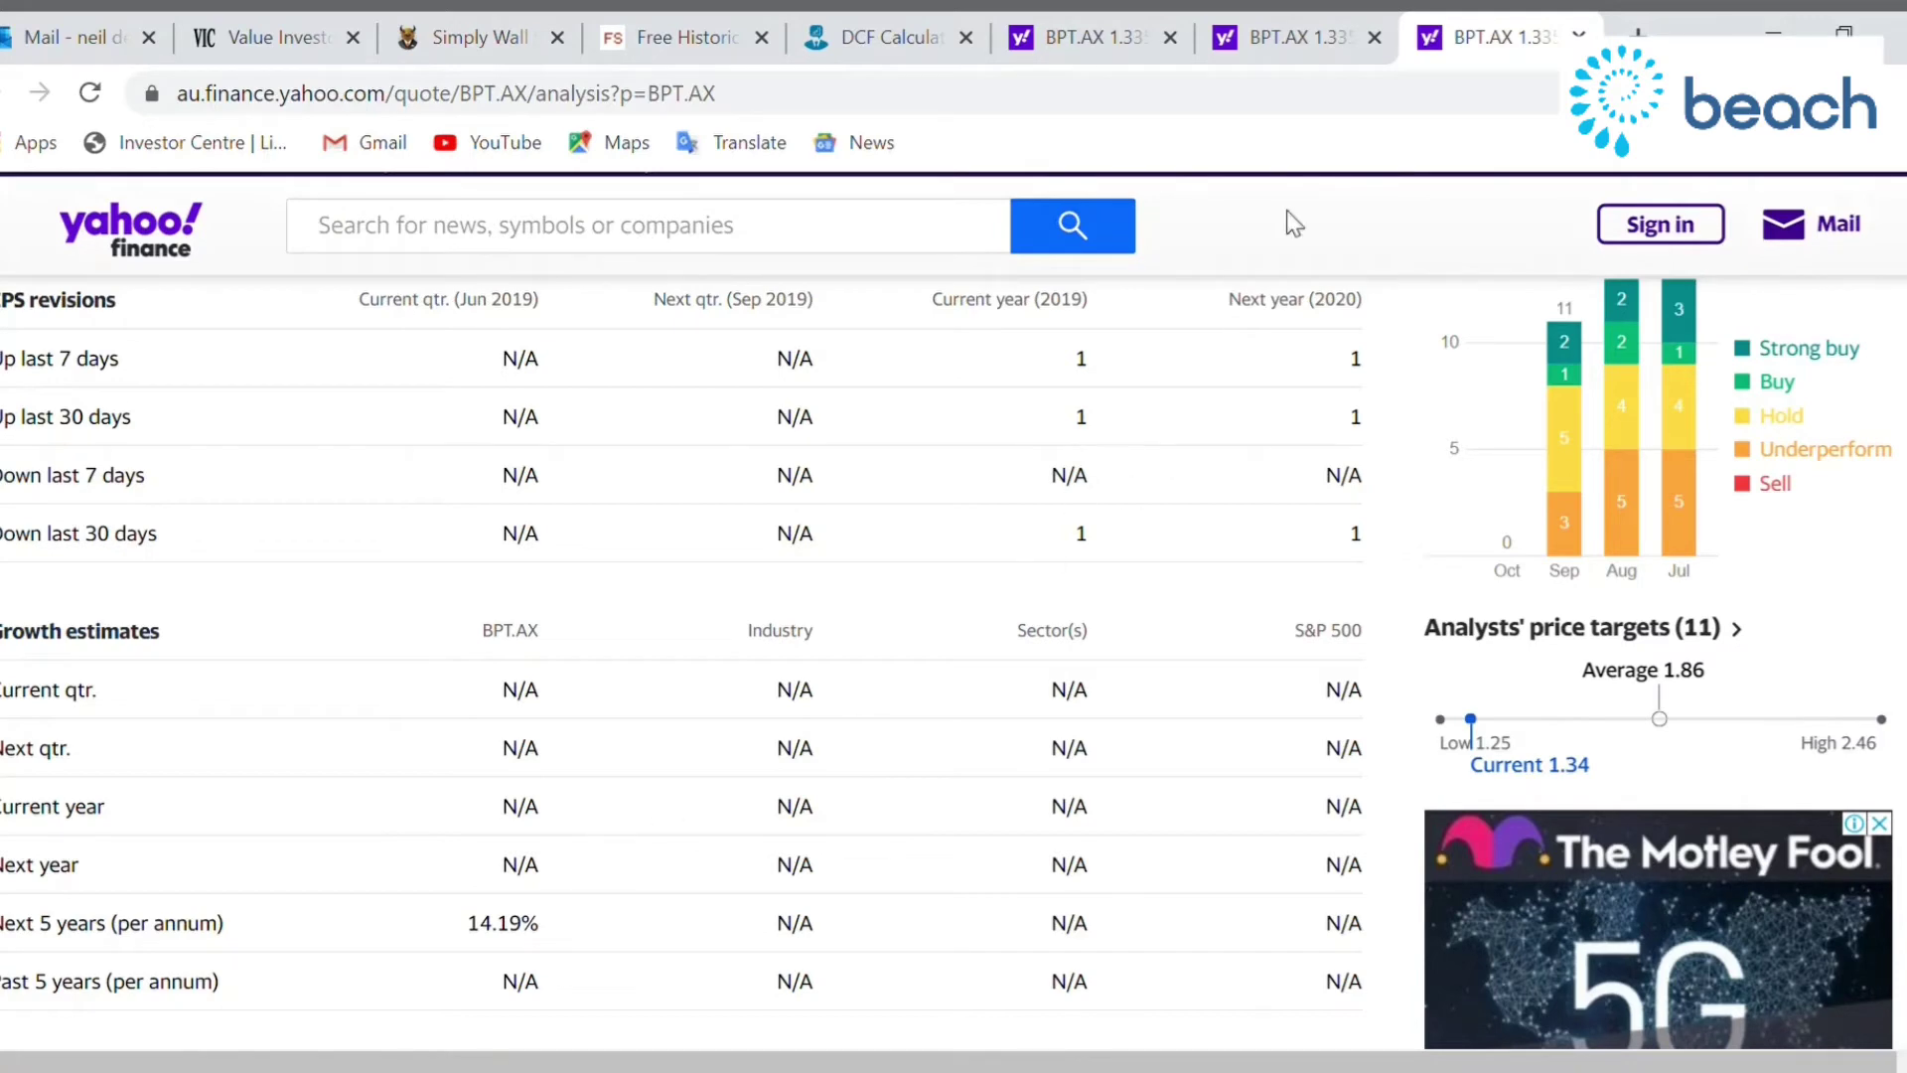
click(904, 40)
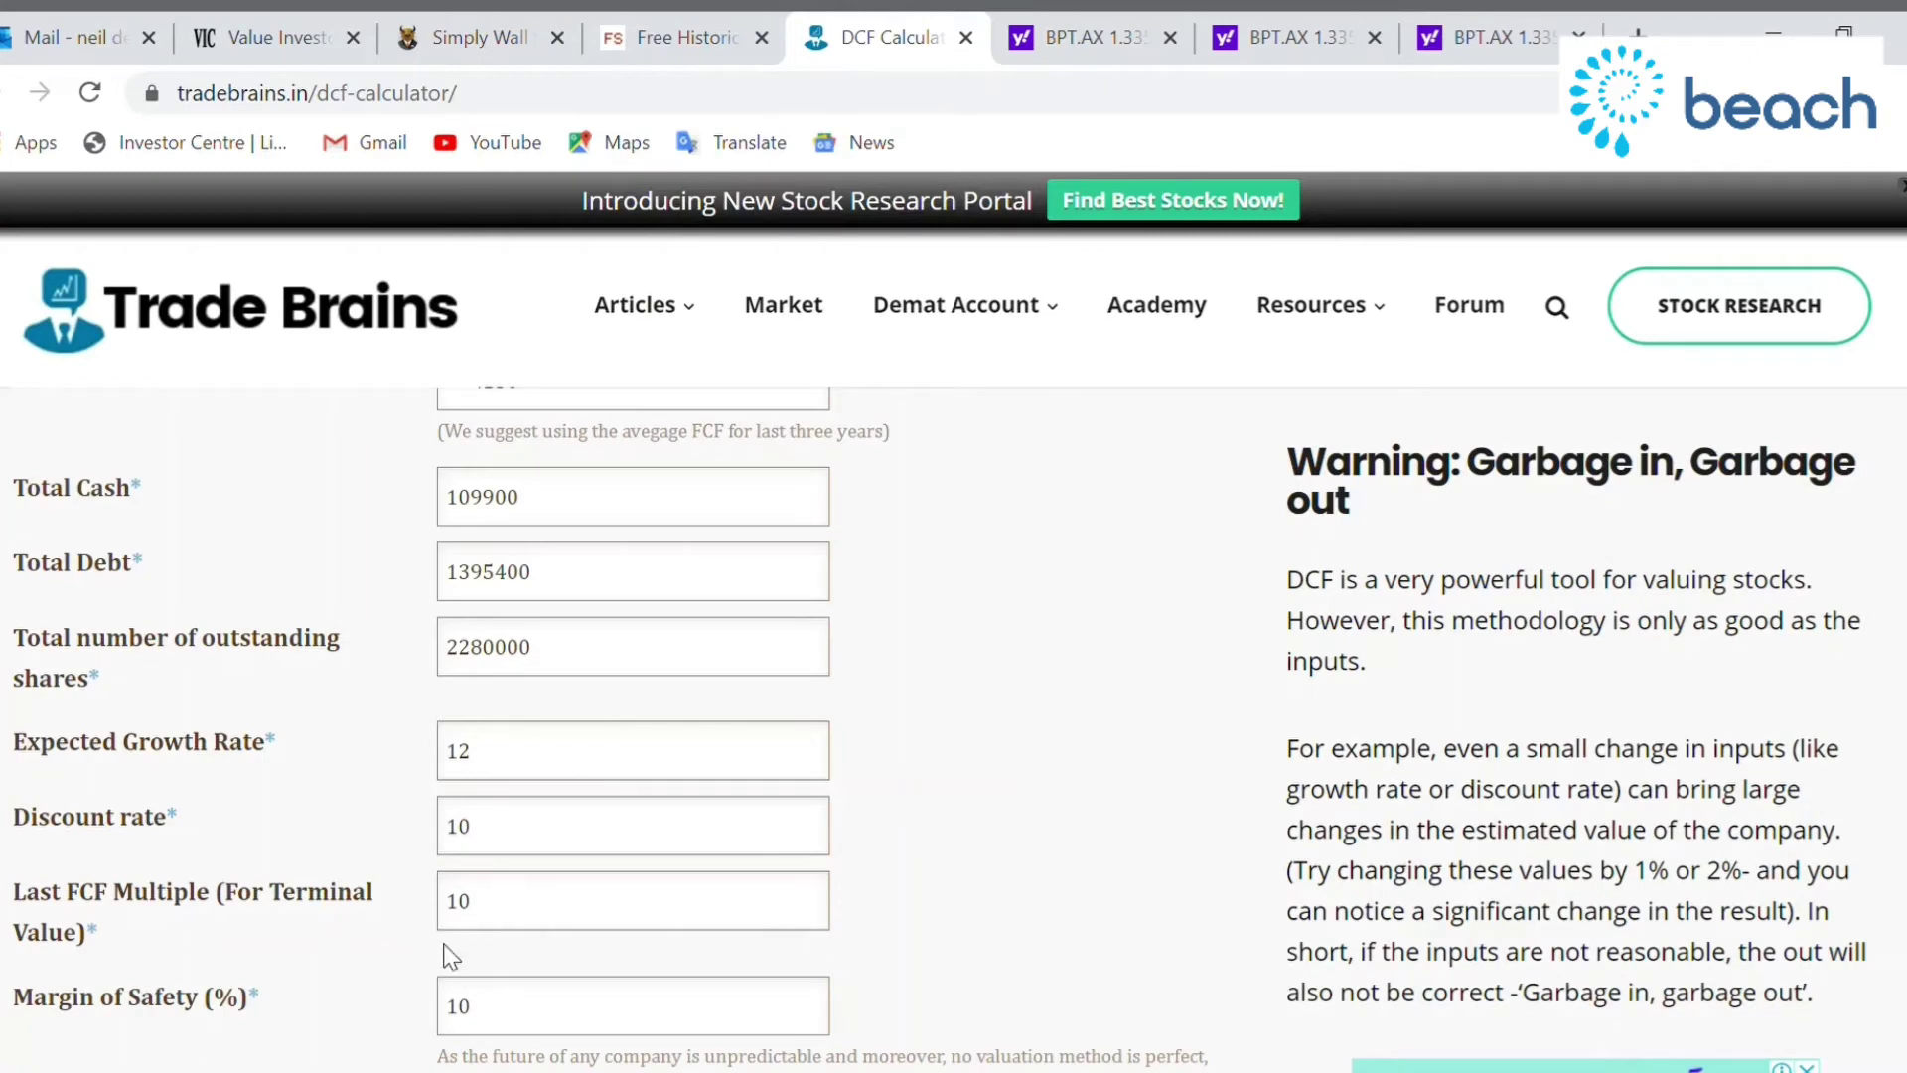
Scroll to the DCF result showing 1.81 intrinsic value against the 1.33 price, then open the balance sheet
scroll(495, 901, down, 1)
scroll(494, 900, down, 1)
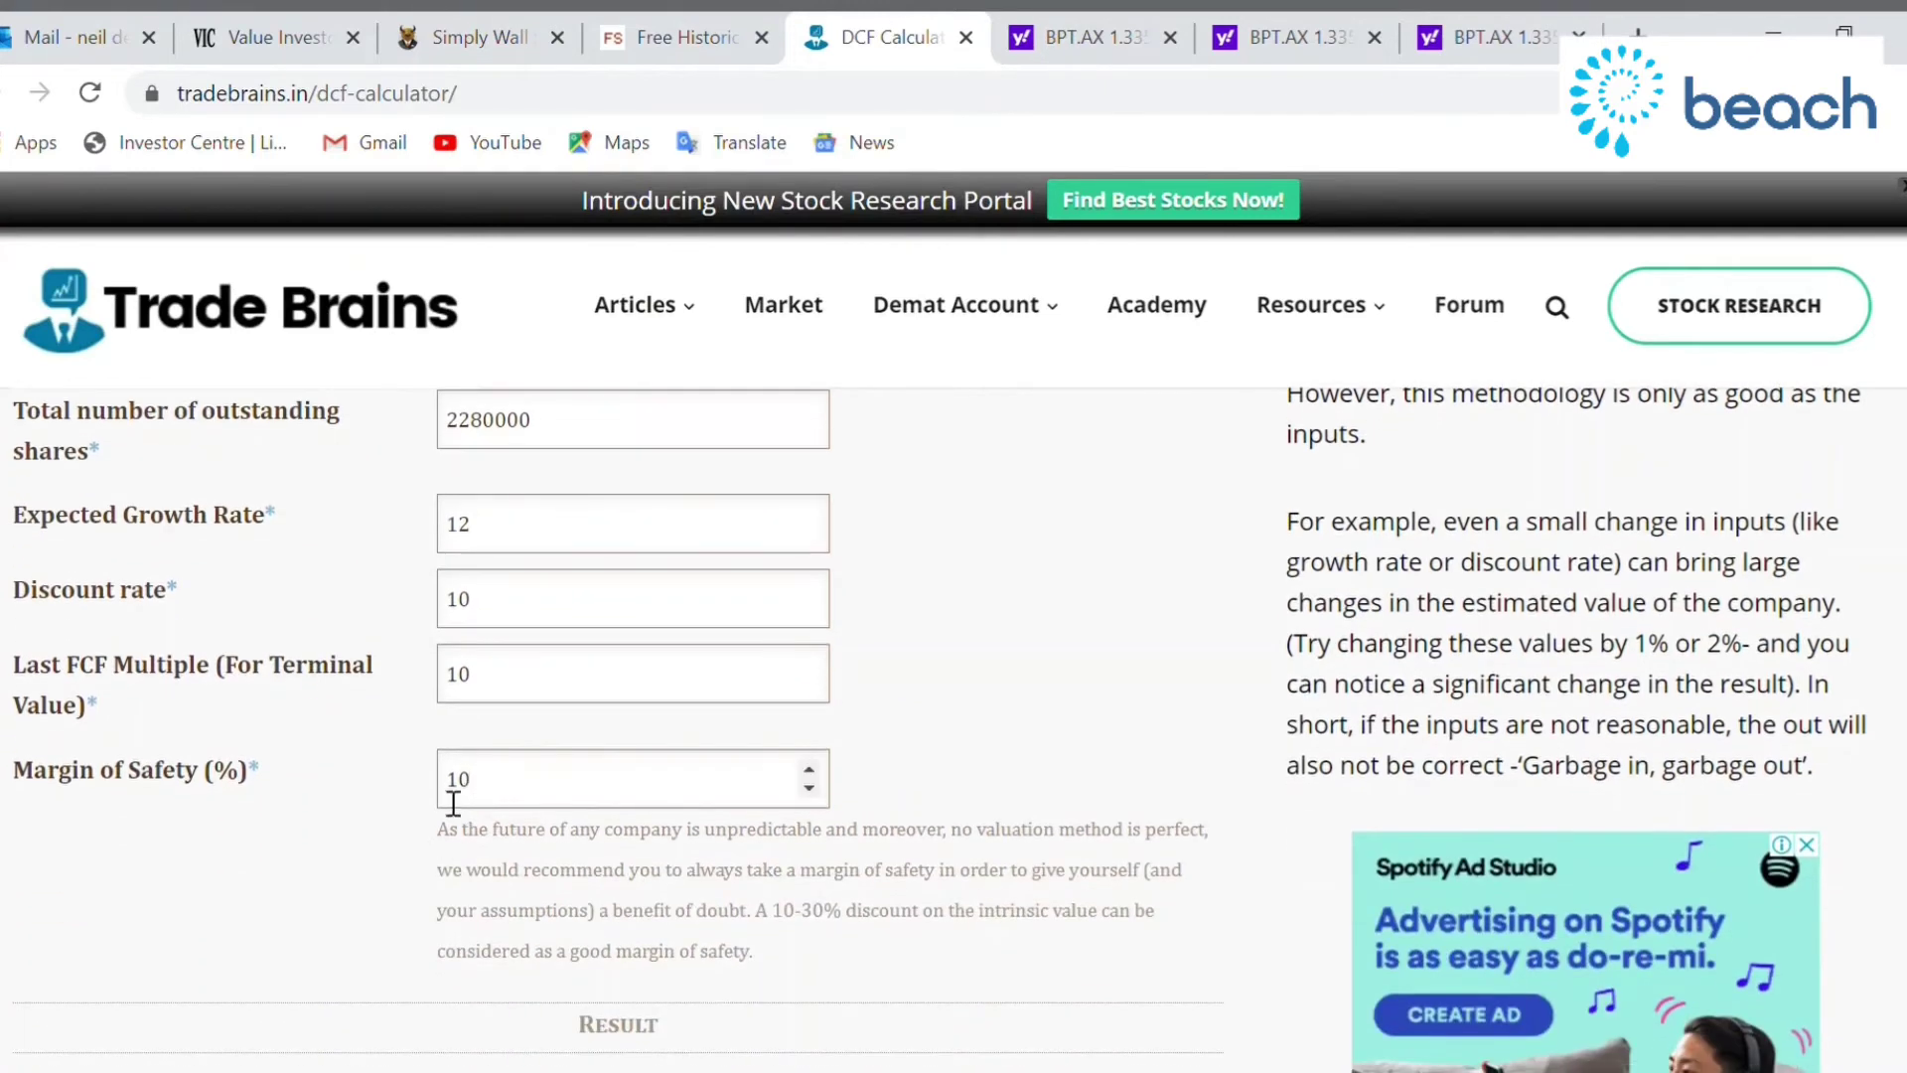
scroll(497, 775, down, 4)
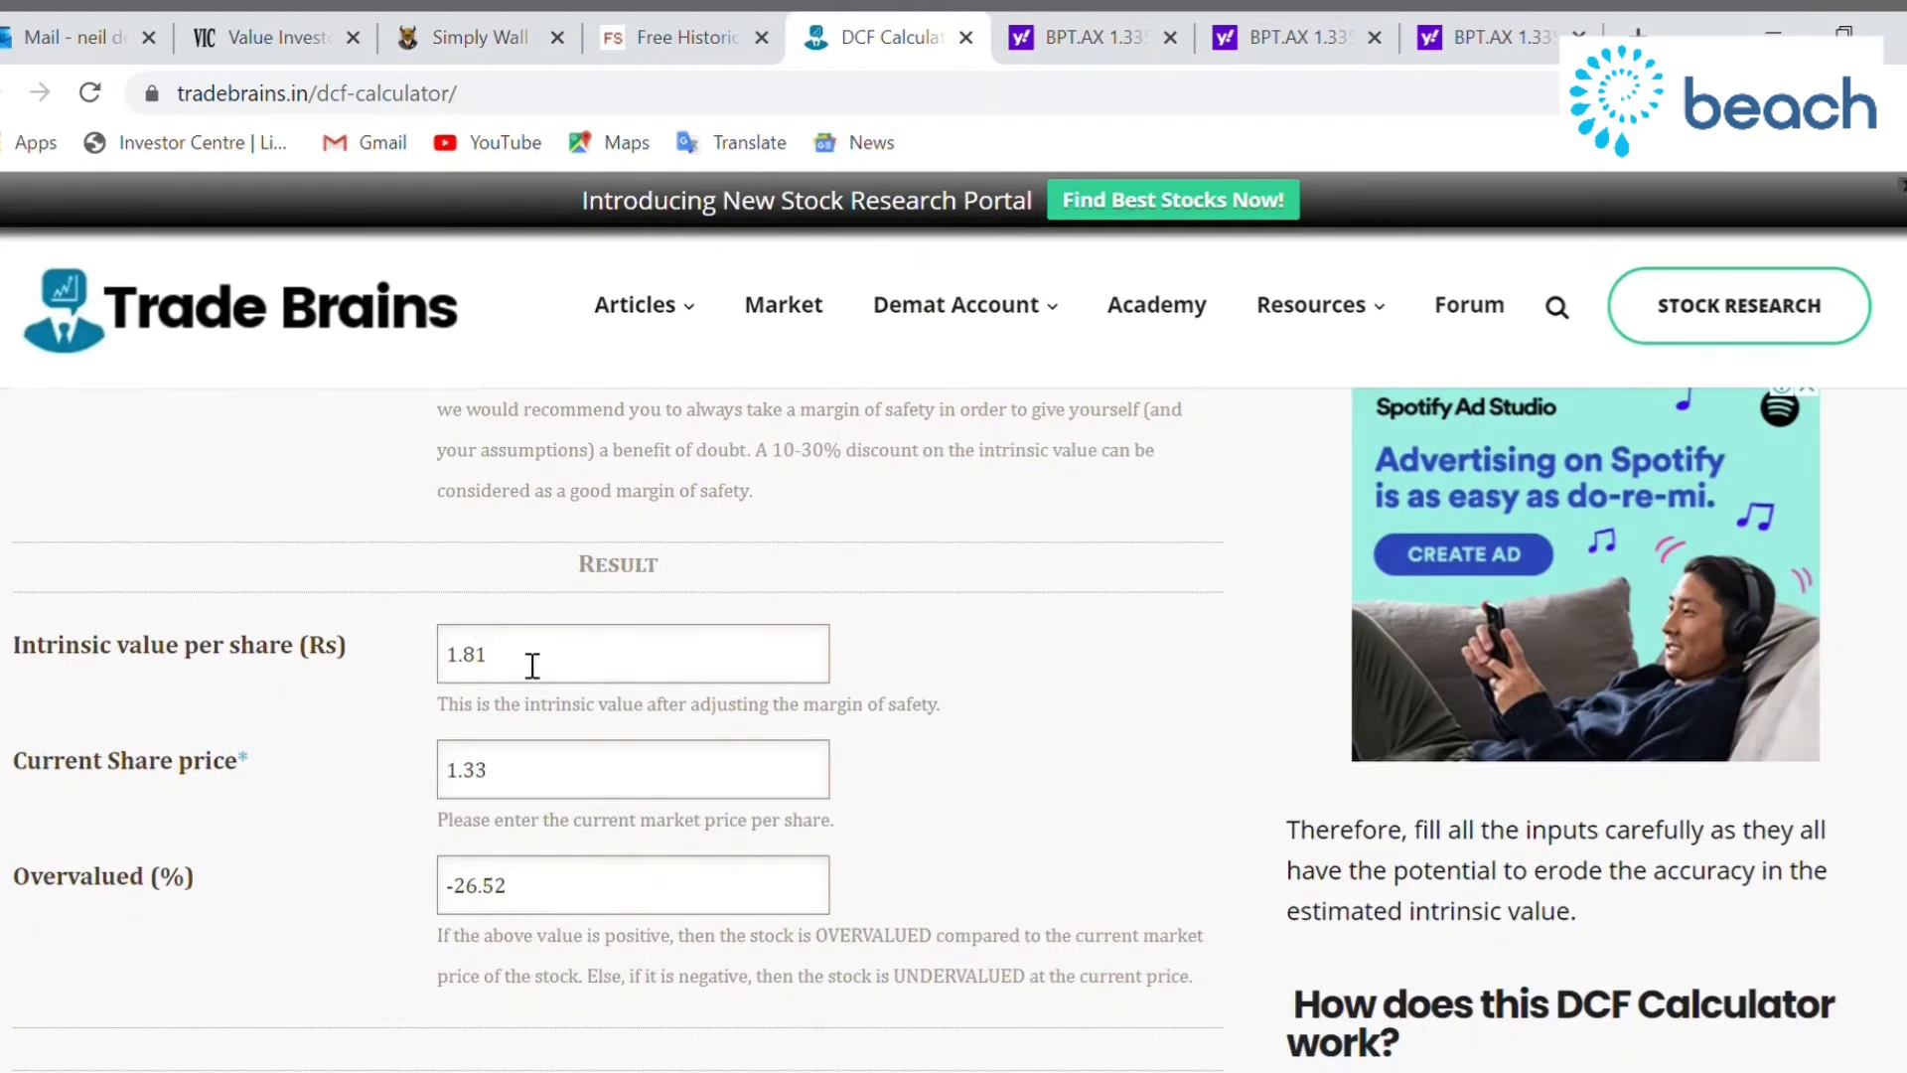
click(1204, 25)
scroll(337, 572, up, 15)
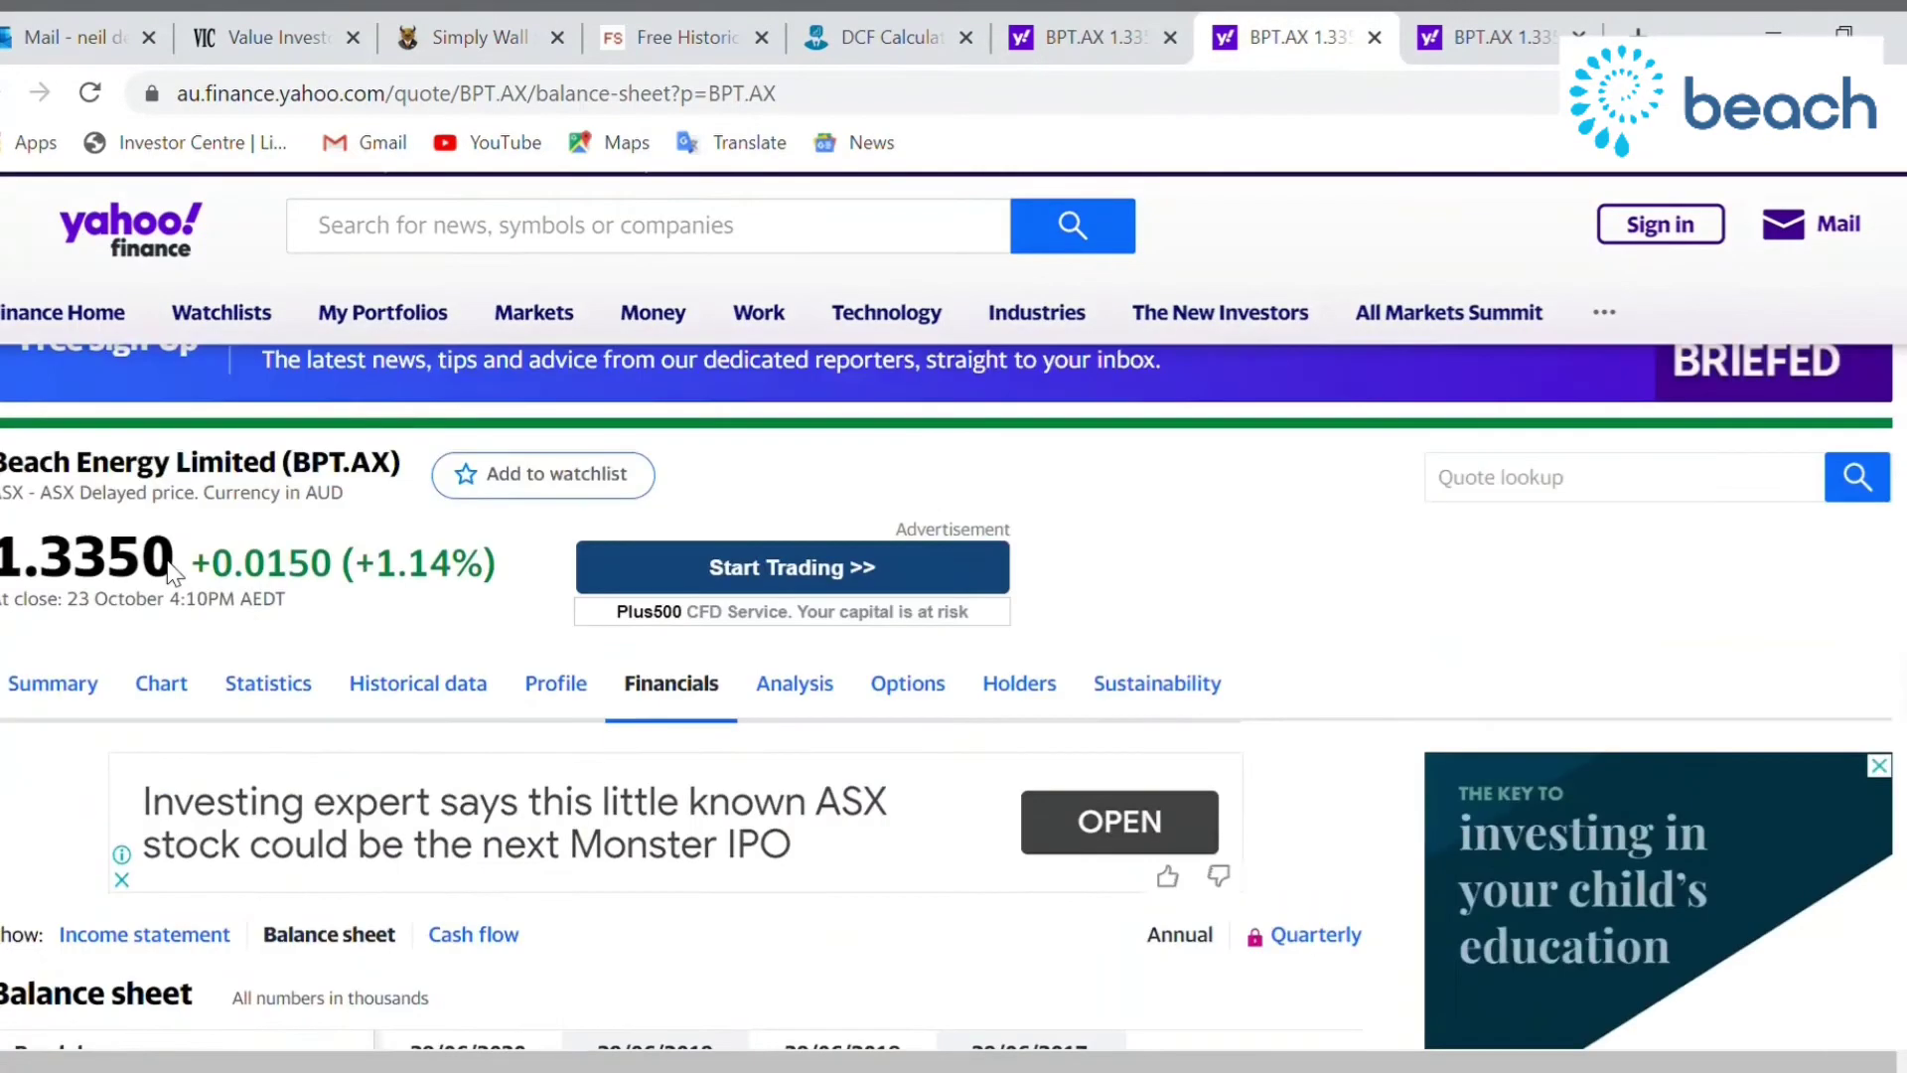
Confirm total cash of 109,900 on the balance sheet, then return to the DCF result showing -26.52%
scroll(174, 575, up, 4)
scroll(189, 990, down, 6)
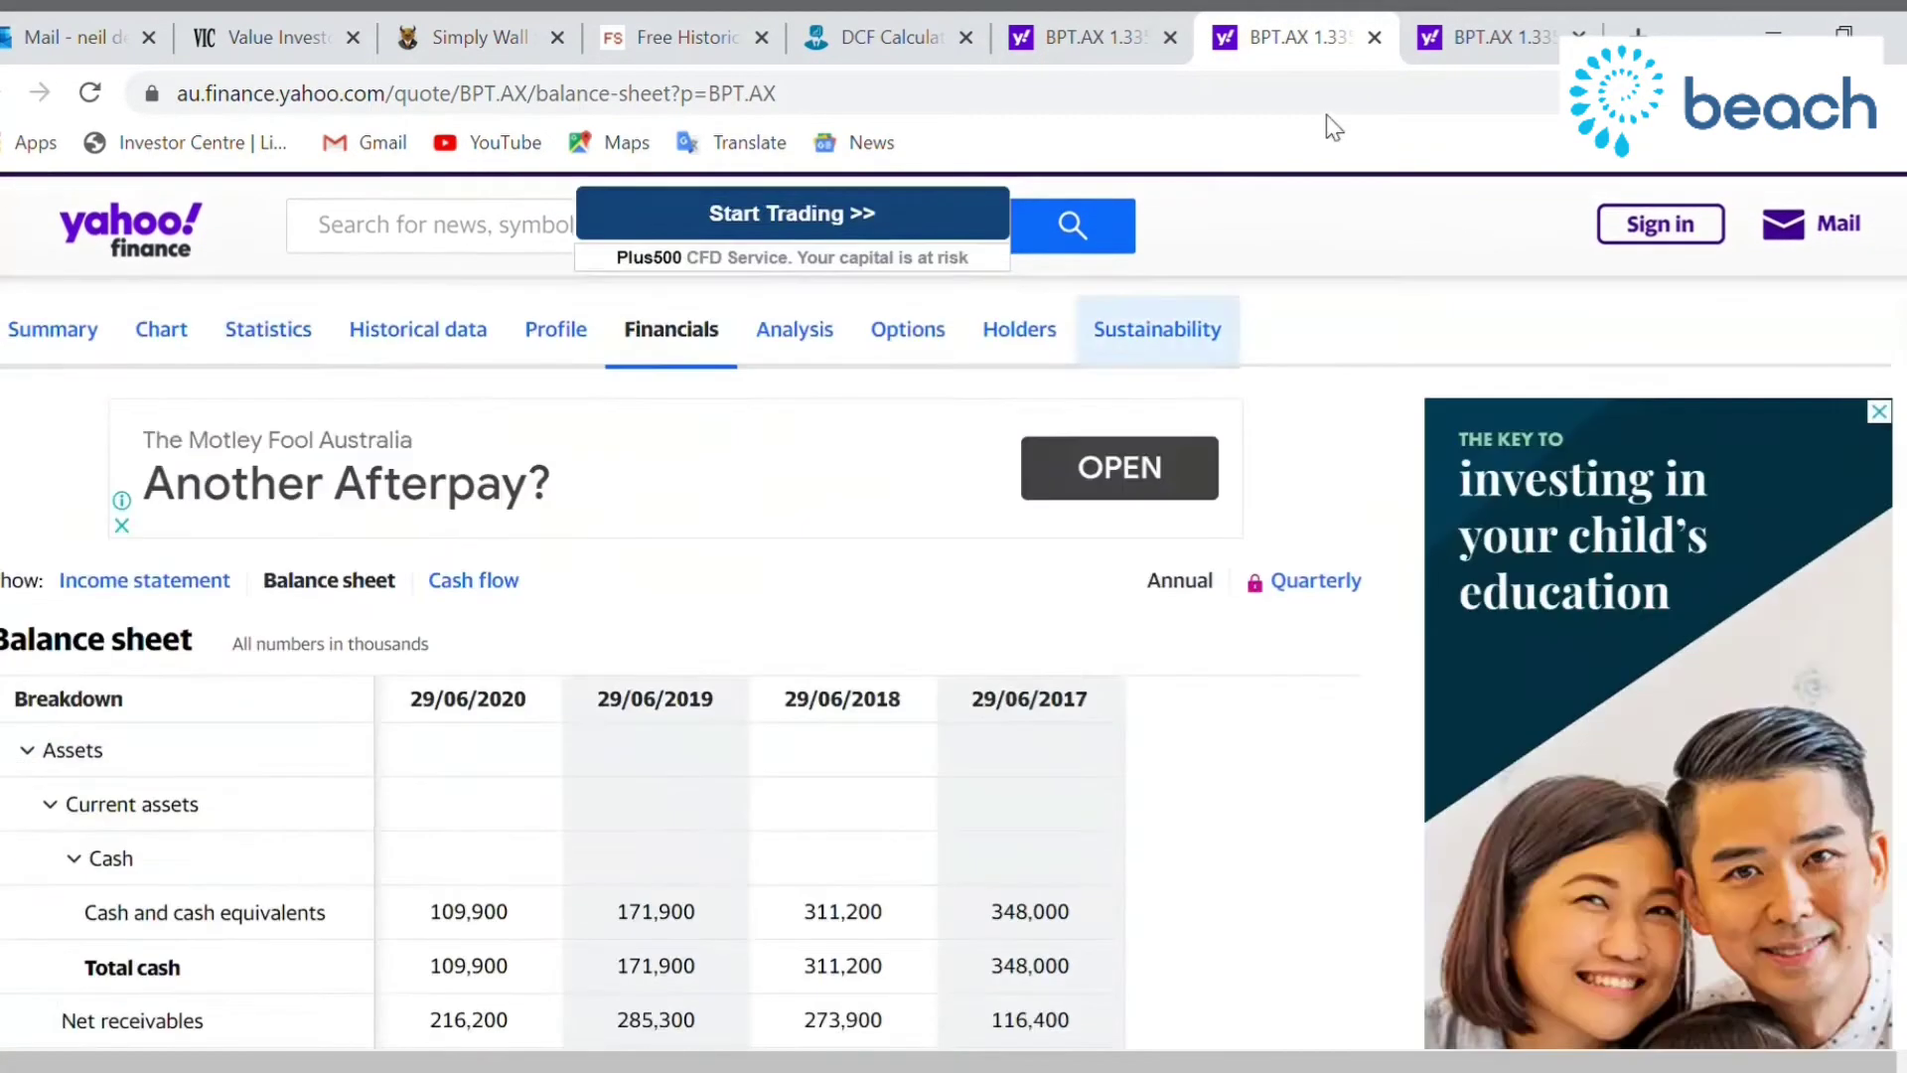
click(939, 39)
scroll(695, 537, down, 9)
scroll(556, 596, up, 8)
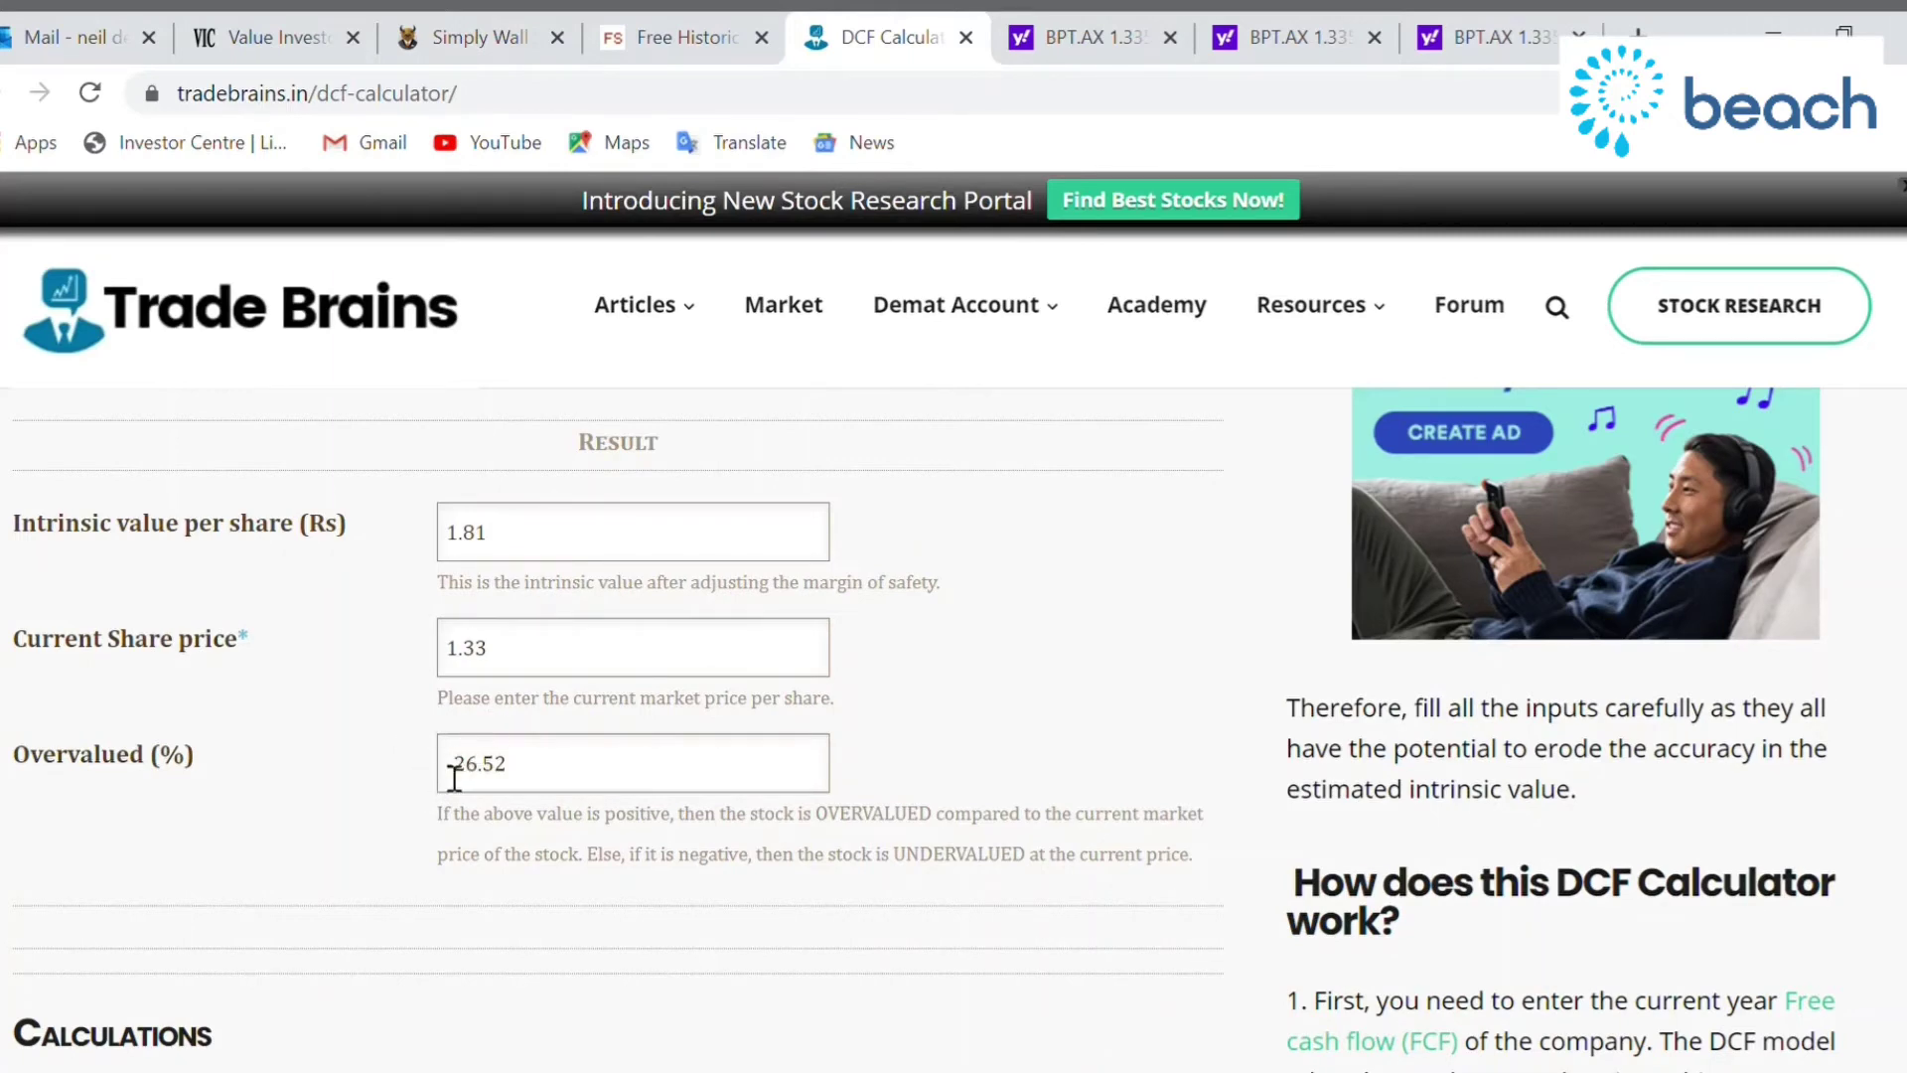
scroll(617, 765, up, 6)
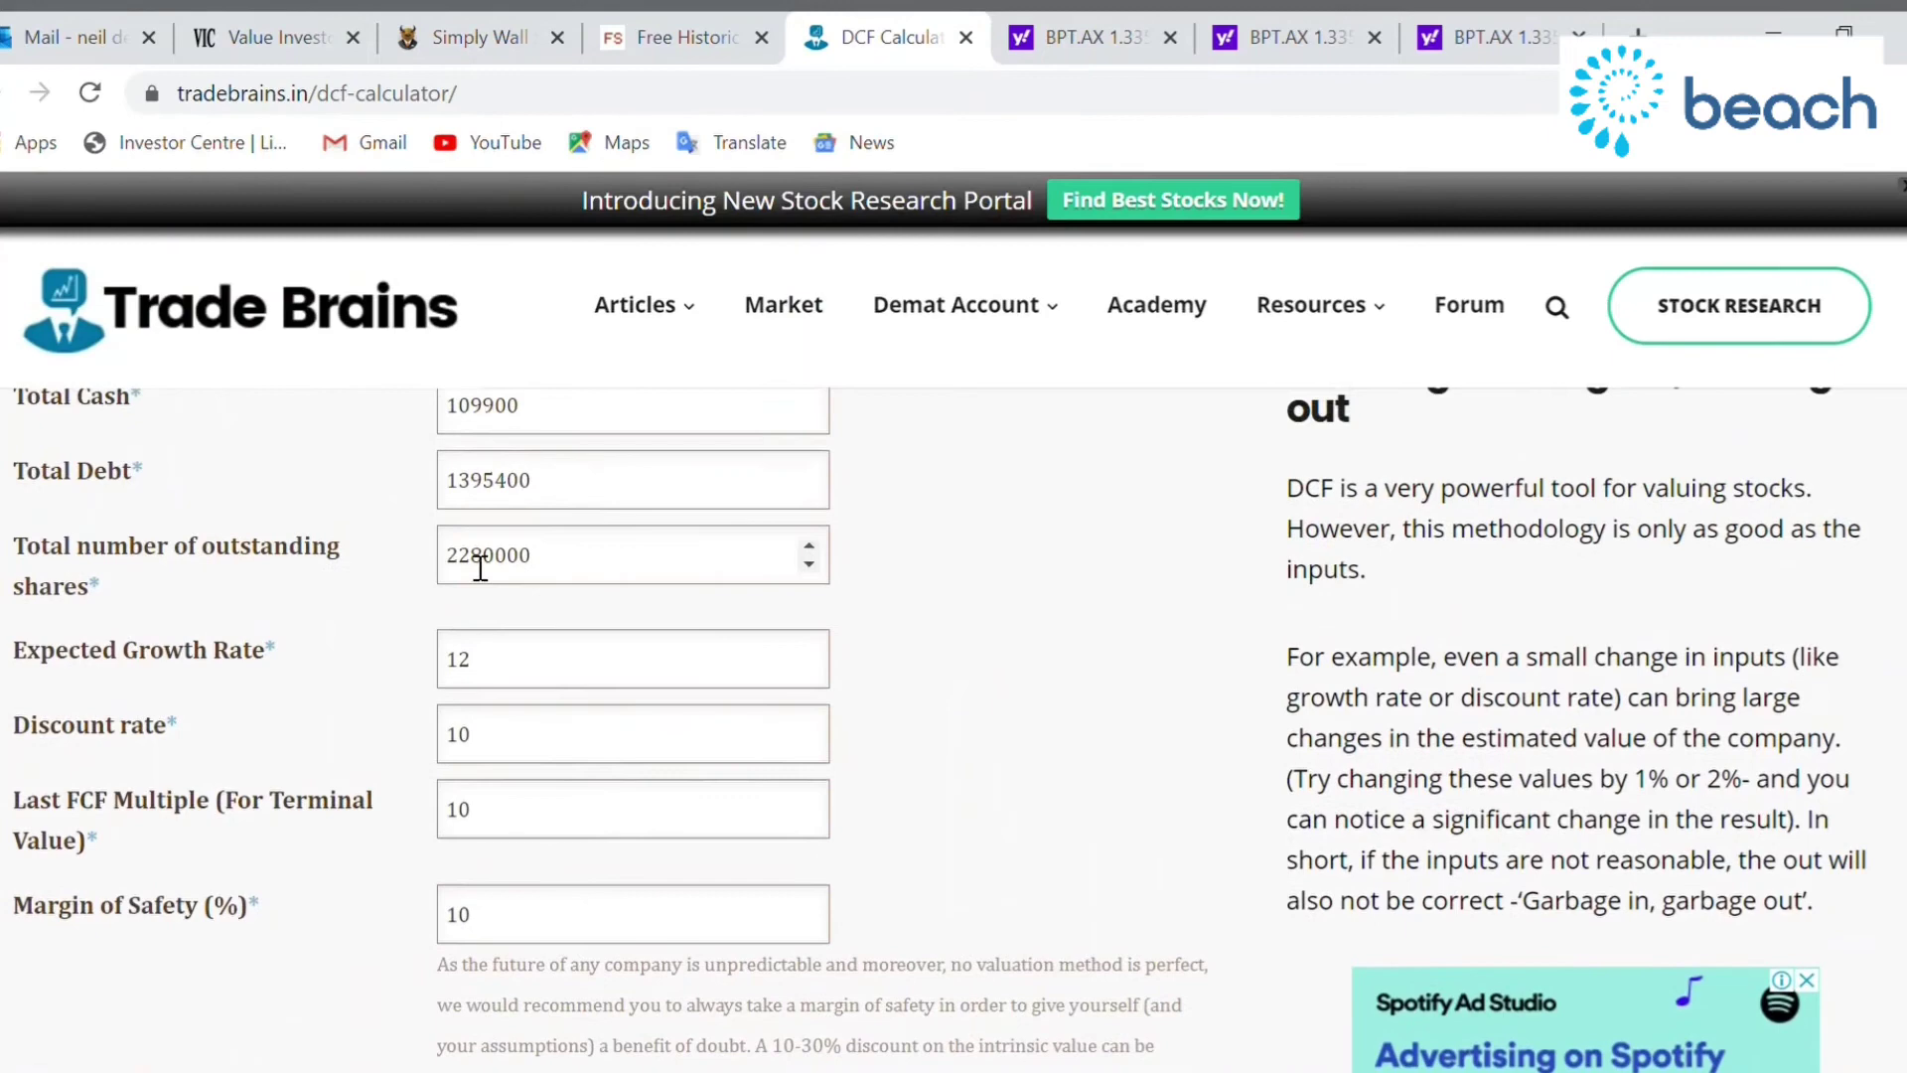
scroll(740, 723, up, 3)
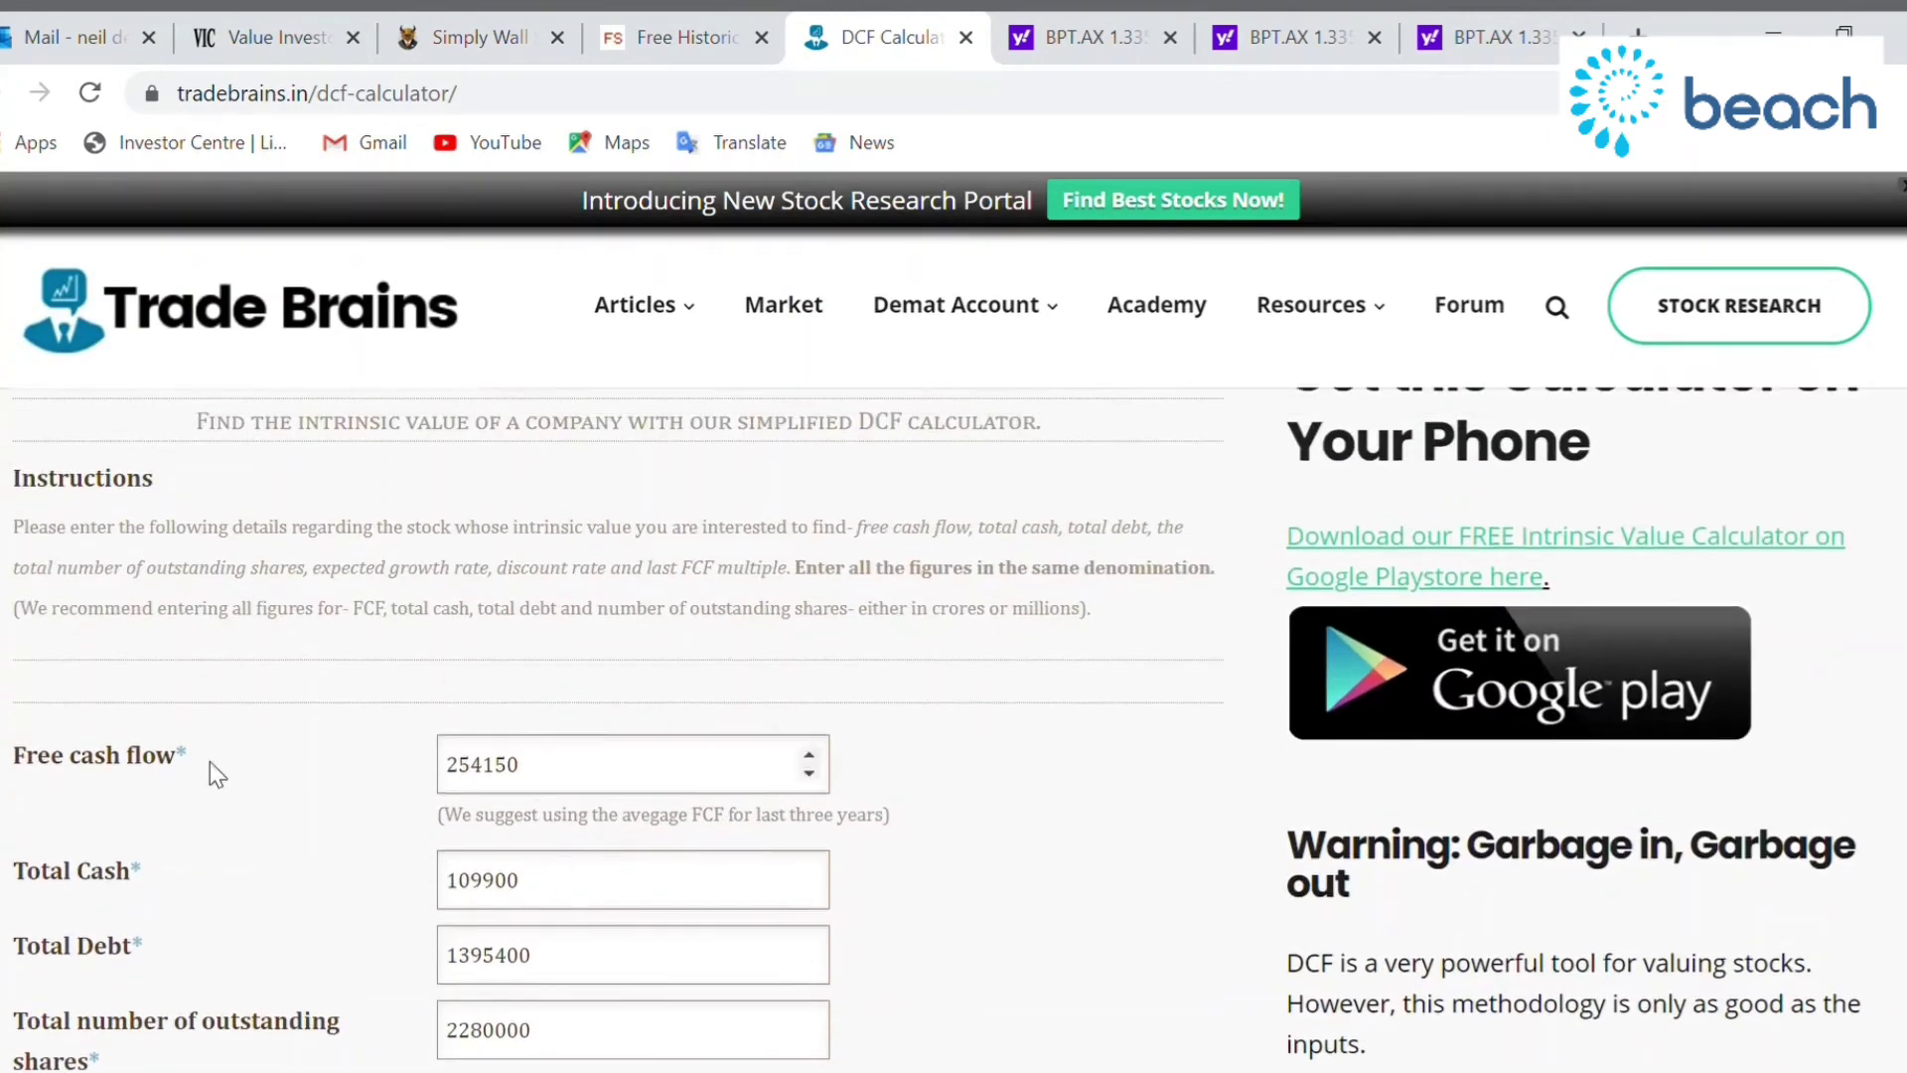
scroll(396, 801, down, 3)
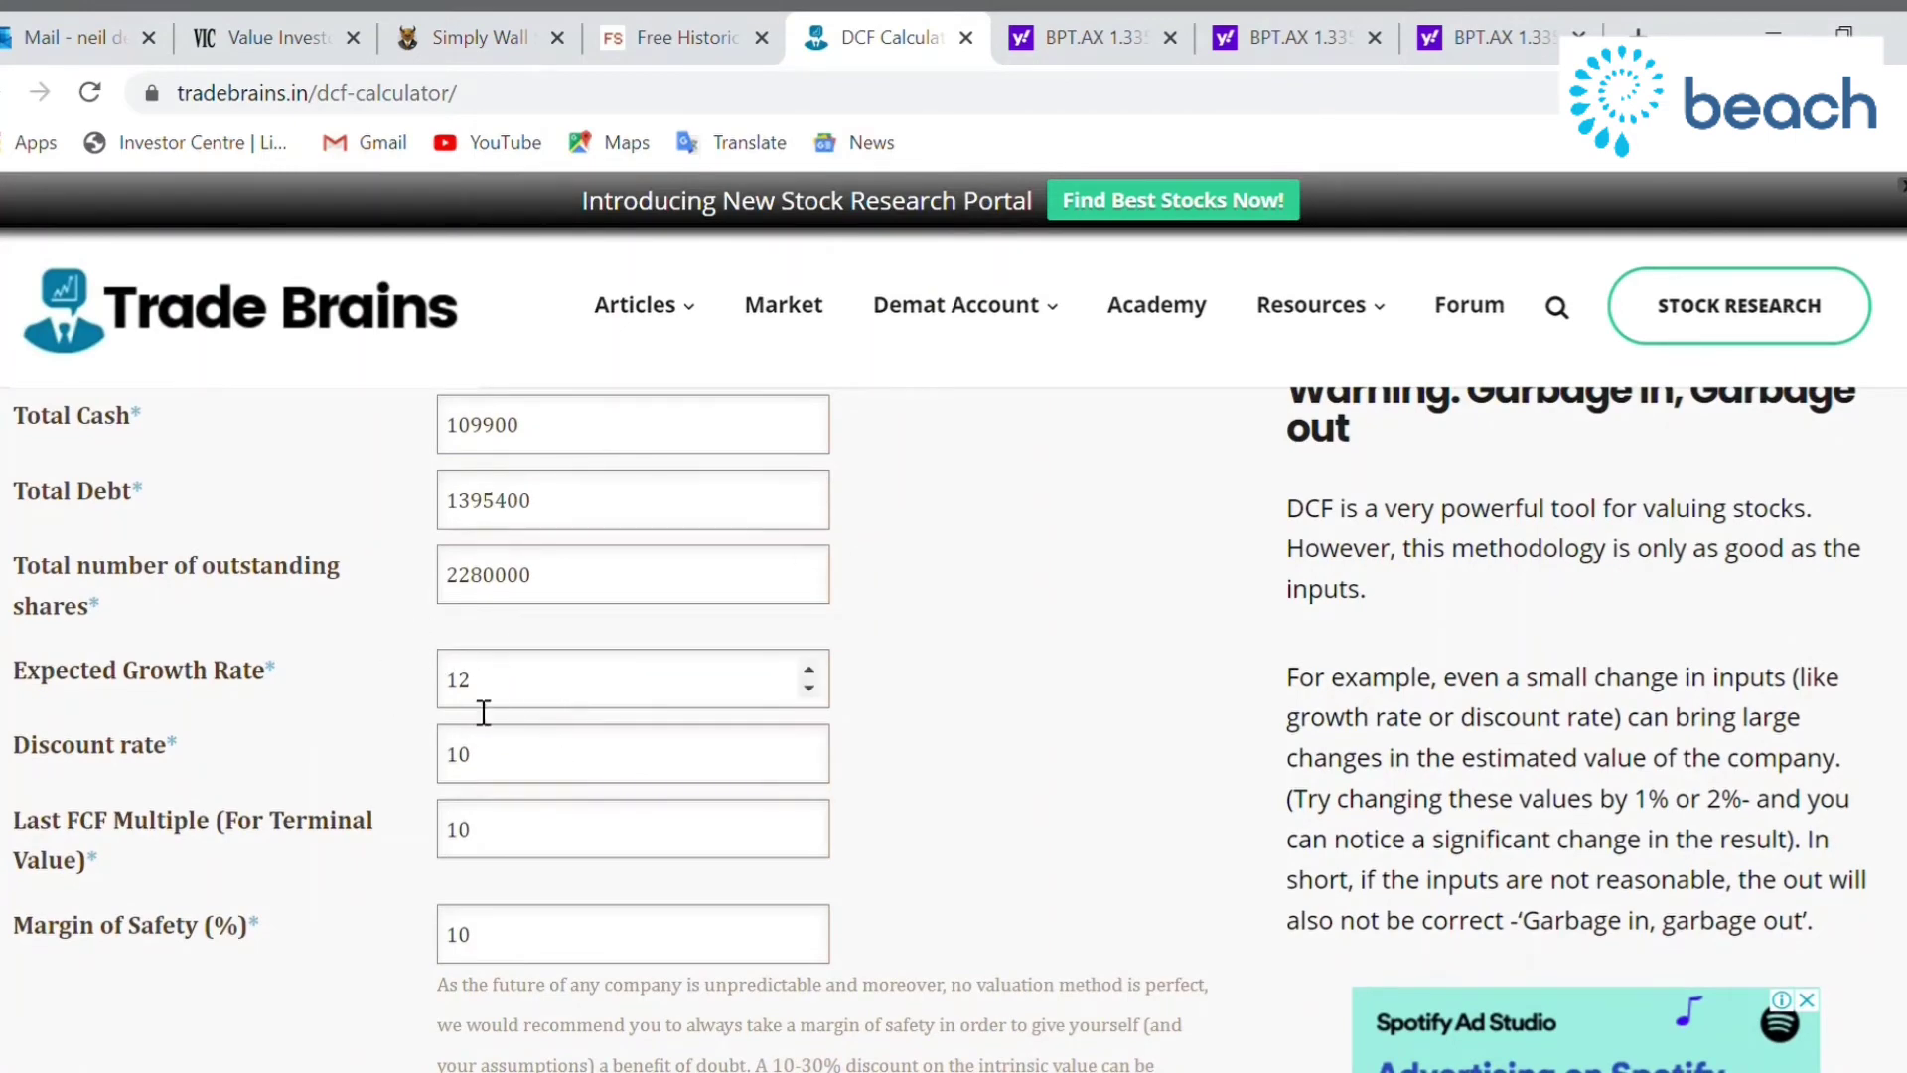
scroll(527, 695, up, 5)
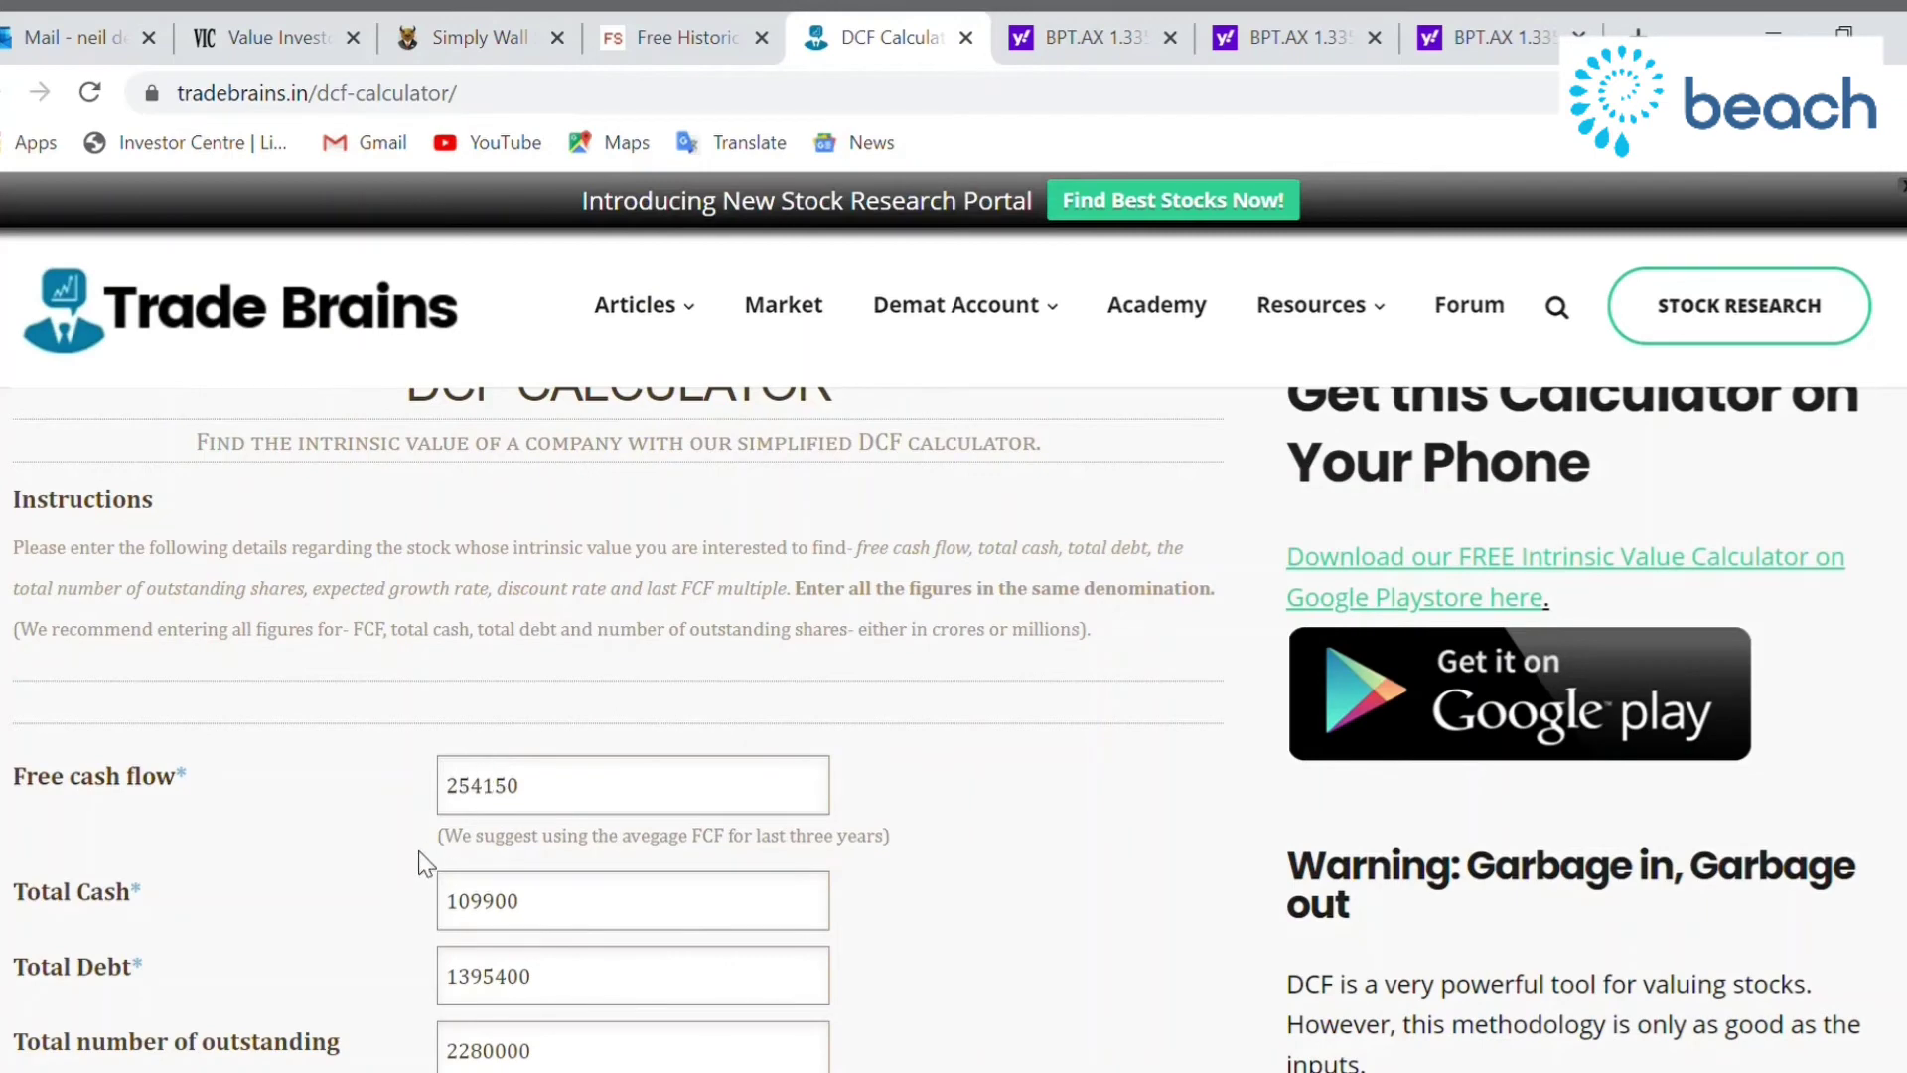
scroll(741, 898, down, 3)
scroll(457, 700, down, 2)
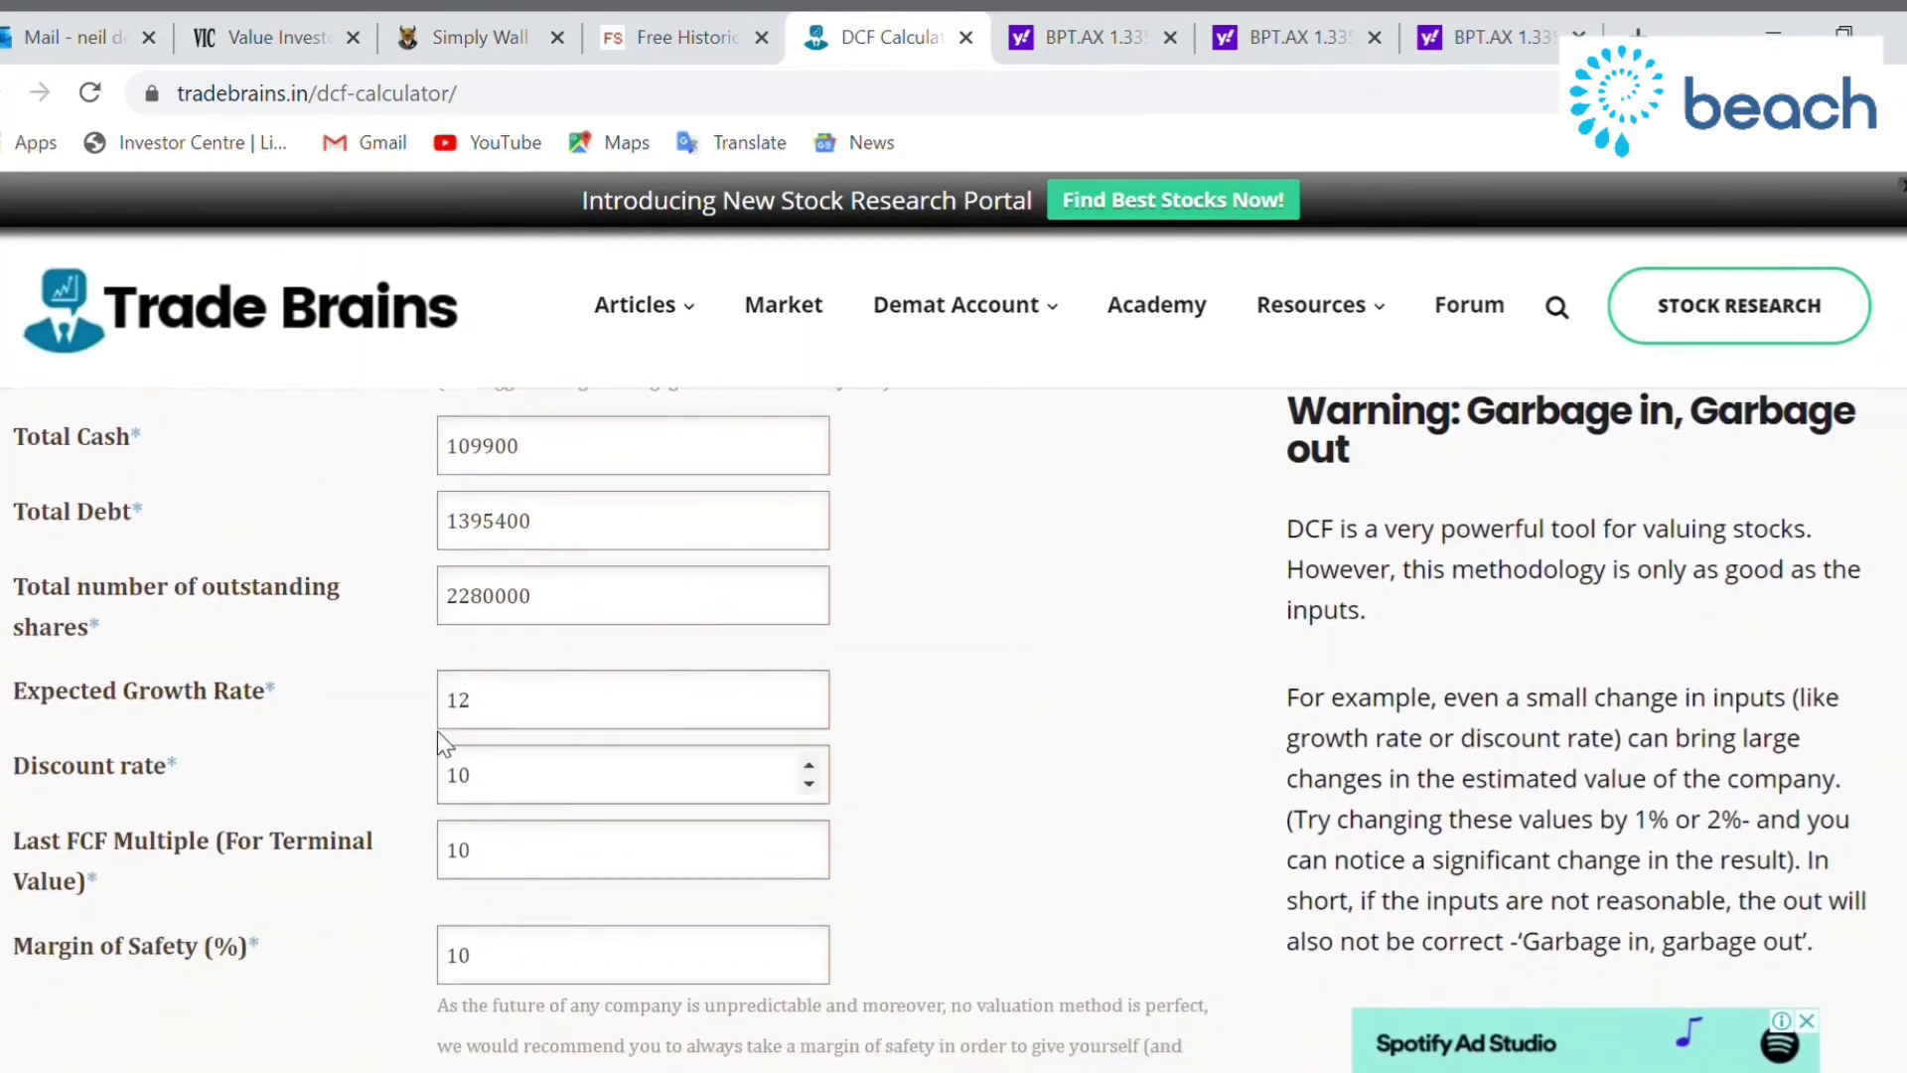
scroll(540, 745, up, 3)
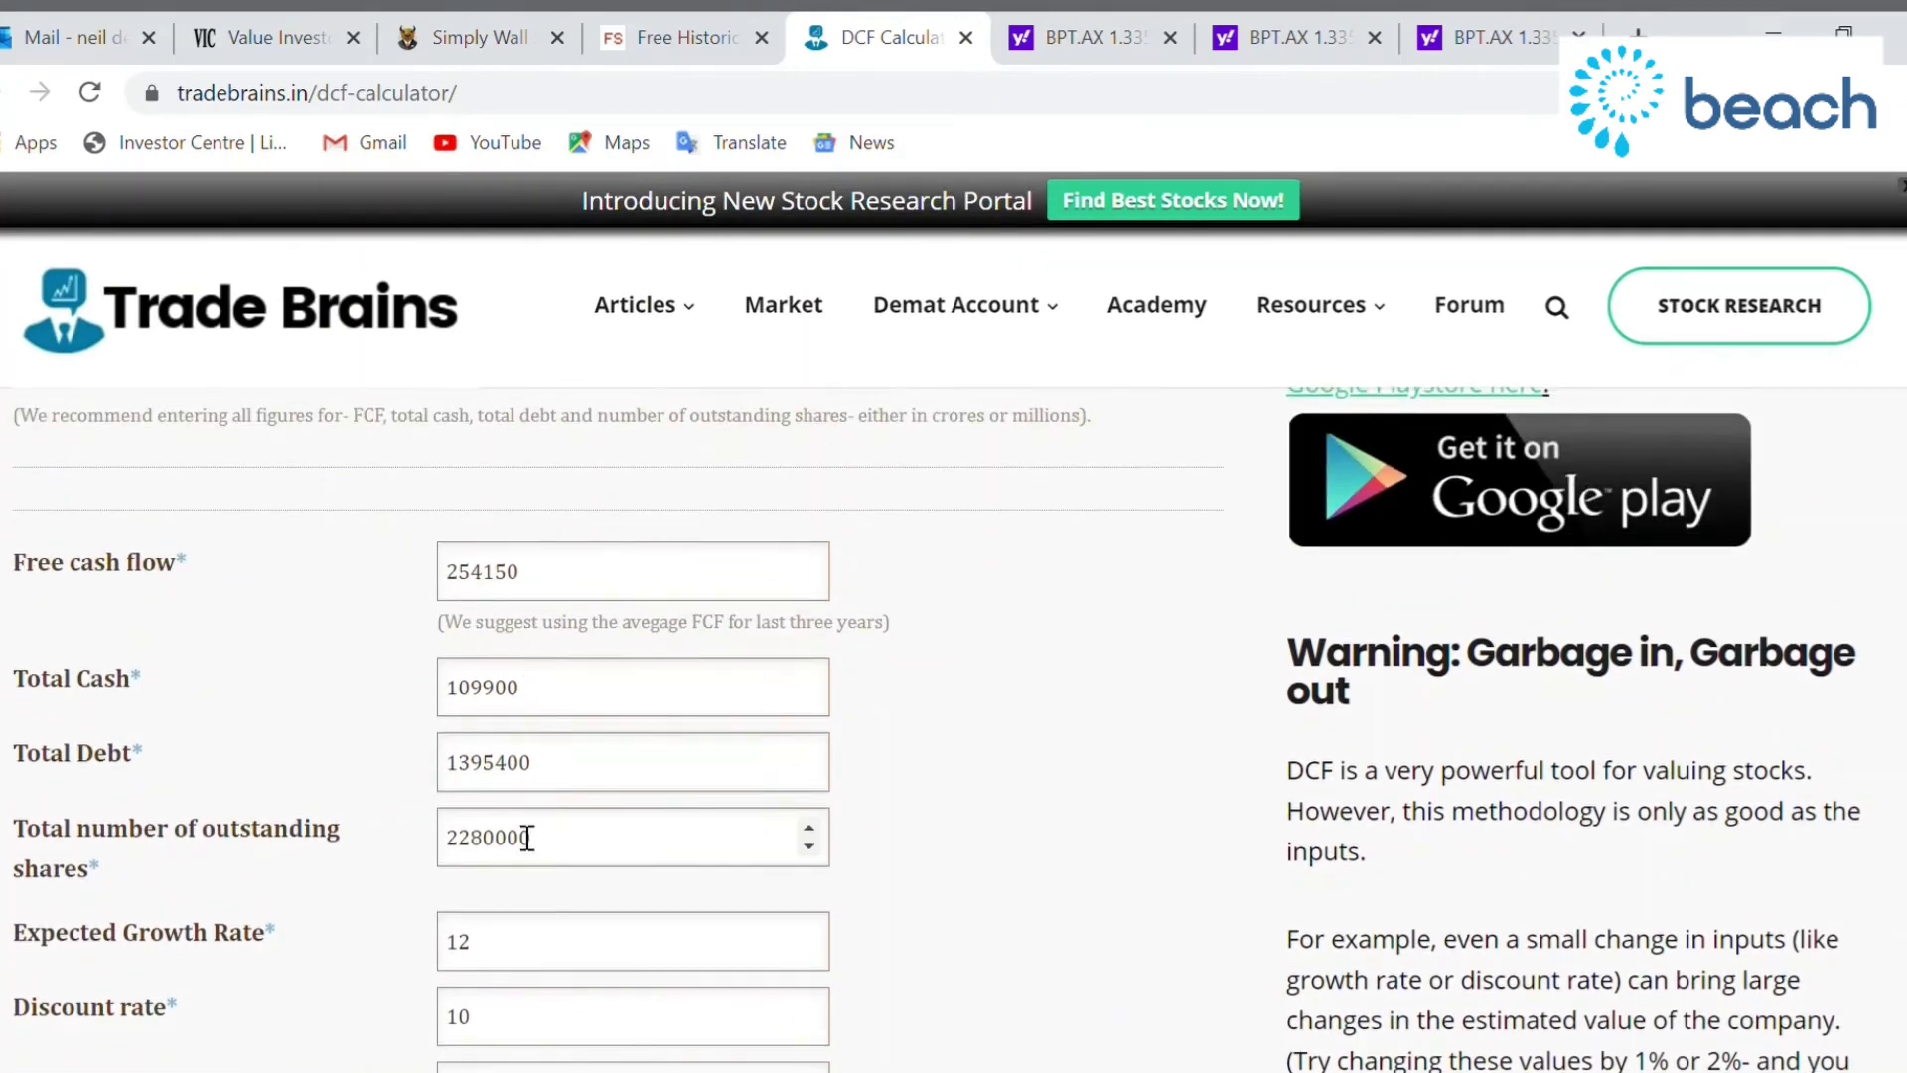
scroll(520, 839, down, 2)
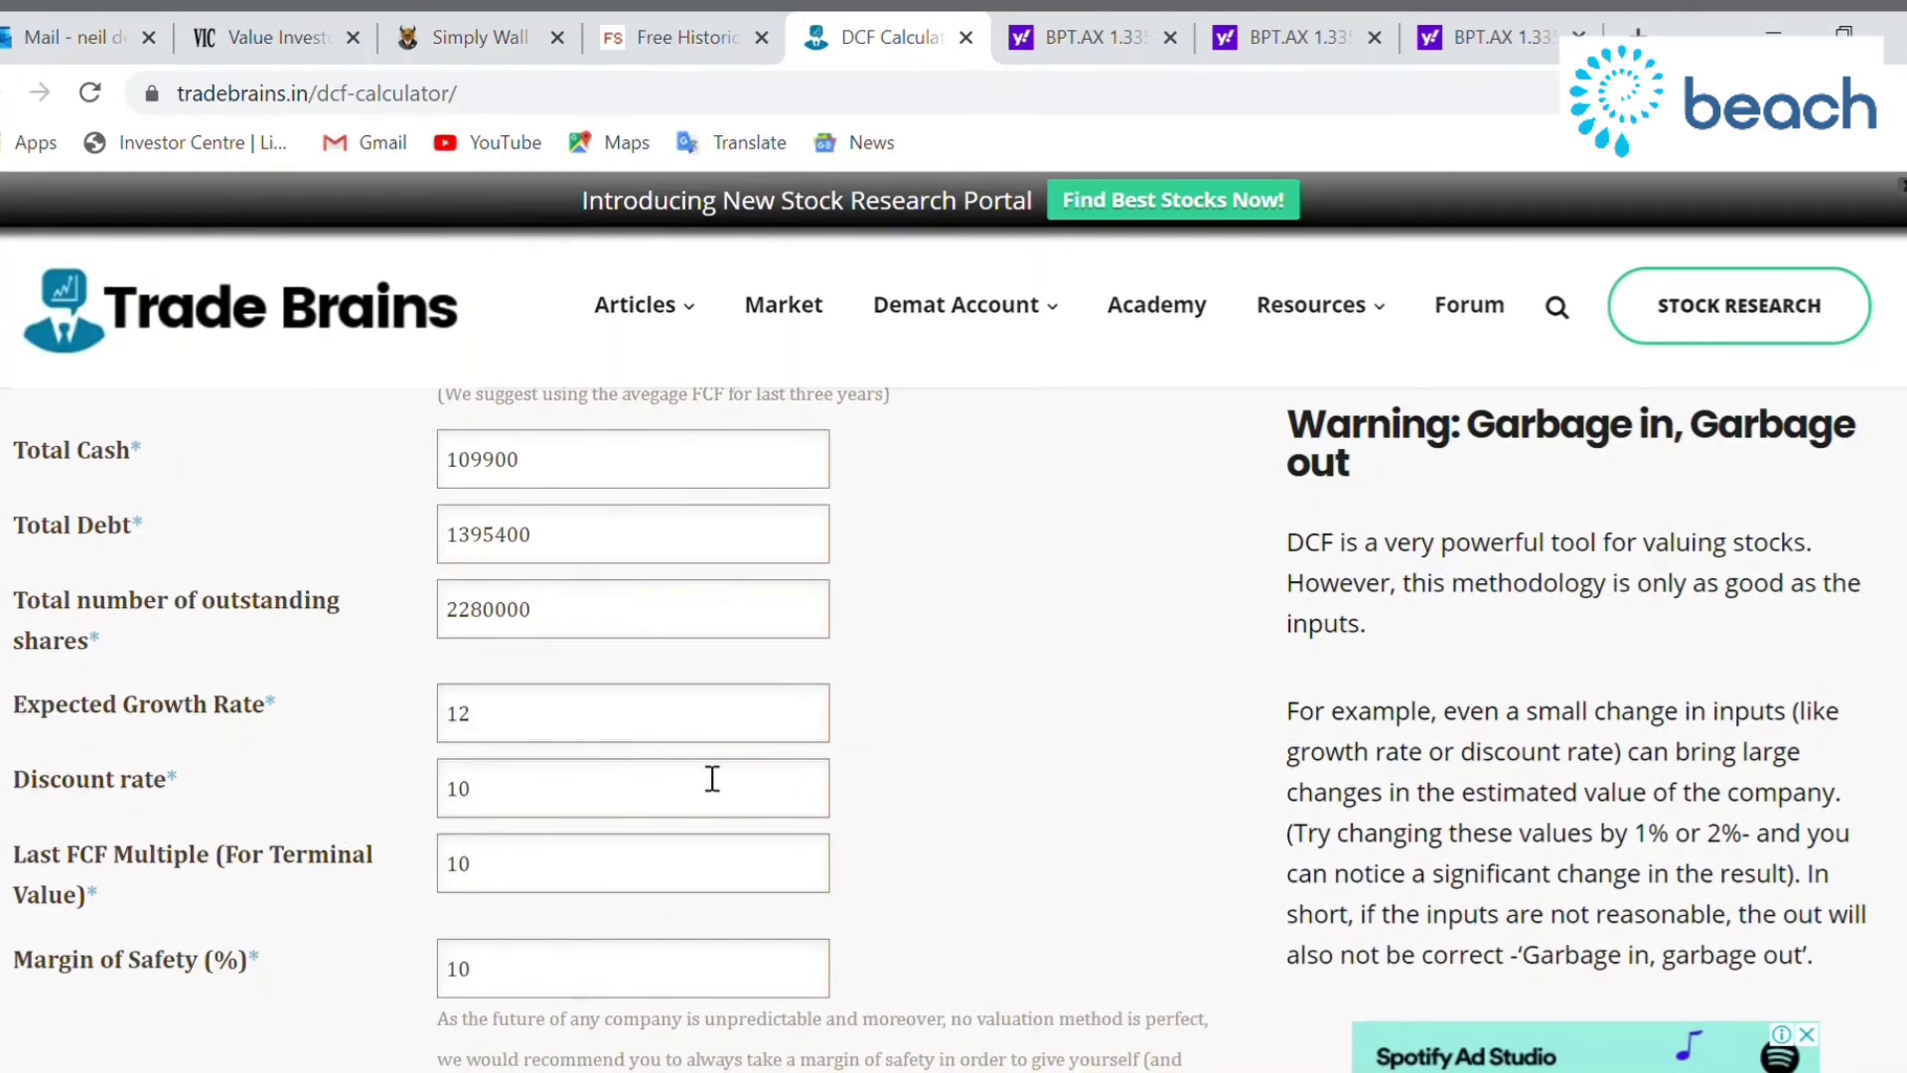
scroll(575, 770, down, 7)
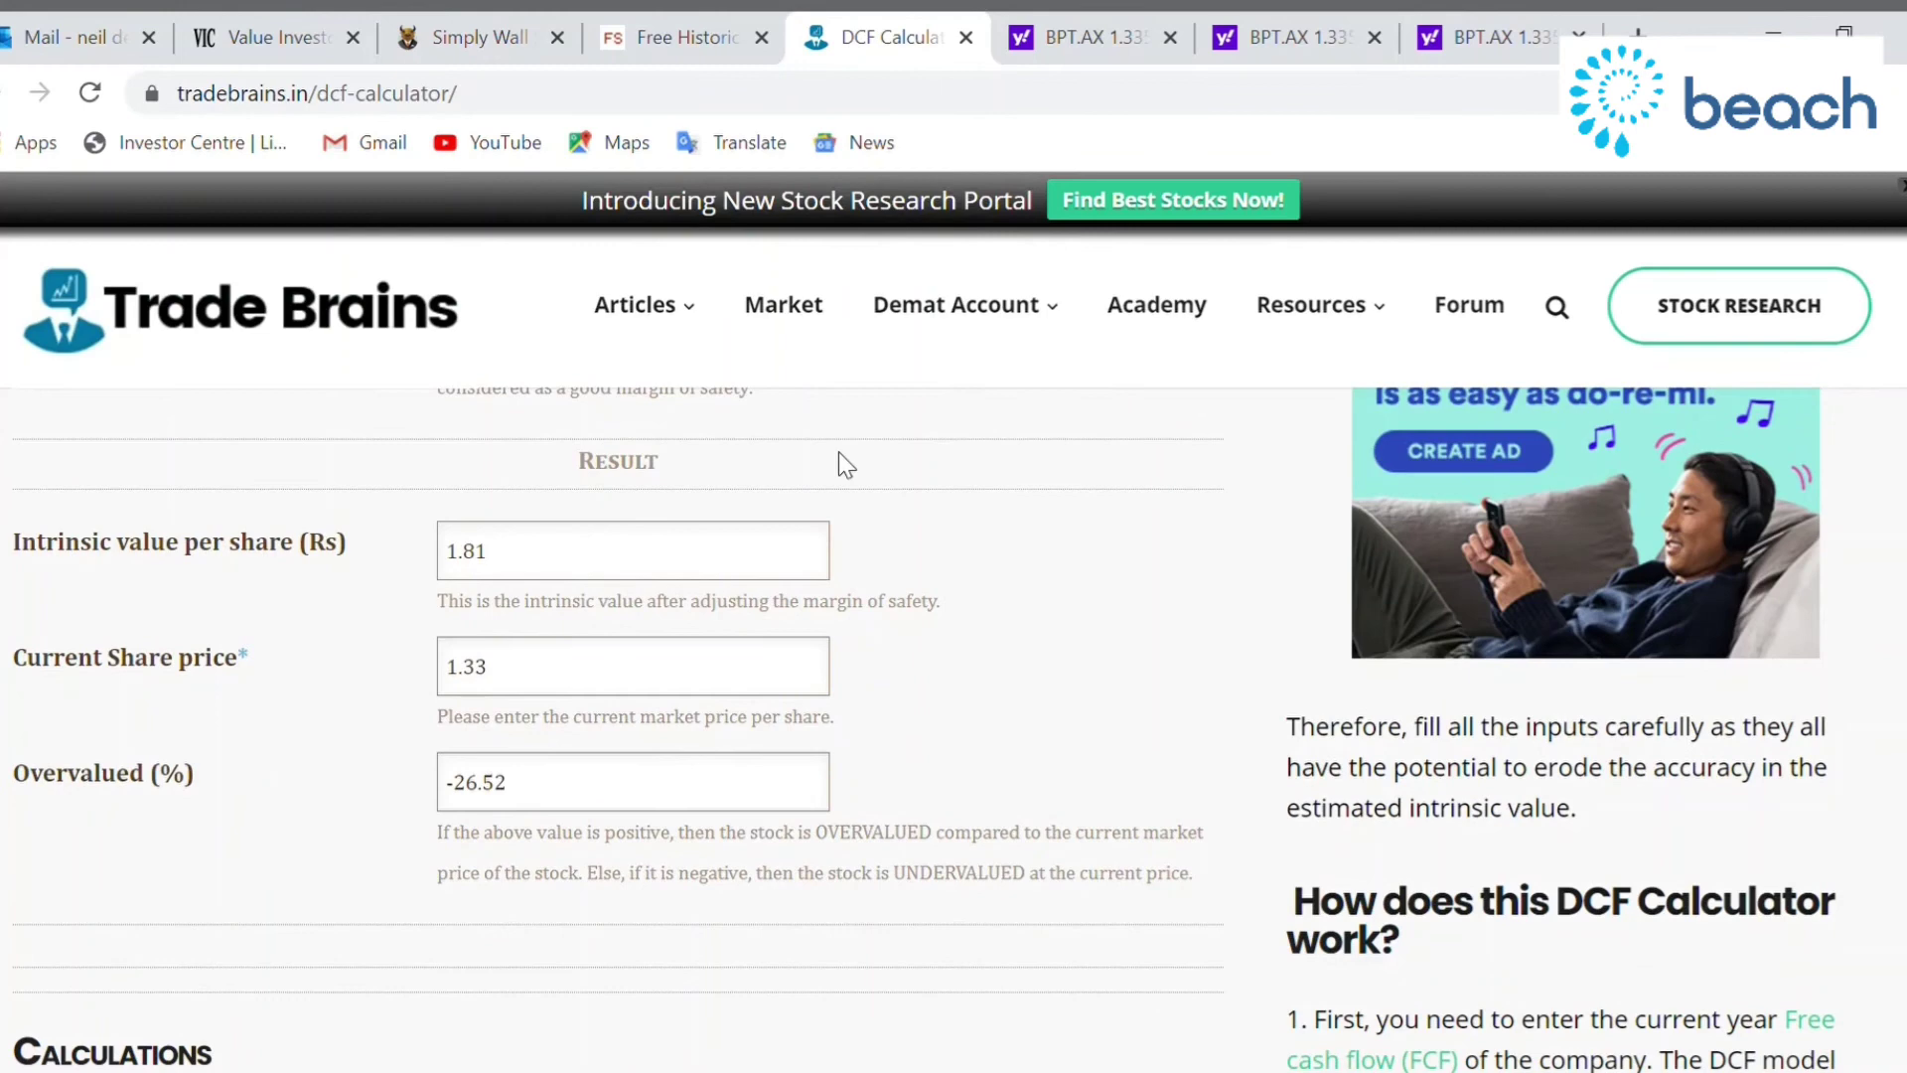